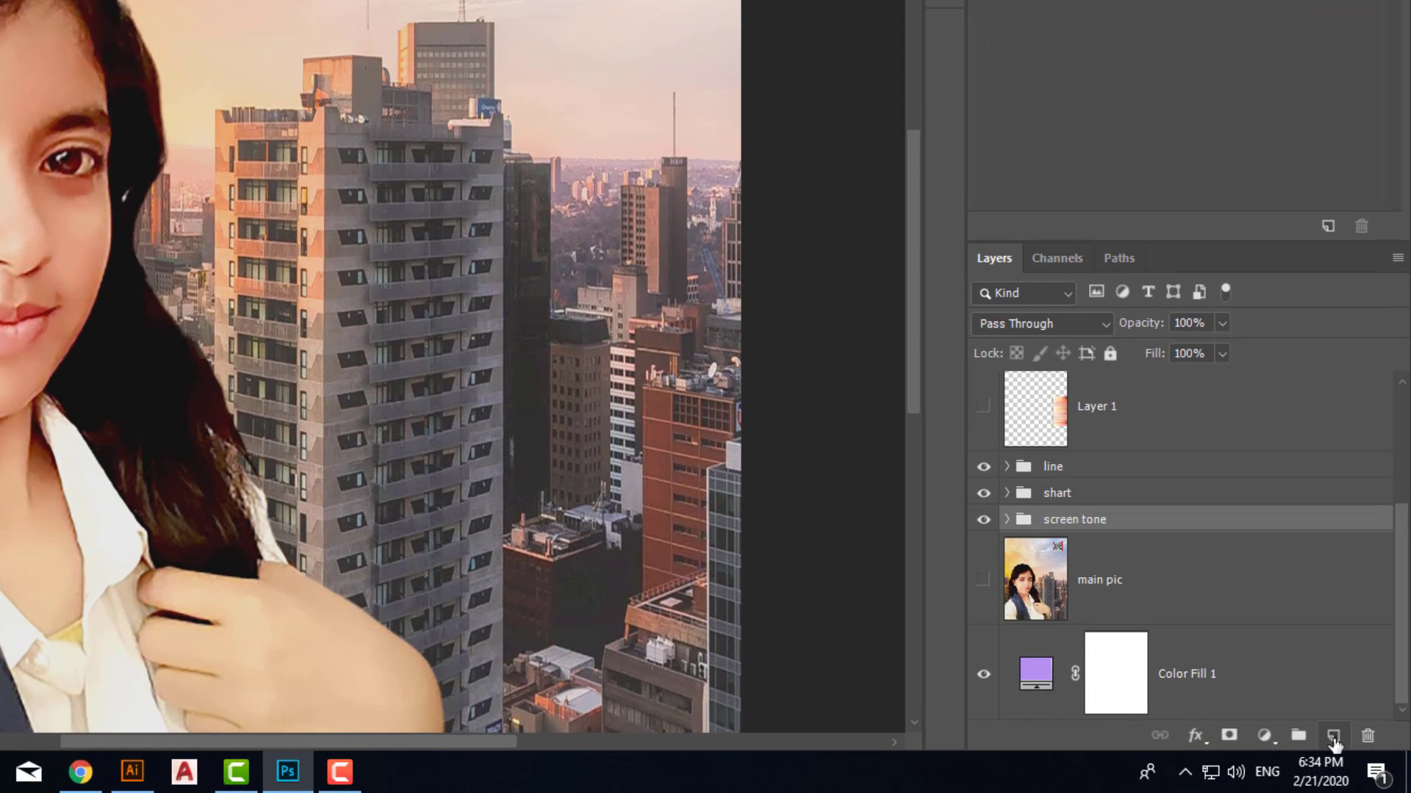
Create a new layer and put it in a group named 'eyes'.
{"action": "left_click", "coordinate": [1356, 753]}
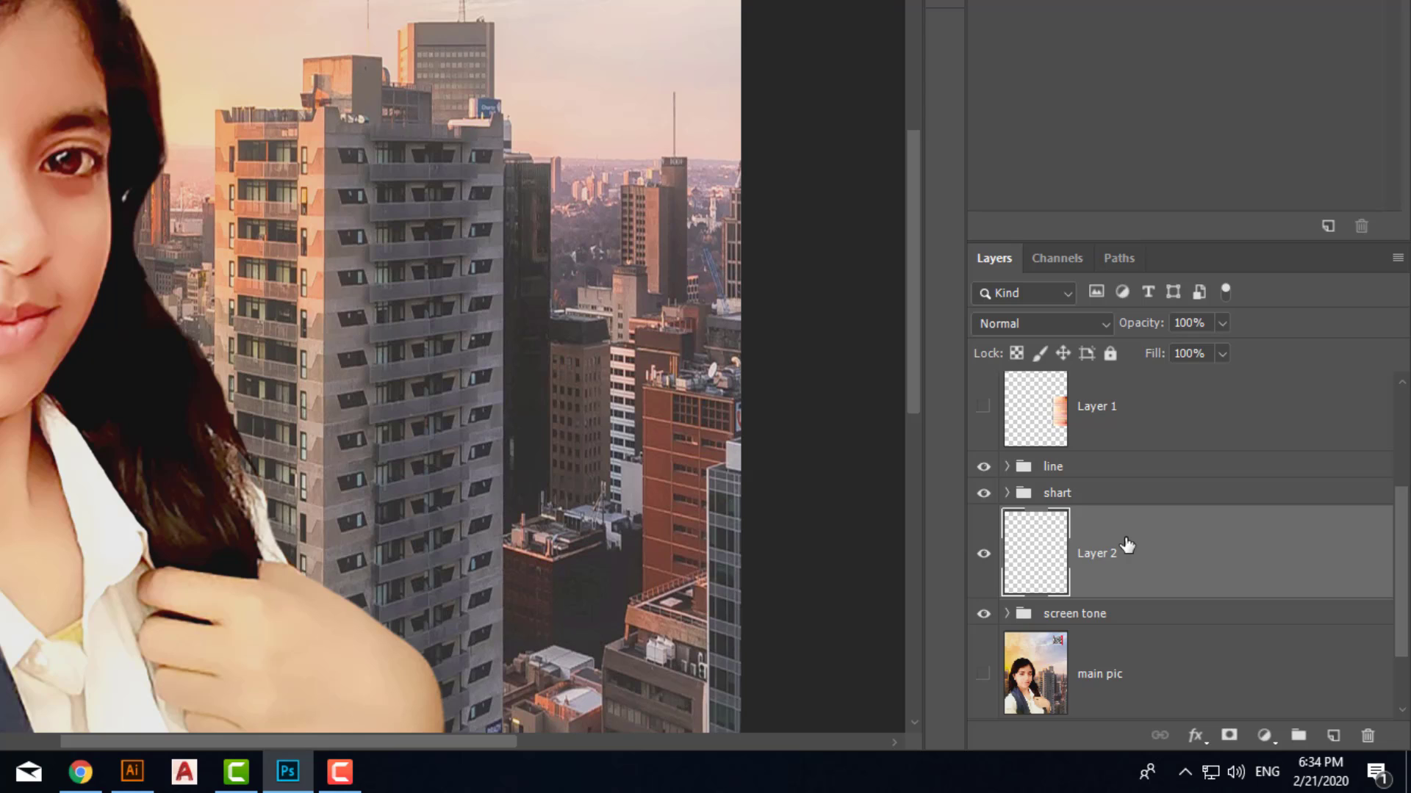
{"action": "key", "text": "ctrl+g"}
{"action": "double_click", "coordinate": [1051, 523]}
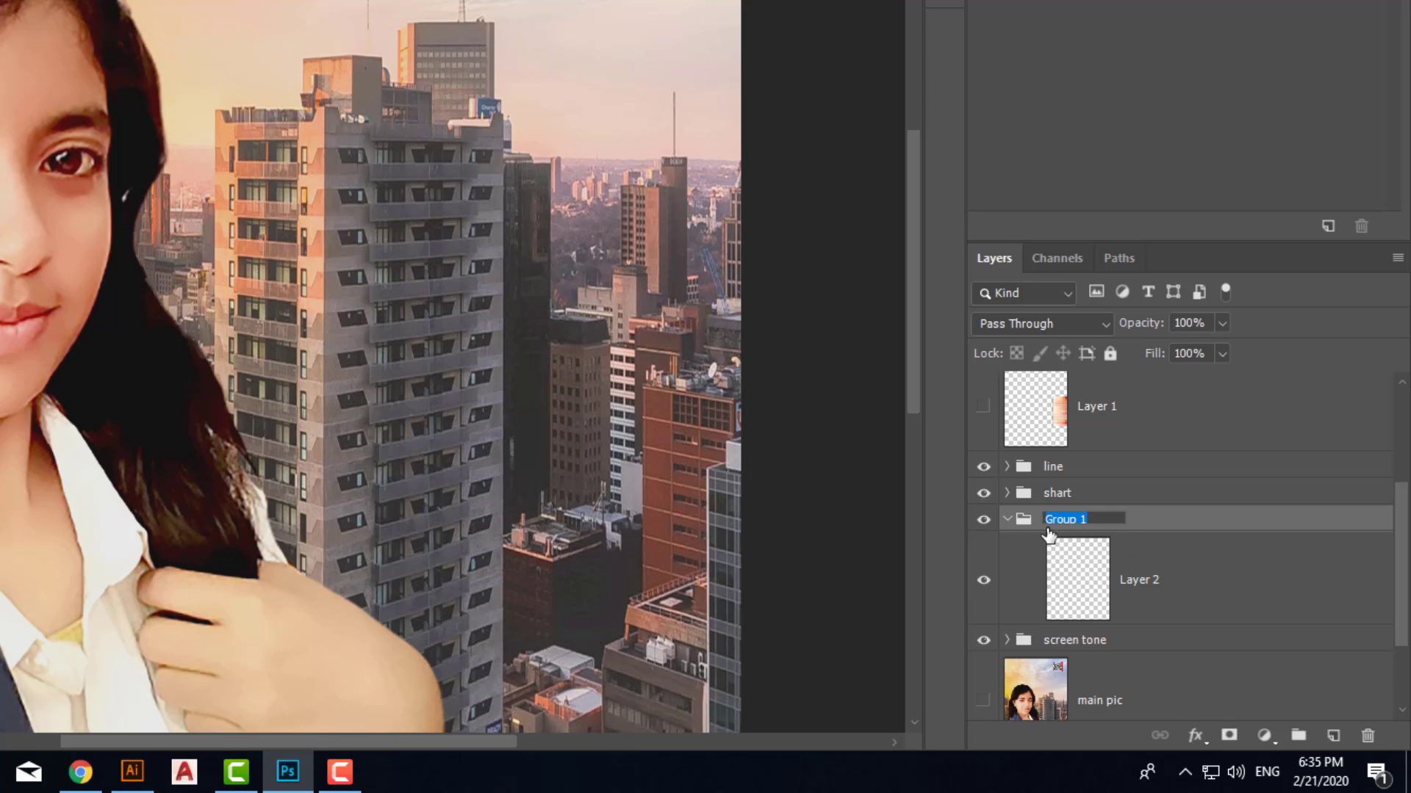
{"action": "type", "text": "eyes"}
{"action": "key", "text": "Return"}
Move the eyes group between the line and shart groups and select Layer 2.
{"action": "left_click", "coordinate": [1006, 520]}
{"action": "left_click_drag", "start_coordinate": [1076, 521], "coordinate": [1088, 488]}
{"action": "left_click", "coordinate": [1006, 492]}
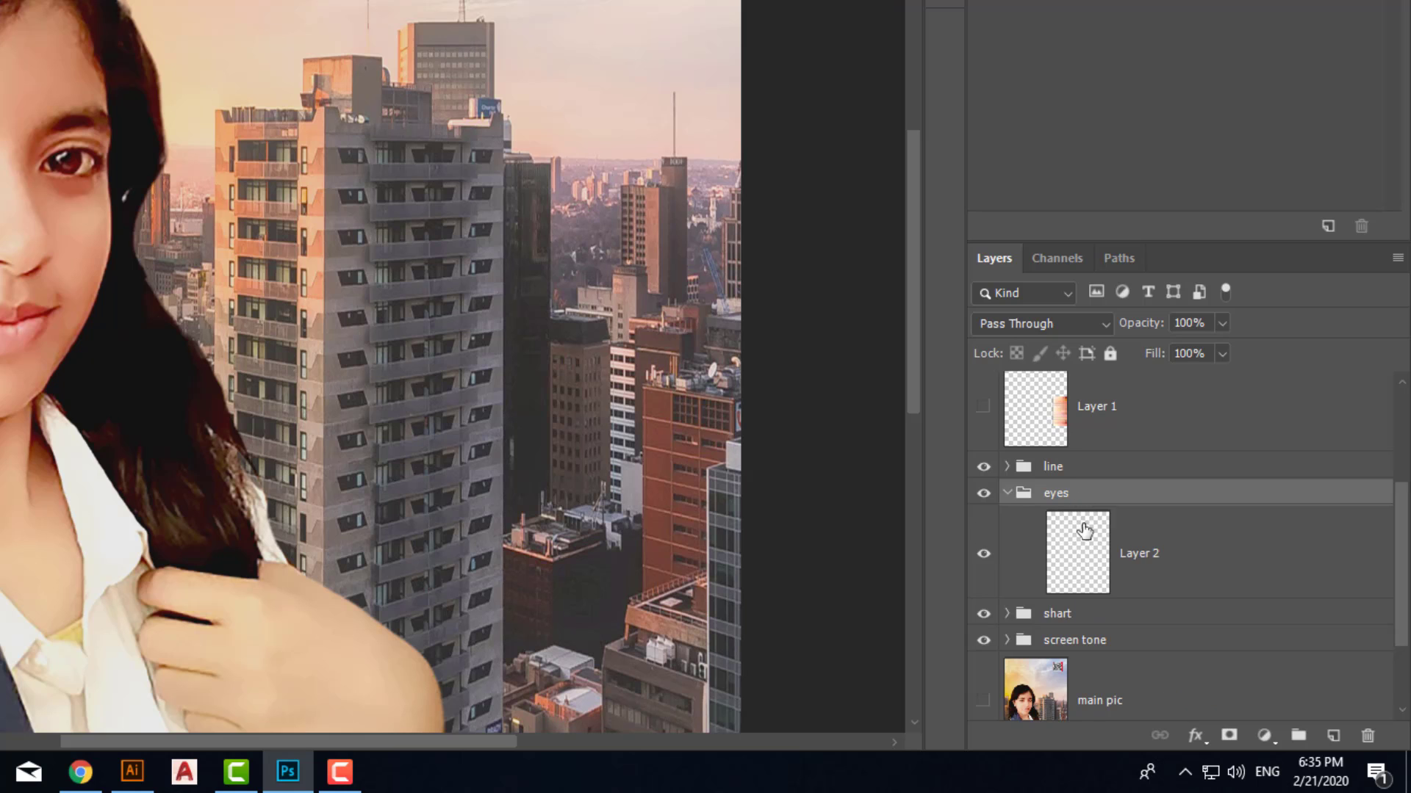
{"action": "left_click", "coordinate": [1084, 530]}
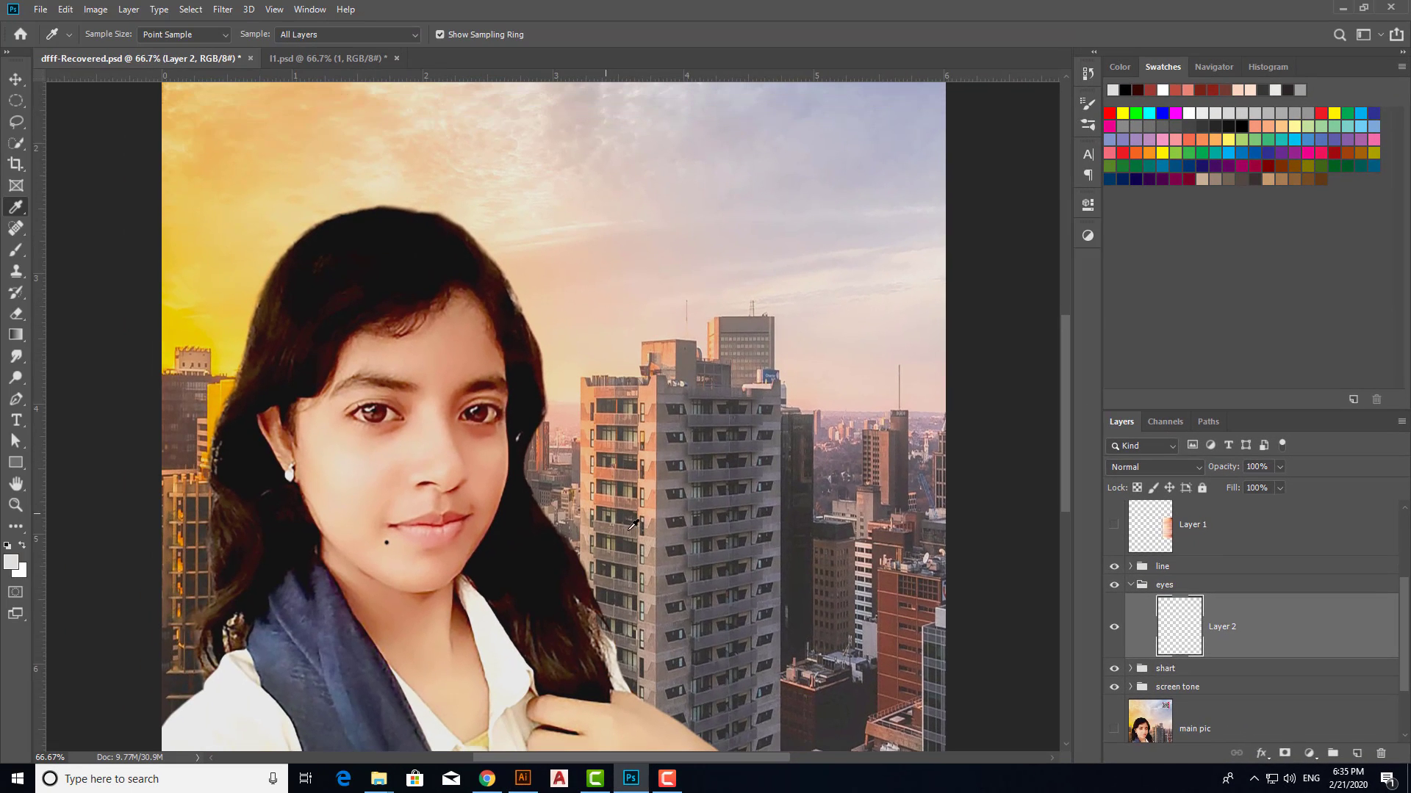
Hide the reference photo and zoom to 200% on the cartoon eyes.
{"action": "scroll", "coordinate": [1176, 546], "scroll_direction": "up", "scroll_amount": 2}
{"action": "scroll", "coordinate": [353, 396], "scroll_direction": "down", "scroll_amount": 1}
{"action": "key", "text": "ctrl+plus"}
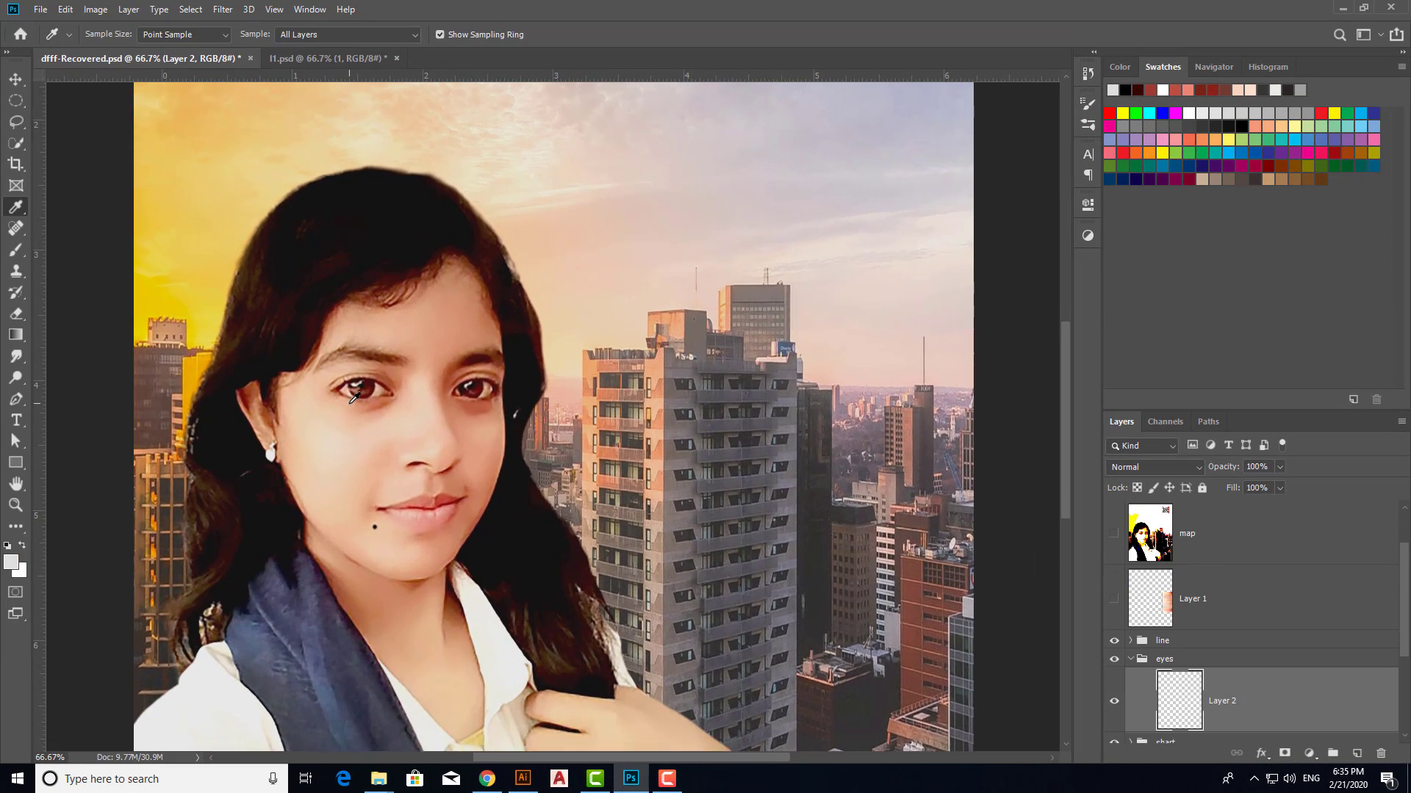
{"action": "scroll", "coordinate": [1154, 552], "scroll_direction": "up", "scroll_amount": 1}
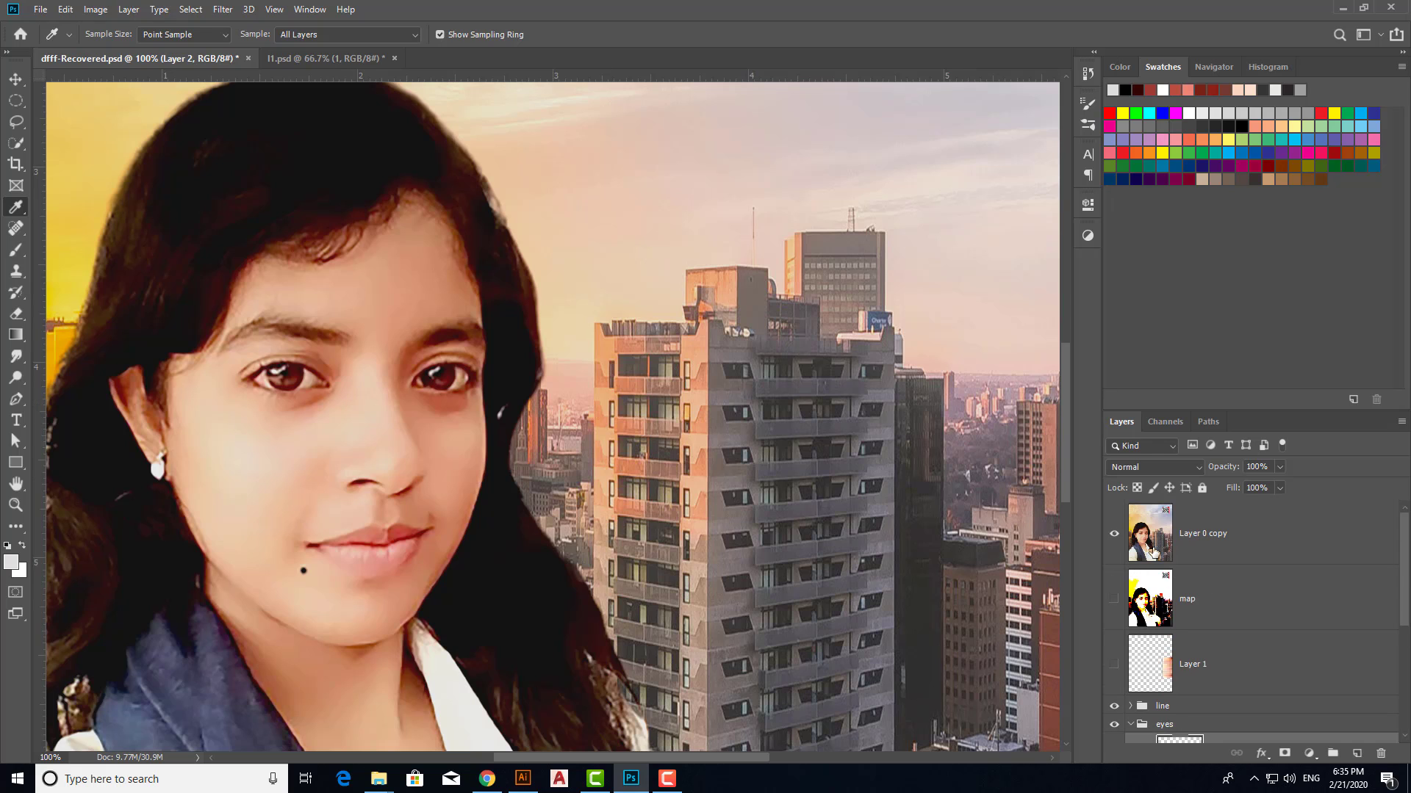
{"action": "left_click", "coordinate": [1114, 535]}
{"action": "key", "text": "ctrl+plus"}
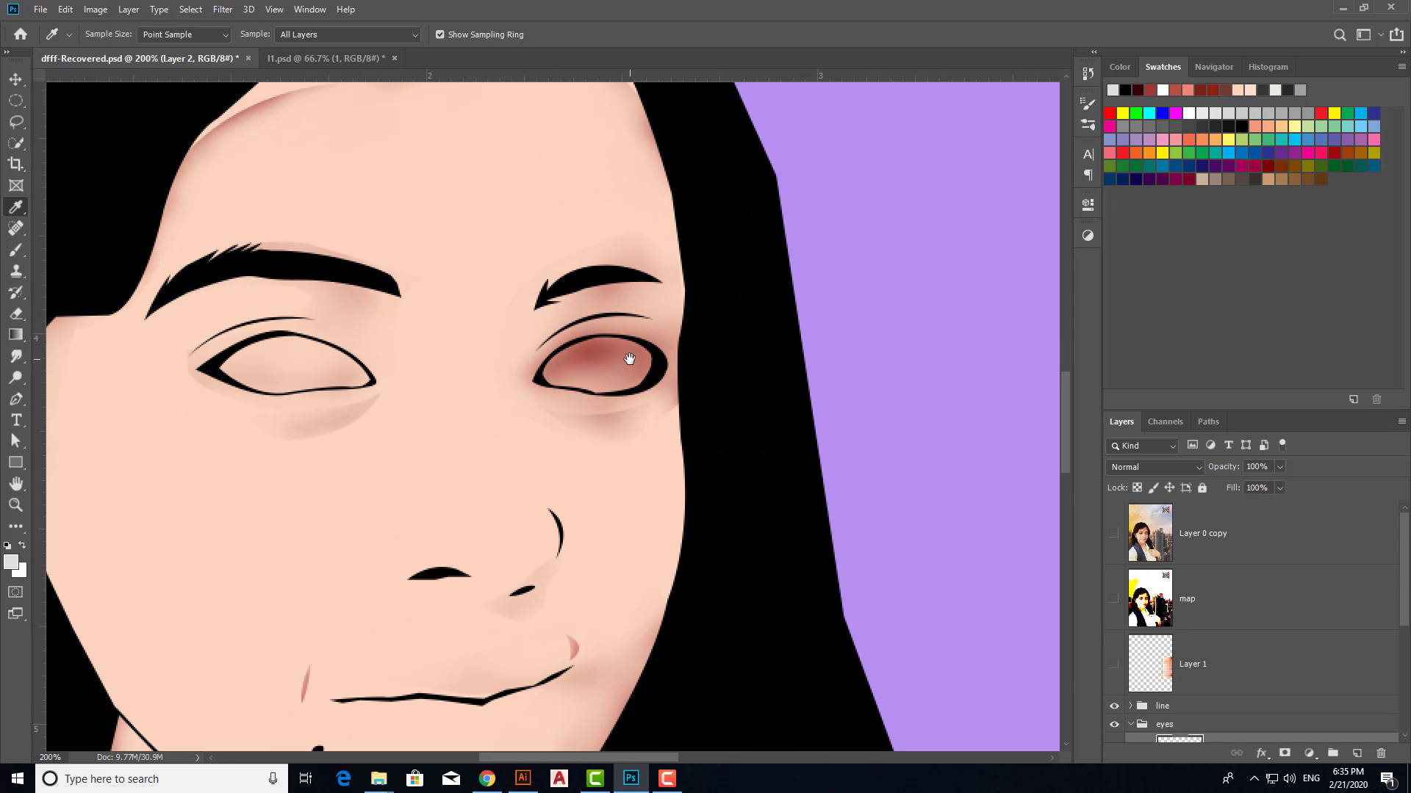
{"action": "mouse_move", "coordinate": [364, 332]}
{"action": "left_mouse_down"}
{"action": "mouse_move", "coordinate": [790, 334]}
{"action": "mouse_move", "coordinate": [796, 399]}
{"action": "left_mouse_up"}
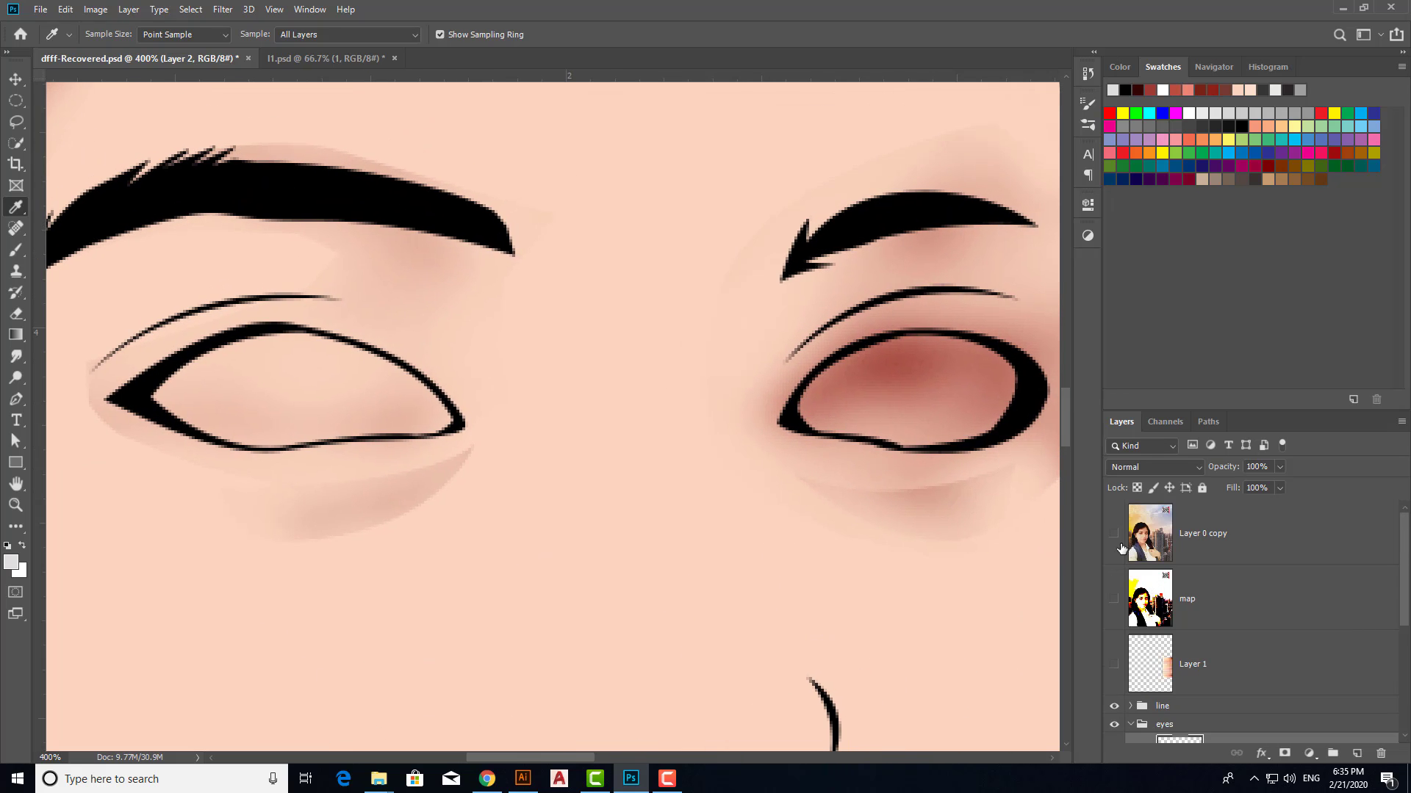
Delete the map layer and show the reference photo again.
{"action": "left_click", "coordinate": [1195, 602]}
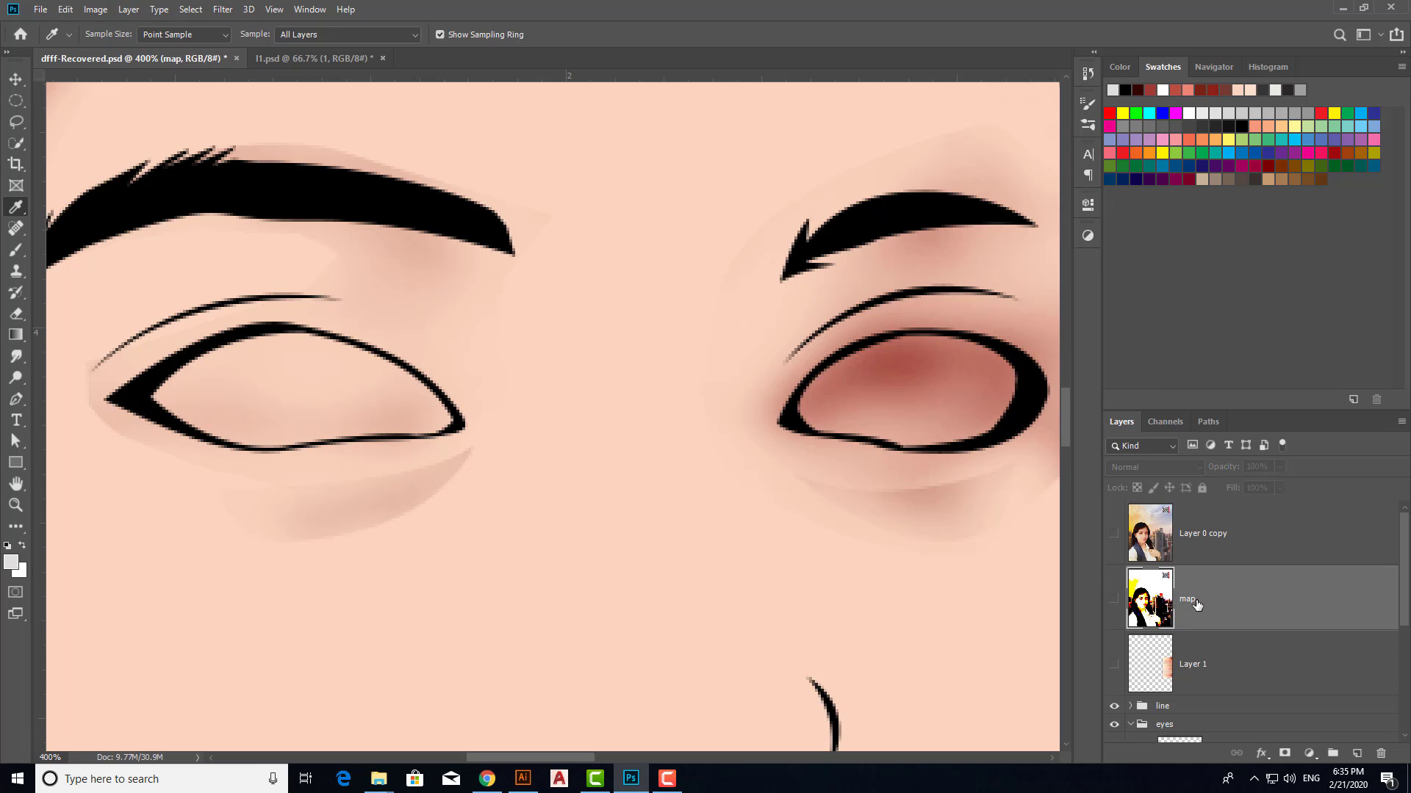
{"action": "key", "text": "Delete"}
{"action": "left_click", "coordinate": [1113, 535]}
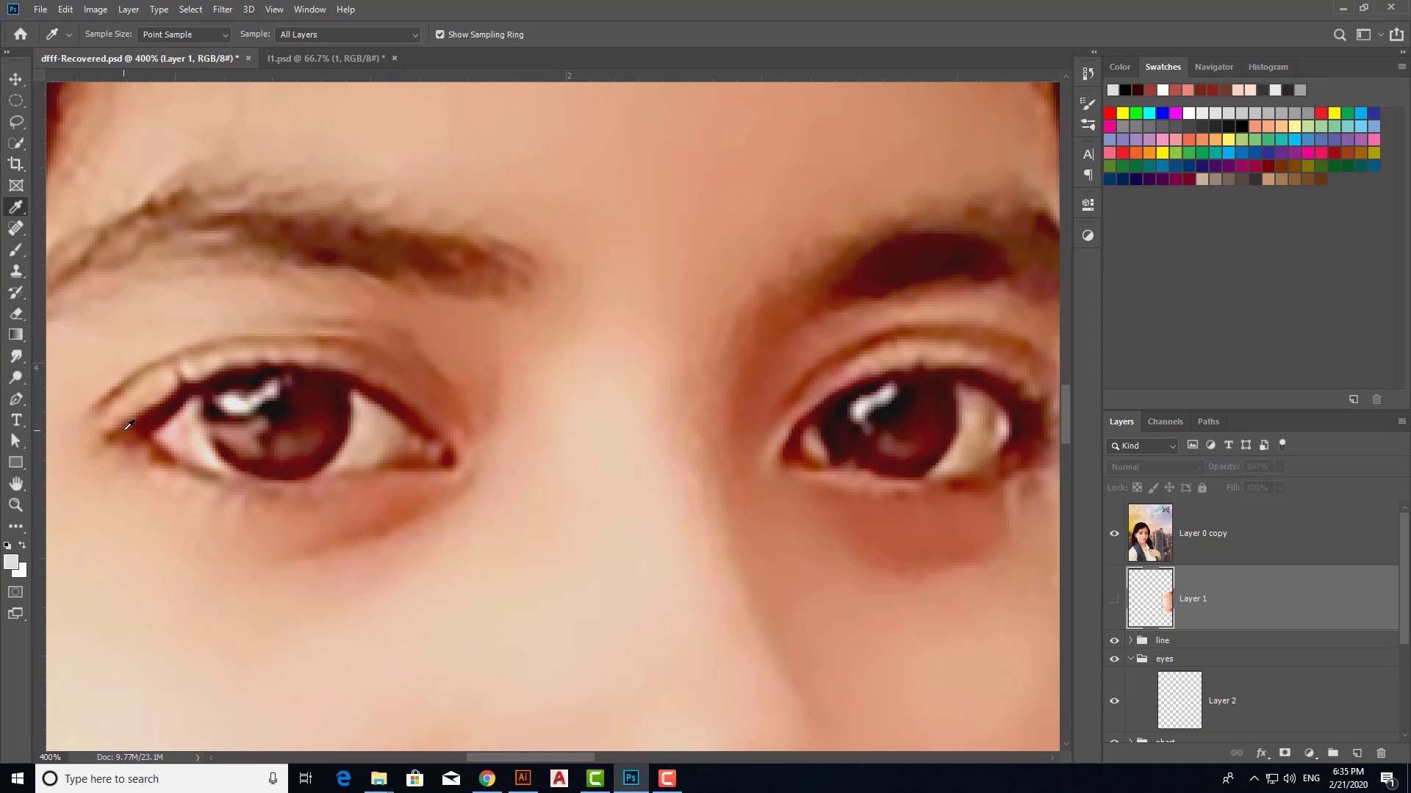
{"action": "scroll", "coordinate": [1249, 625], "scroll_direction": "down", "scroll_amount": 2}
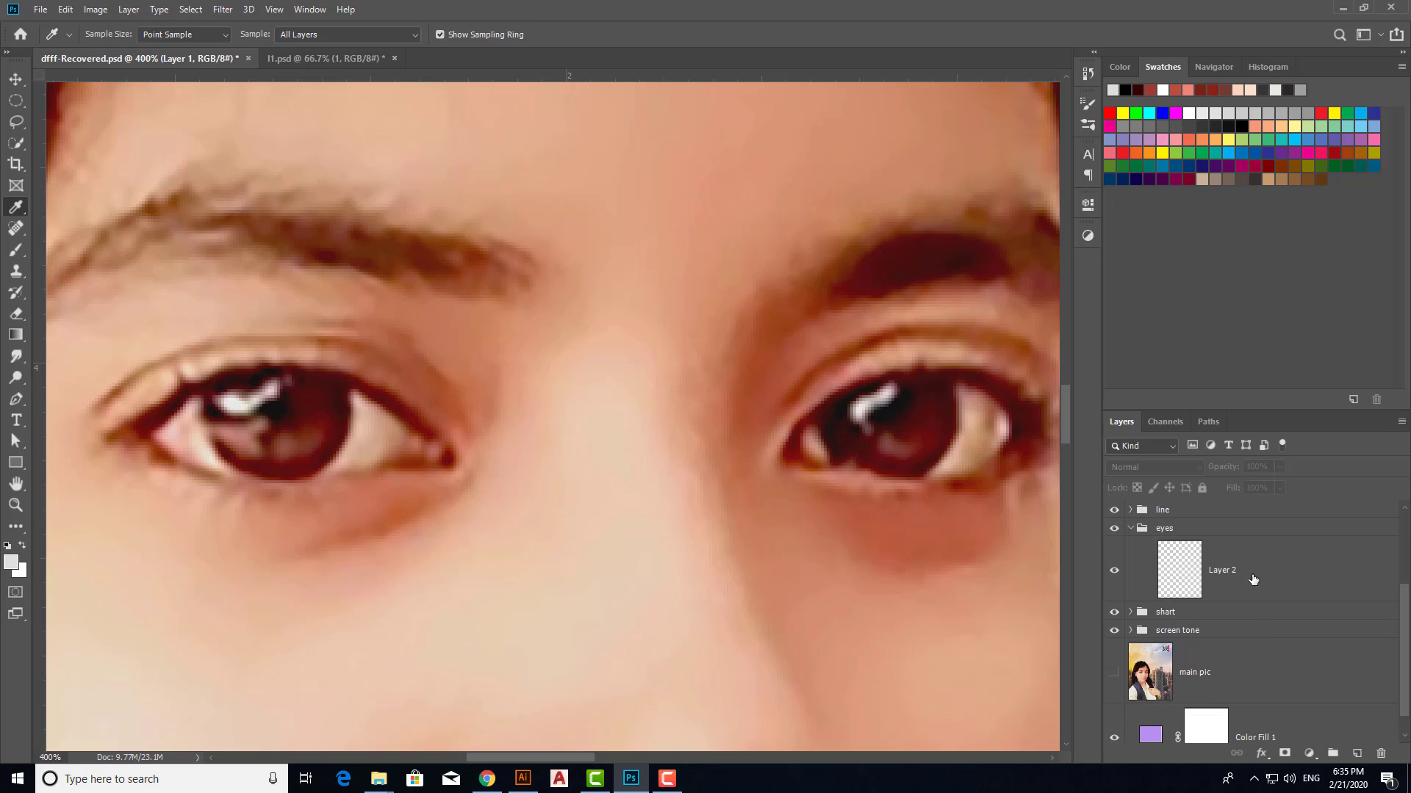
On Layer 2, sample a dark red from the eye corner as foreground colour.
{"action": "left_click", "coordinate": [1222, 570]}
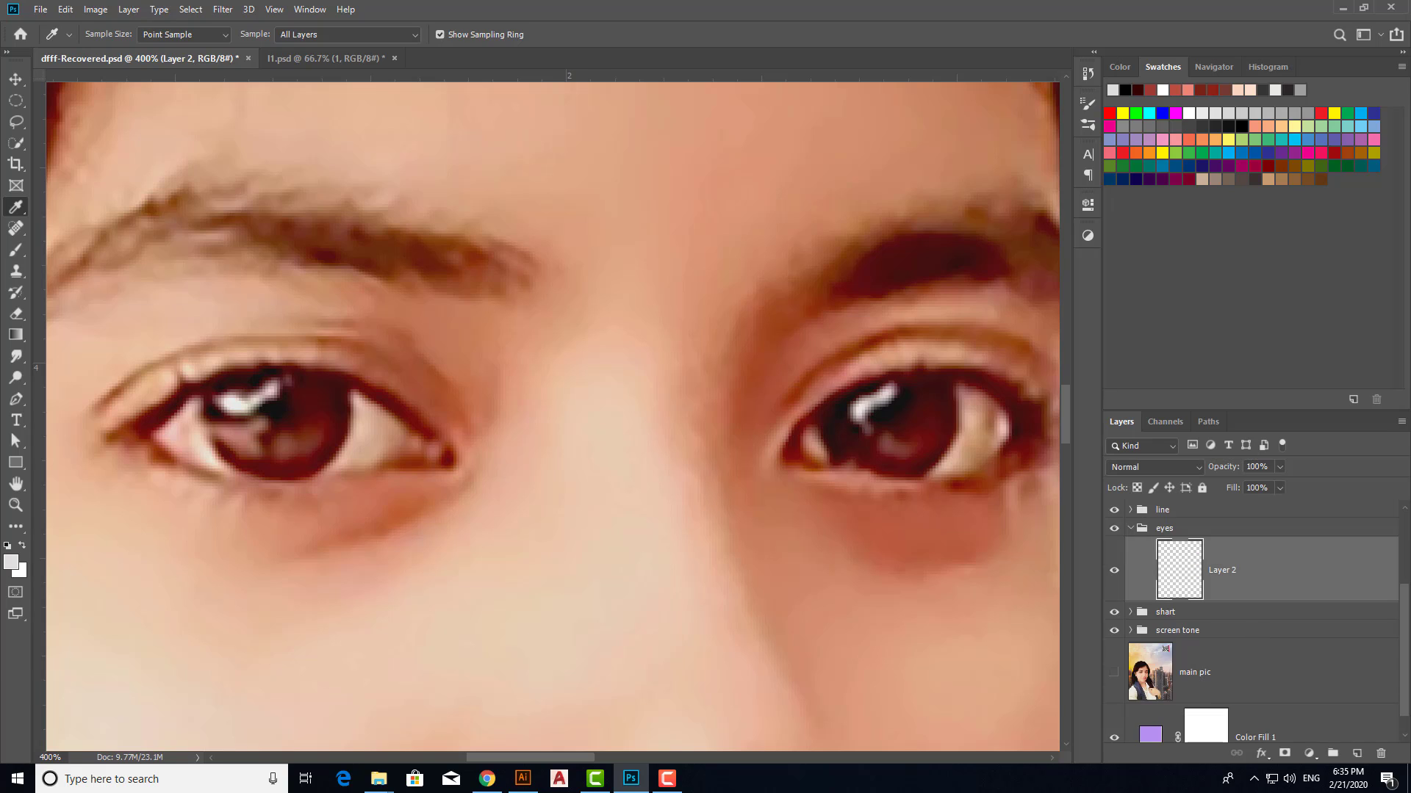
{"action": "left_click", "coordinate": [150, 431]}
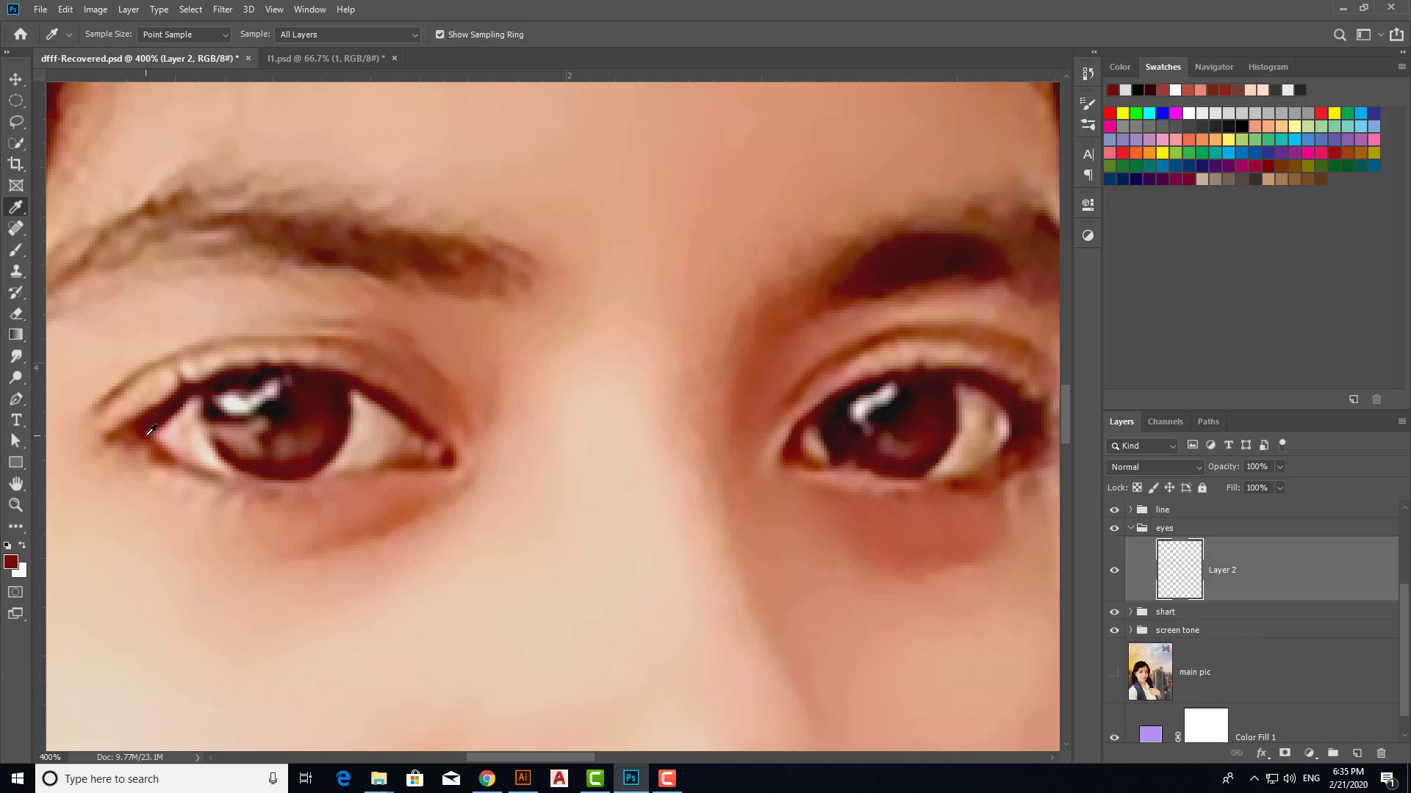
{"action": "key", "text": "p"}
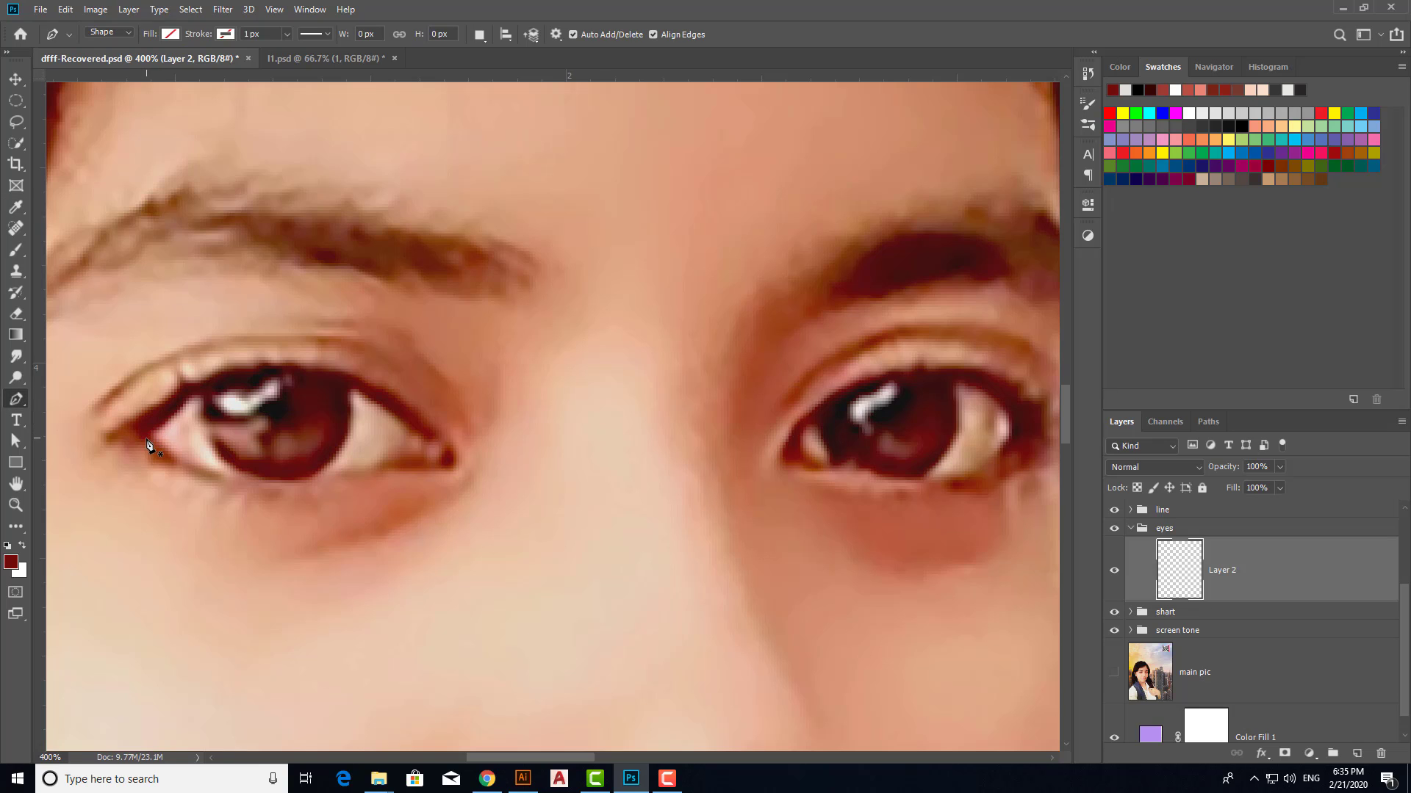
Discard a first left-eye shape attempt and hide the photo to see the line art.
{"action": "left_click", "coordinate": [145, 433]}
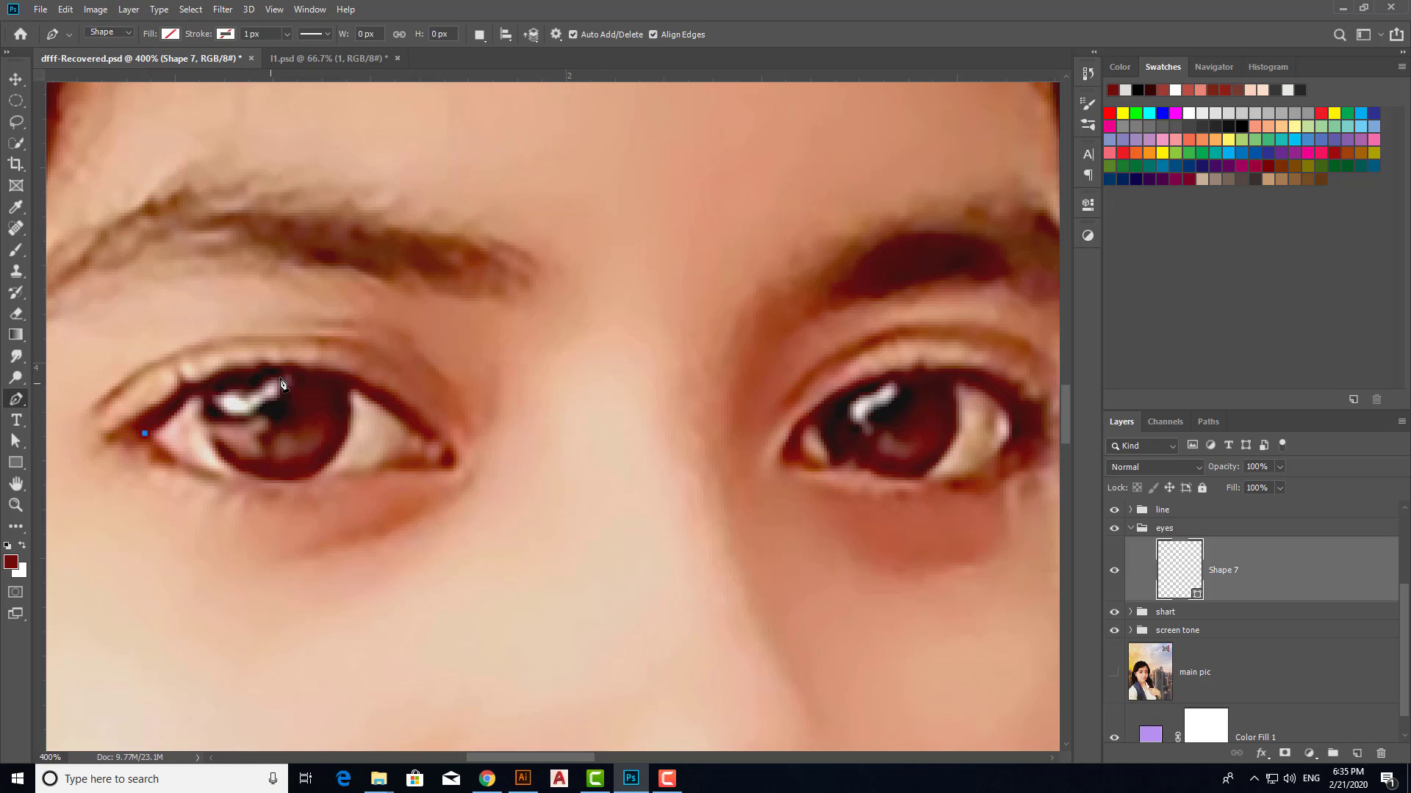
{"action": "mouse_move", "coordinate": [315, 372]}
{"action": "left_mouse_down"}
{"action": "mouse_move", "coordinate": [409, 395]}
{"action": "mouse_move", "coordinate": [391, 404]}
{"action": "left_mouse_up"}
{"action": "key", "text": "ctrl+z"}
{"action": "key", "text": "ctrl+z"}
{"action": "key", "text": "ctrl+z"}
{"action": "scroll", "coordinate": [1219, 560], "scroll_direction": "up", "scroll_amount": 2}
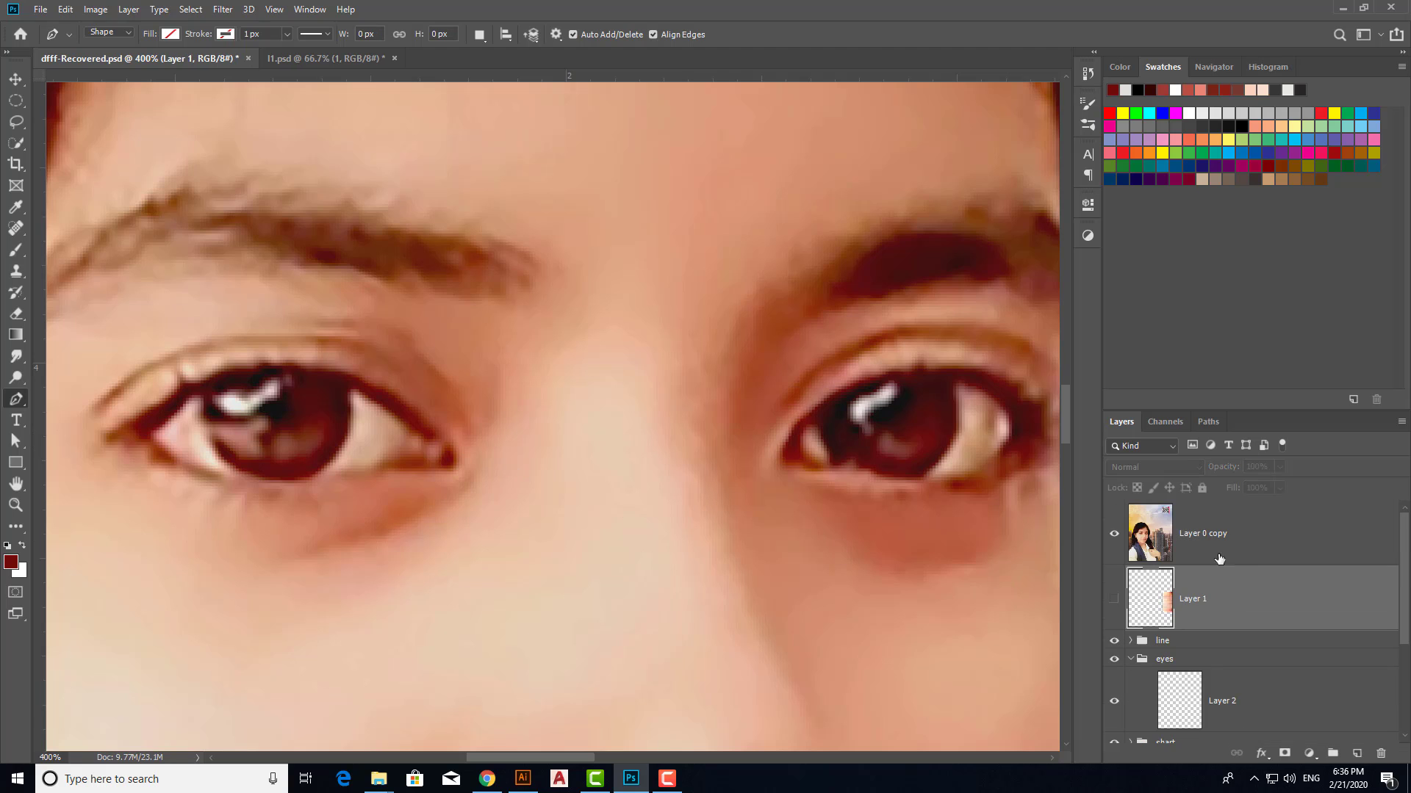
{"action": "double_click", "coordinate": [1114, 537]}
{"action": "left_click", "coordinate": [1114, 537]}
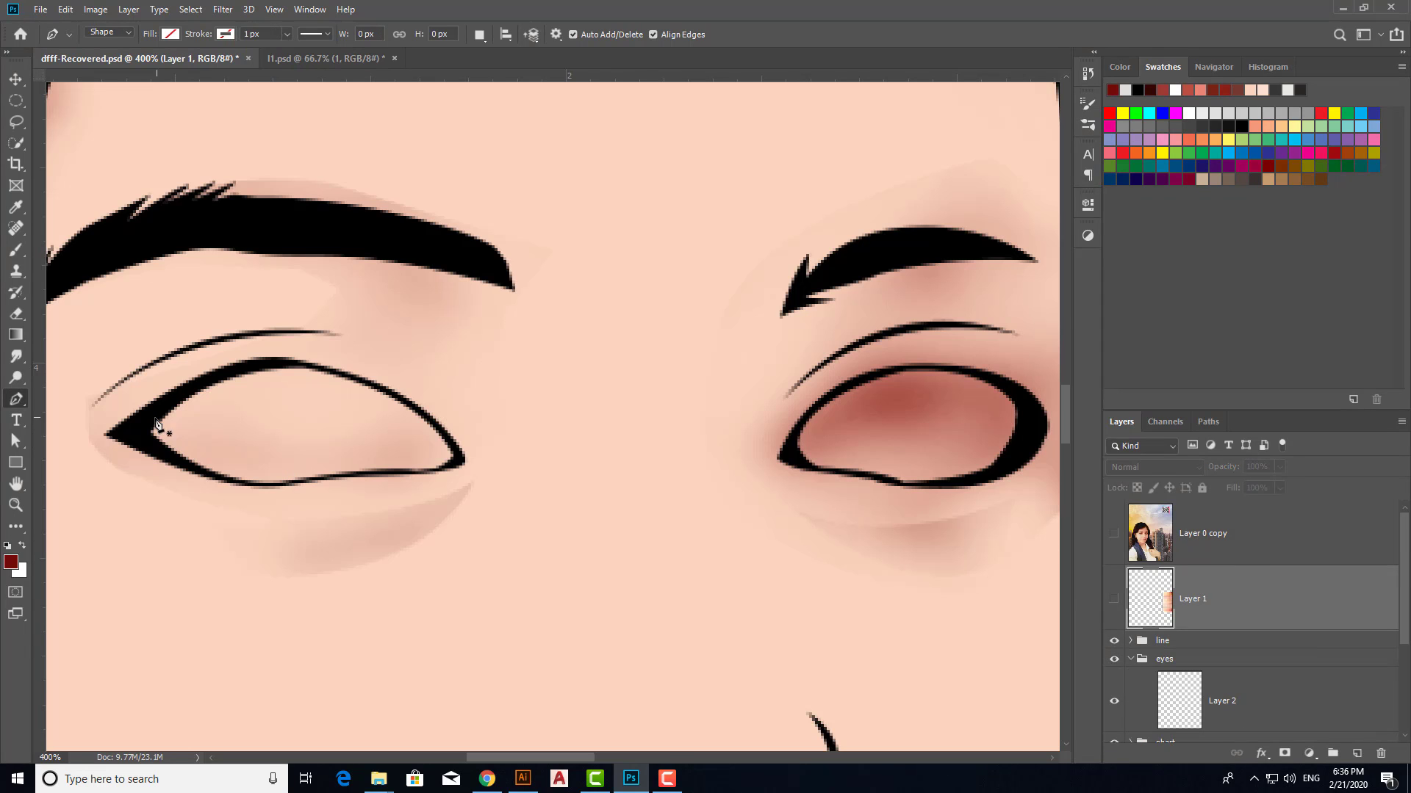
Trace a closed white-filled shape over the white of the left eye.
{"action": "left_click", "coordinate": [136, 427]}
{"action": "left_click_drag", "start_coordinate": [312, 365], "coordinate": [394, 389]}
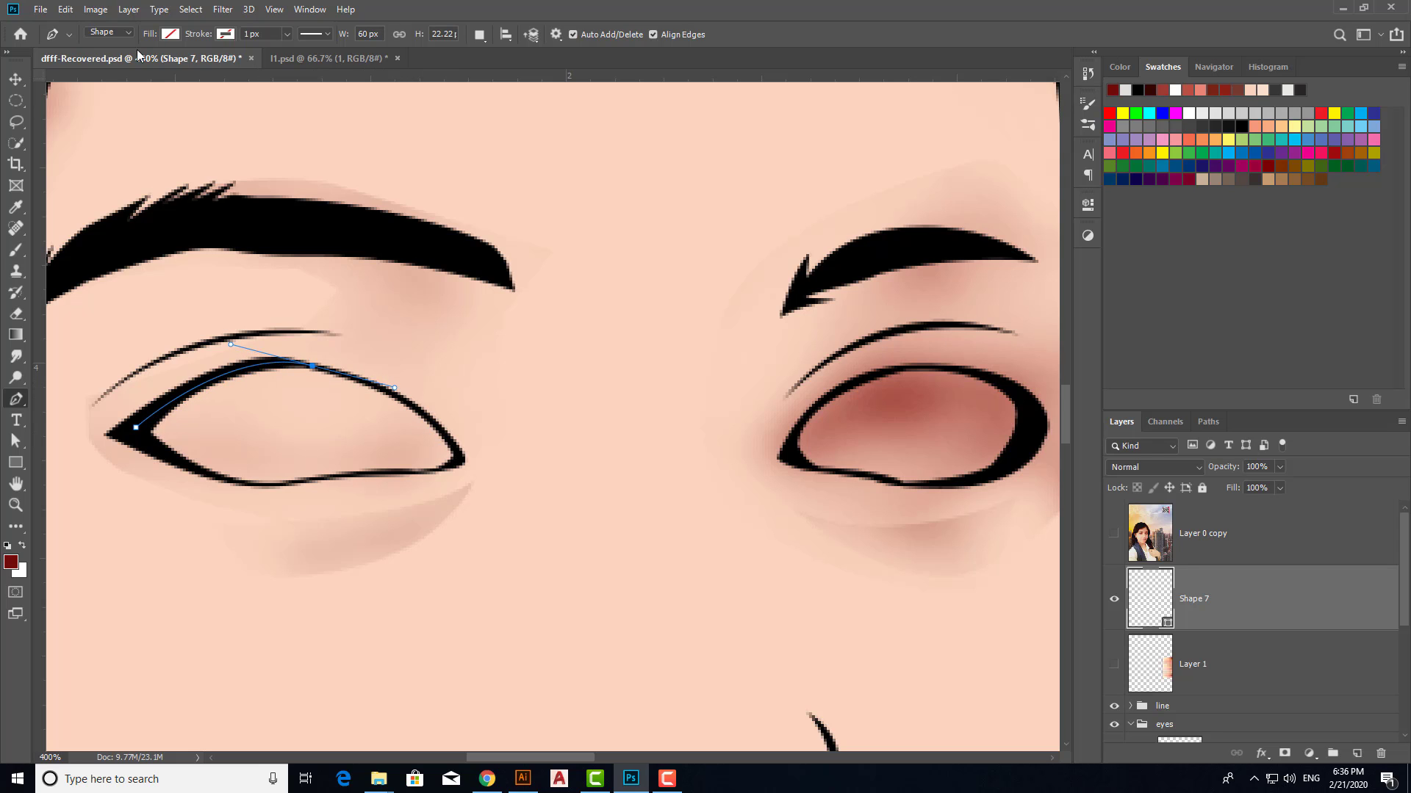
{"action": "left_click", "coordinate": [170, 33]}
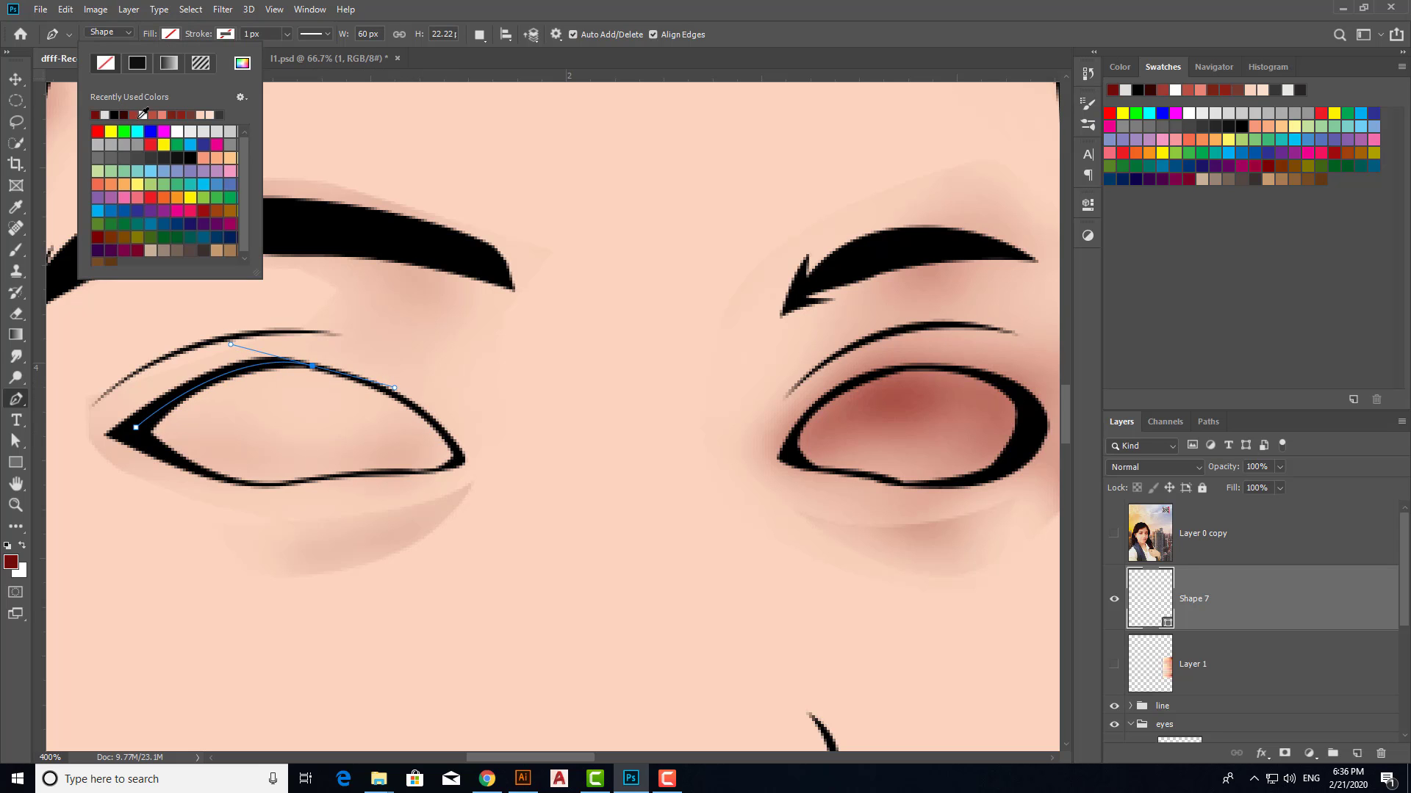
{"action": "left_click", "coordinate": [145, 114]}
{"action": "left_click", "coordinate": [446, 438]}
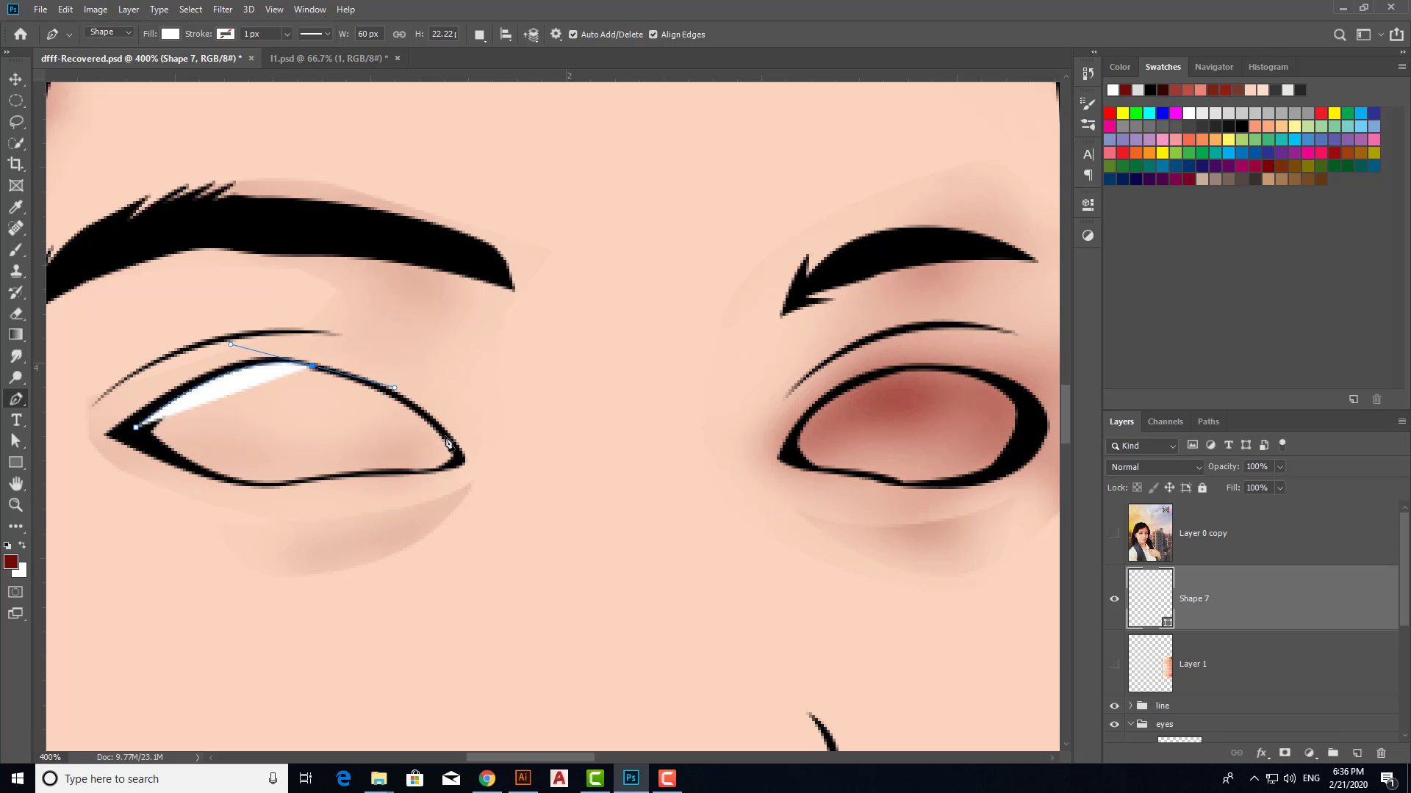
{"action": "left_click", "coordinate": [460, 460]}
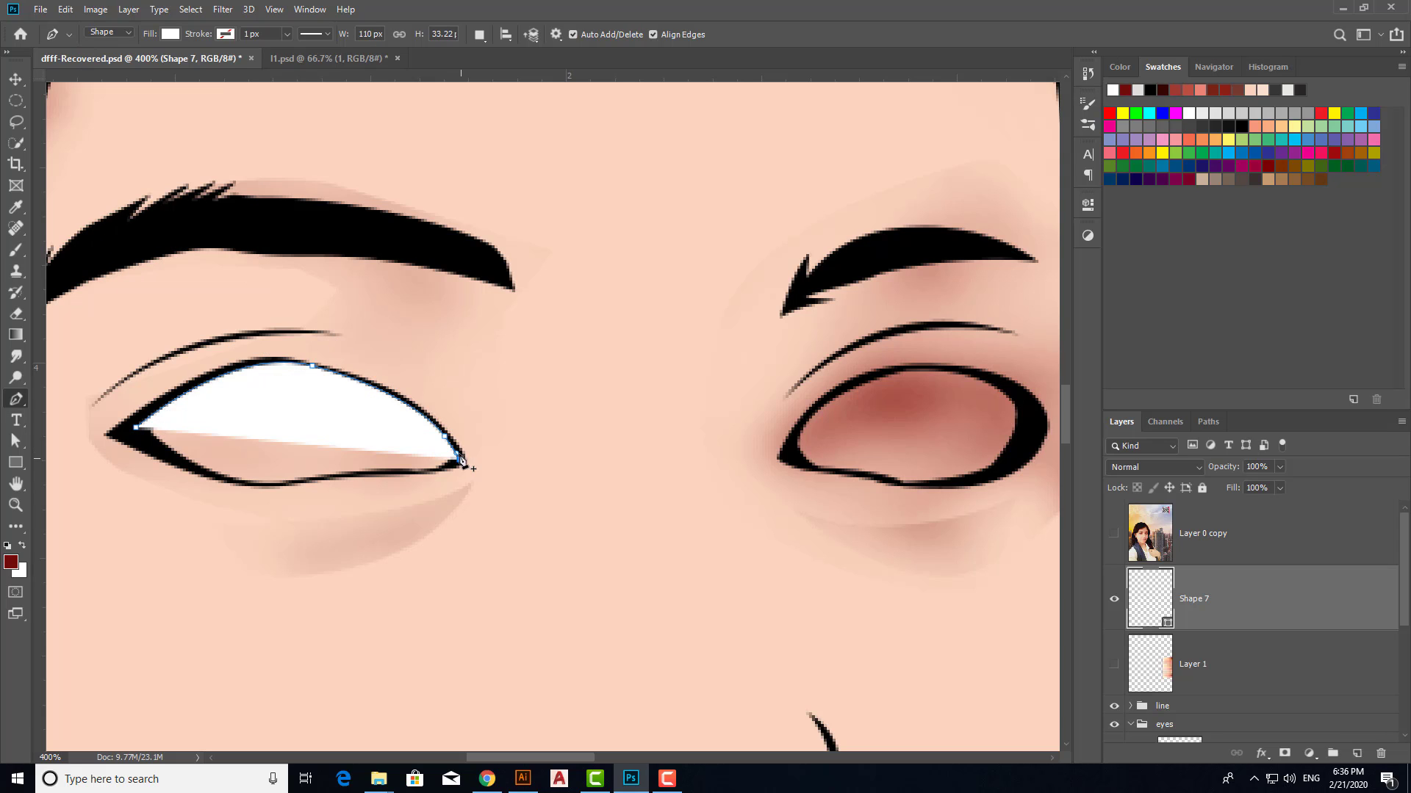
{"action": "mouse_move", "coordinate": [347, 474]}
{"action": "left_mouse_down"}
{"action": "mouse_move", "coordinate": [218, 483]}
{"action": "mouse_move", "coordinate": [249, 485]}
{"action": "mouse_move", "coordinate": [152, 444]}
{"action": "left_mouse_up"}
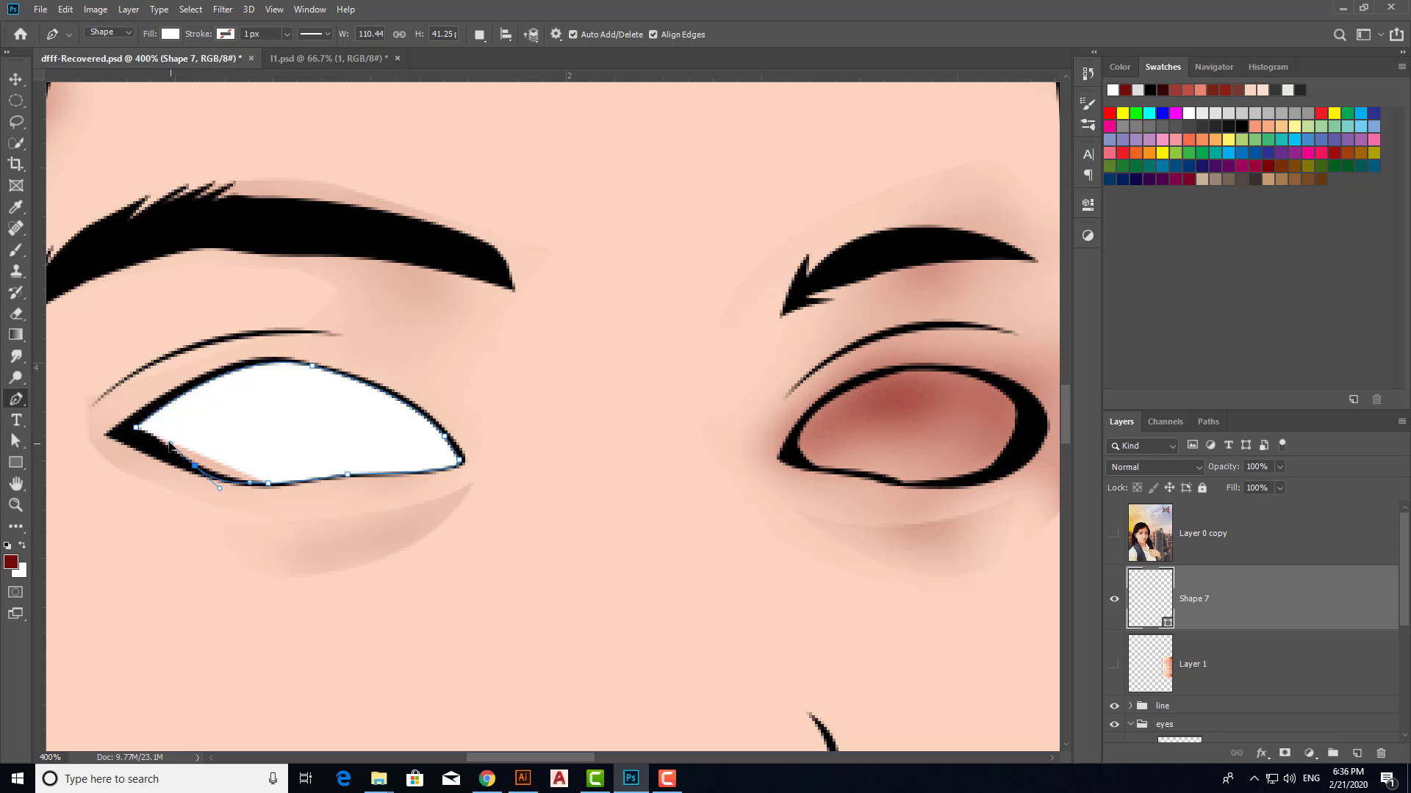
{"action": "left_click", "coordinate": [136, 427]}
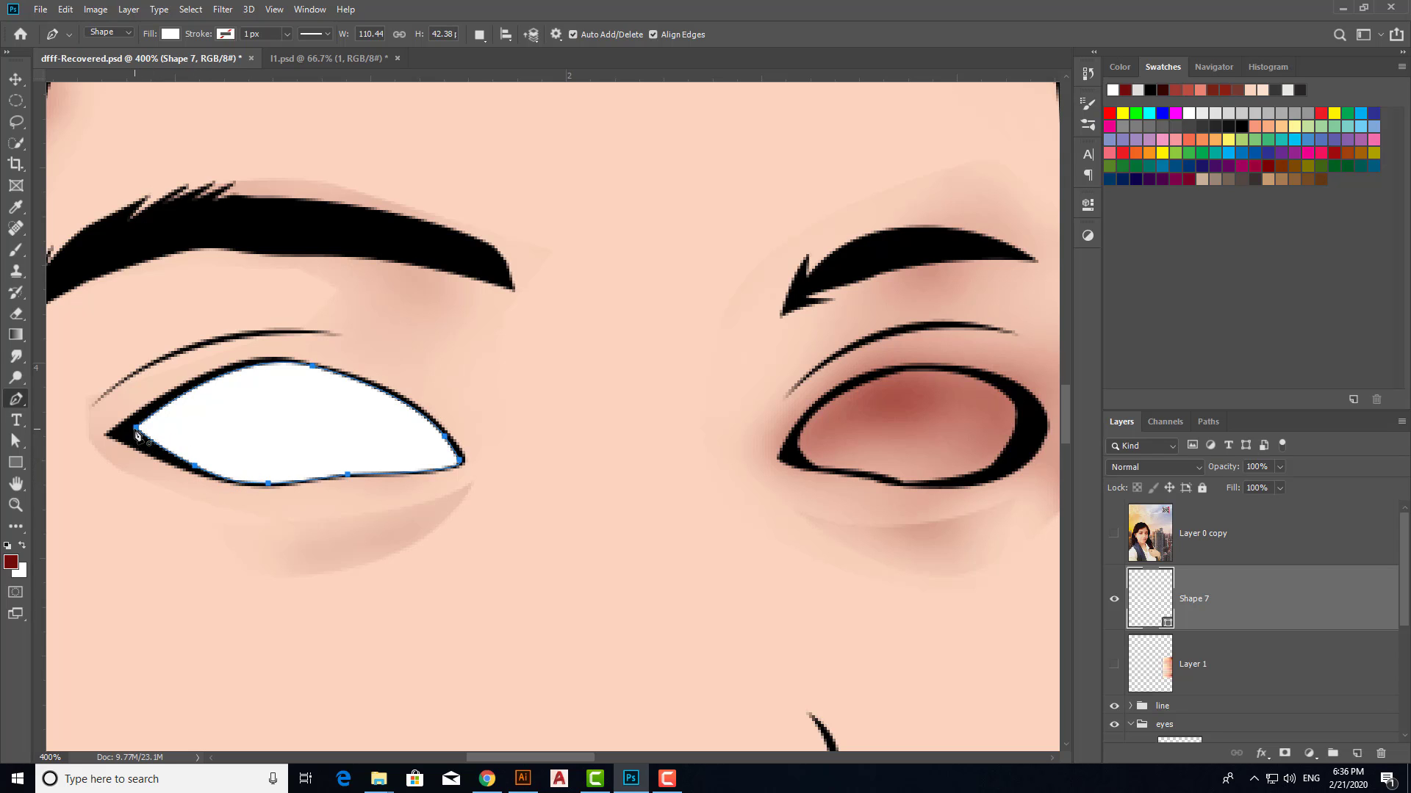
{"action": "scroll", "coordinate": [272, 456], "scroll_direction": "up", "scroll_amount": 1}
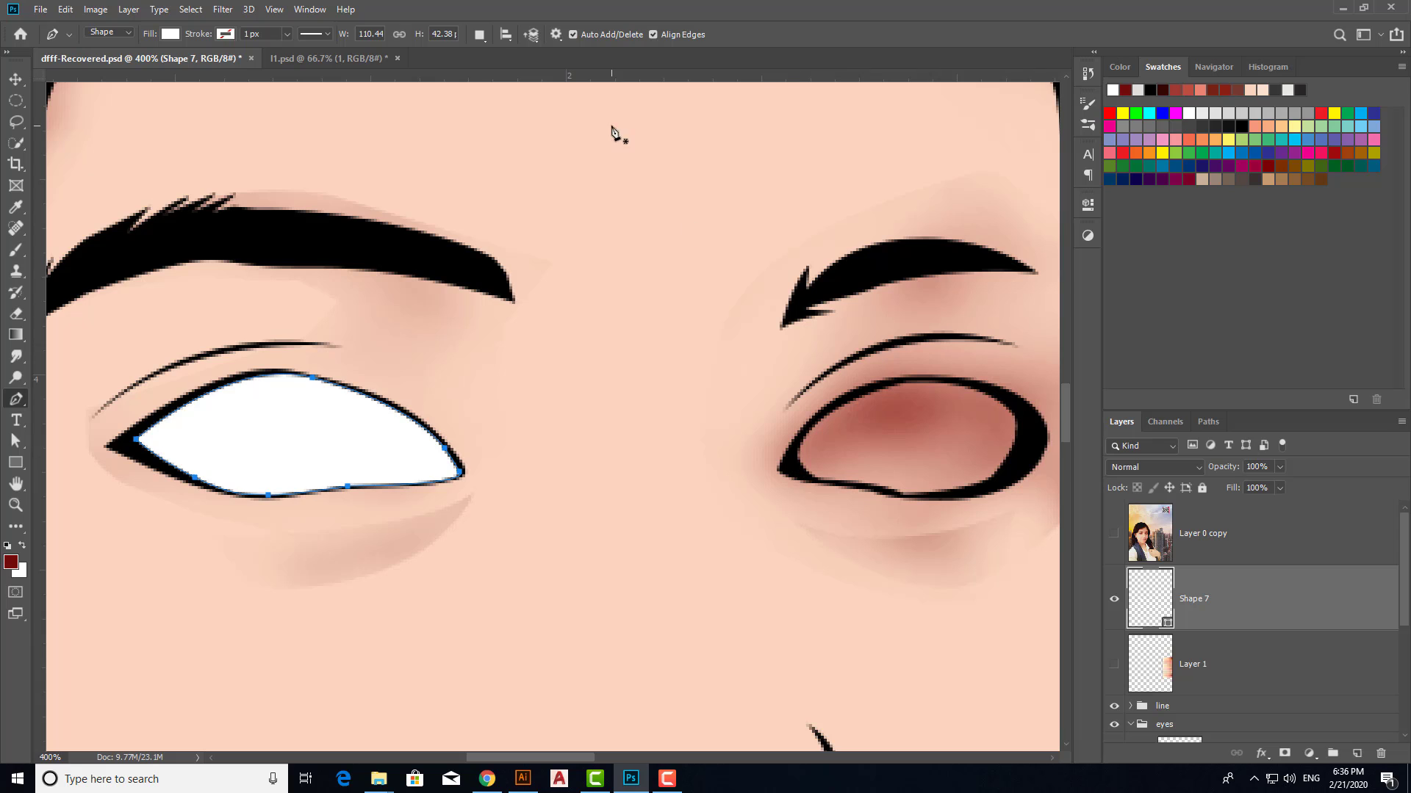
Set Combine Shapes, trace a white outline in the right eye, then undo it.
{"action": "left_click", "coordinate": [480, 34]}
{"action": "left_click", "coordinate": [515, 63]}
{"action": "mouse_move", "coordinate": [930, 378]}
{"action": "left_mouse_down"}
{"action": "mouse_move", "coordinate": [1027, 387]}
{"action": "mouse_move", "coordinate": [1044, 434]}
{"action": "left_mouse_up"}
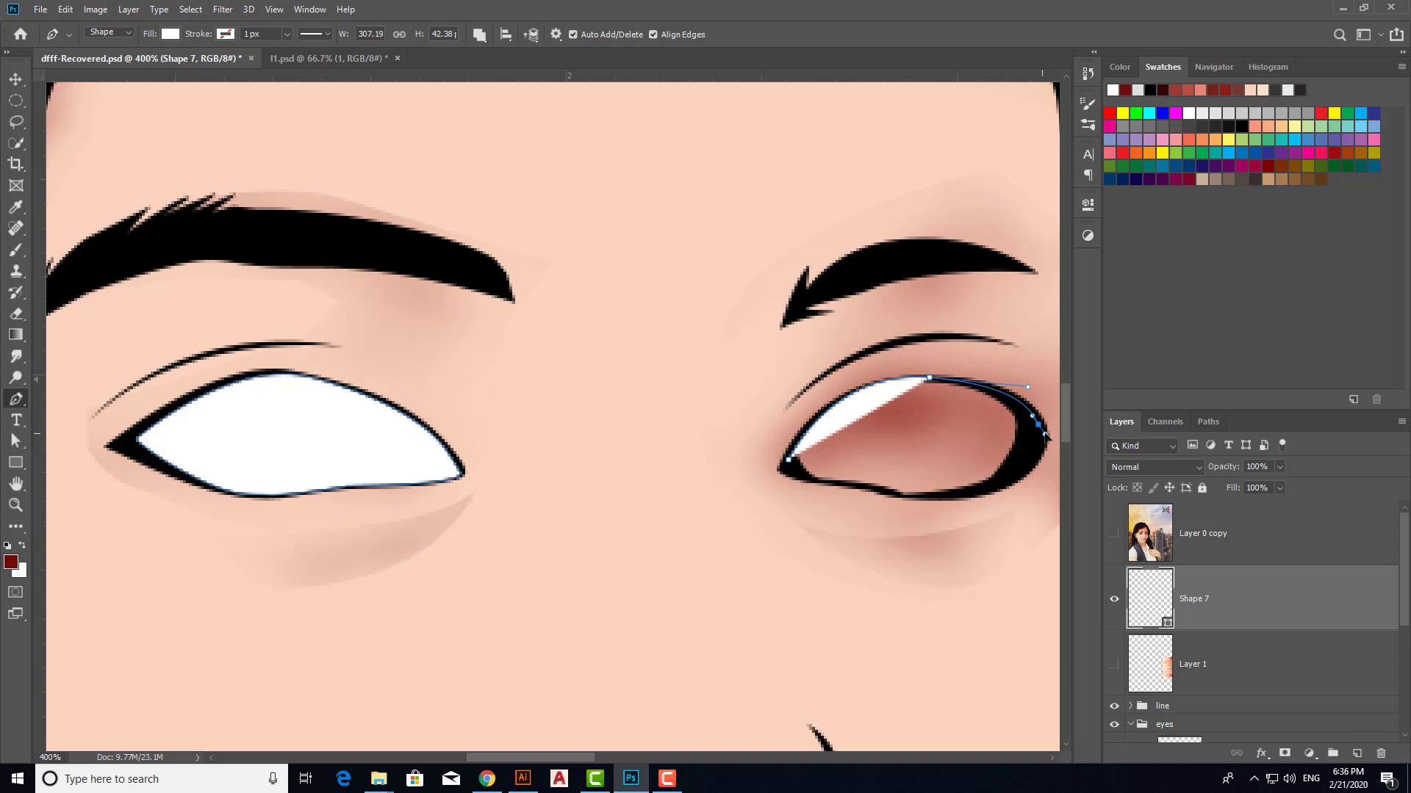
{"action": "left_click", "coordinate": [1006, 477]}
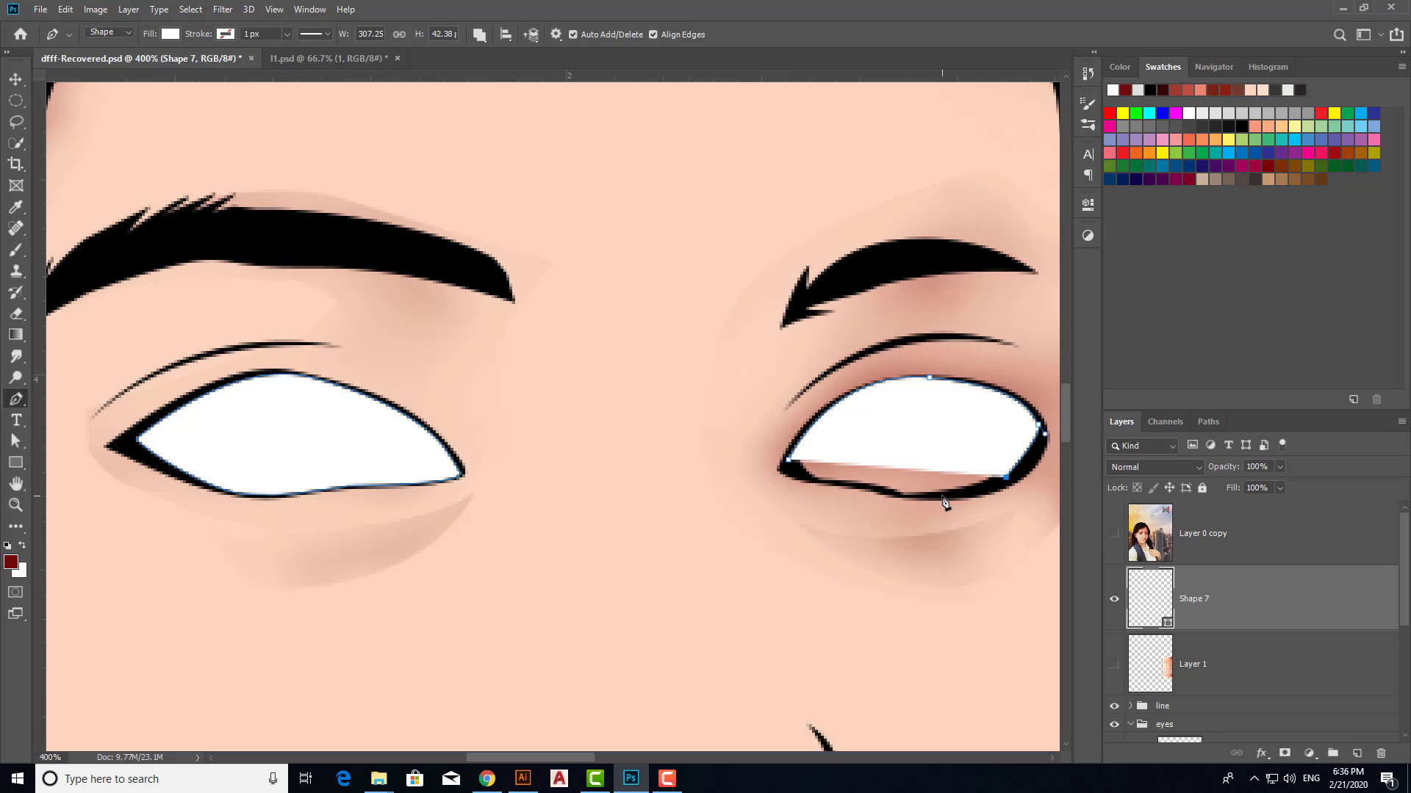
{"action": "left_click", "coordinate": [941, 495]}
{"action": "left_click", "coordinate": [873, 489]}
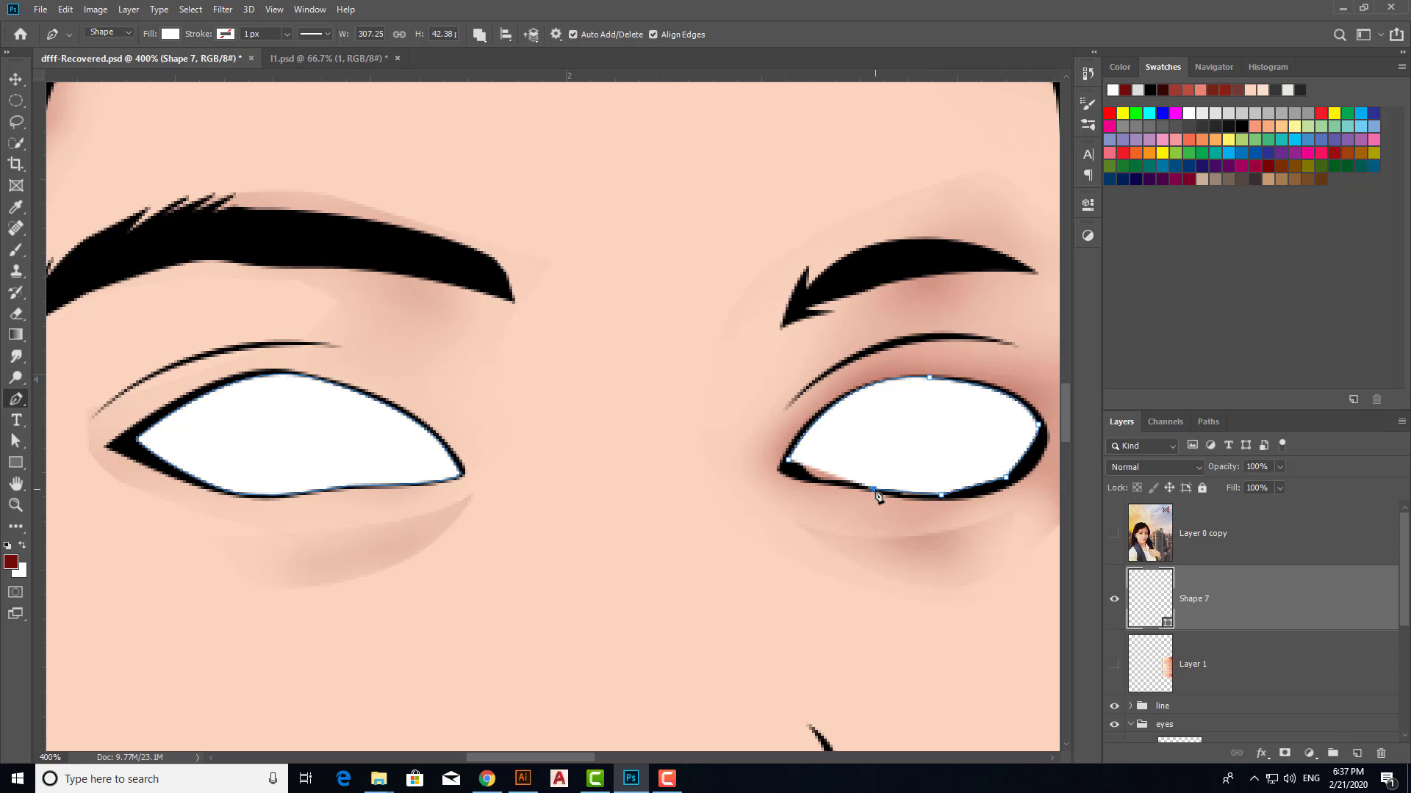
{"action": "left_click_drag", "start_coordinate": [878, 496], "coordinate": [832, 479]}
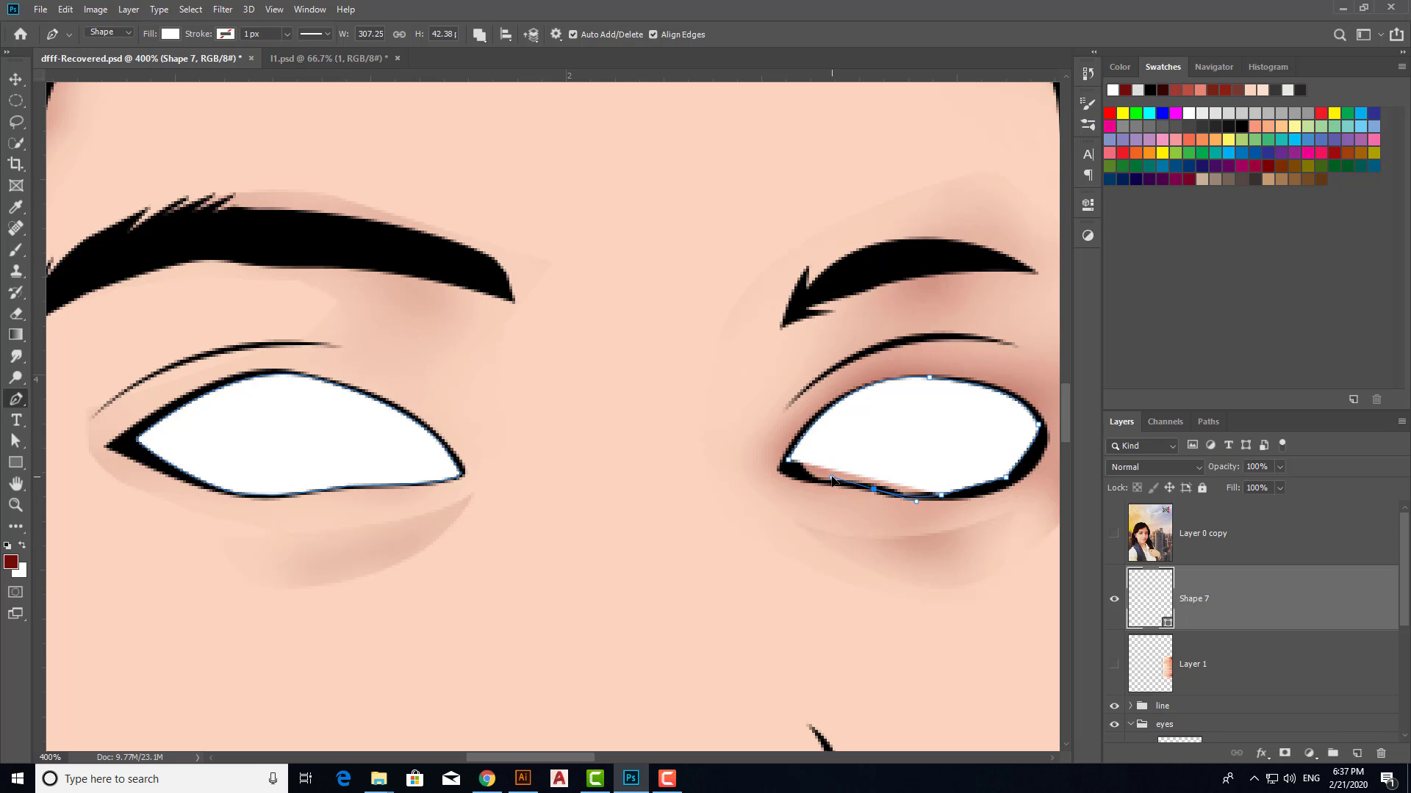
{"action": "key", "text": "ctrl+z"}
{"action": "key", "text": "ctrl+z"}
{"action": "key", "text": "ctrl+z"}
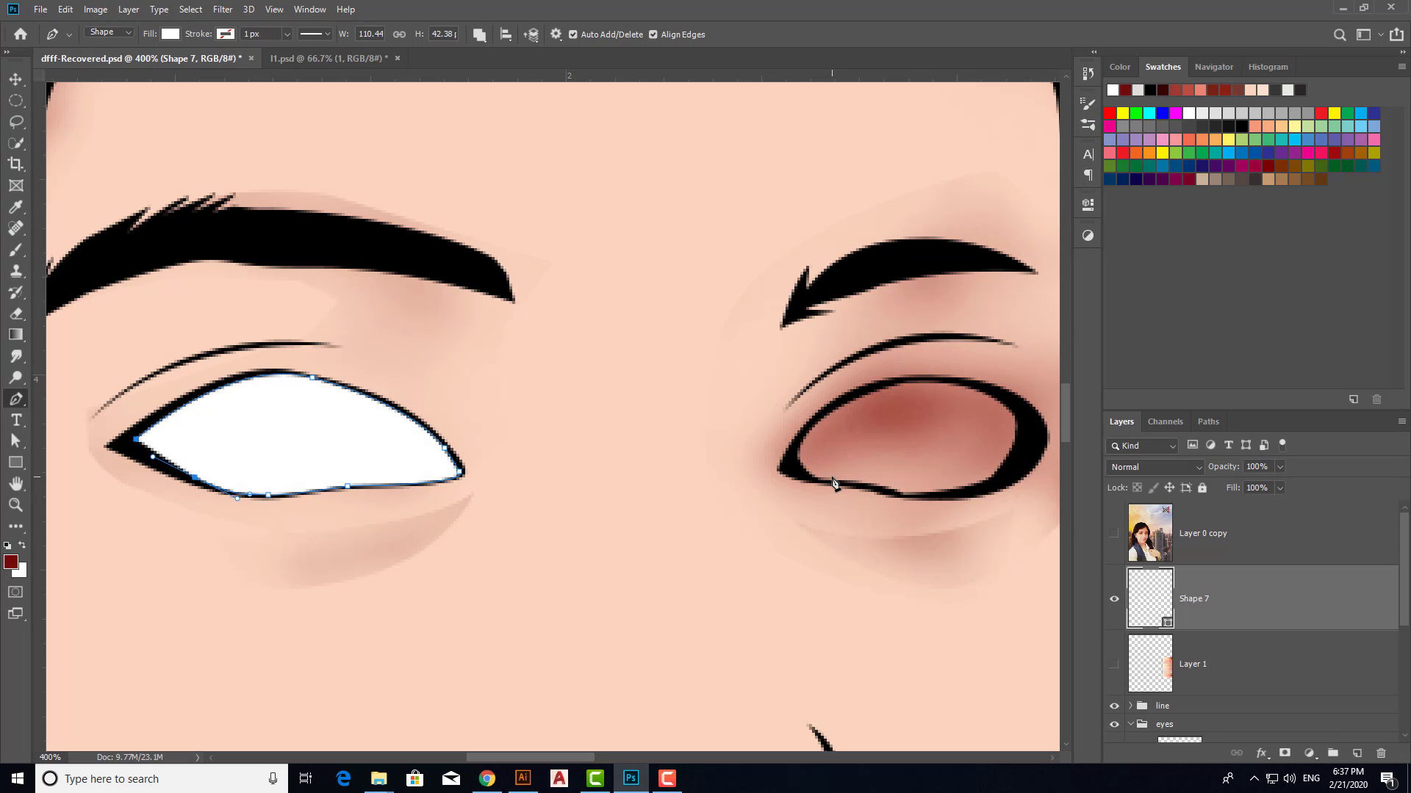
Delete the Shape 7 left-eye white layer and make Layer 2 active.
{"action": "scroll", "coordinate": [1236, 610], "scroll_direction": "down", "scroll_amount": 5}
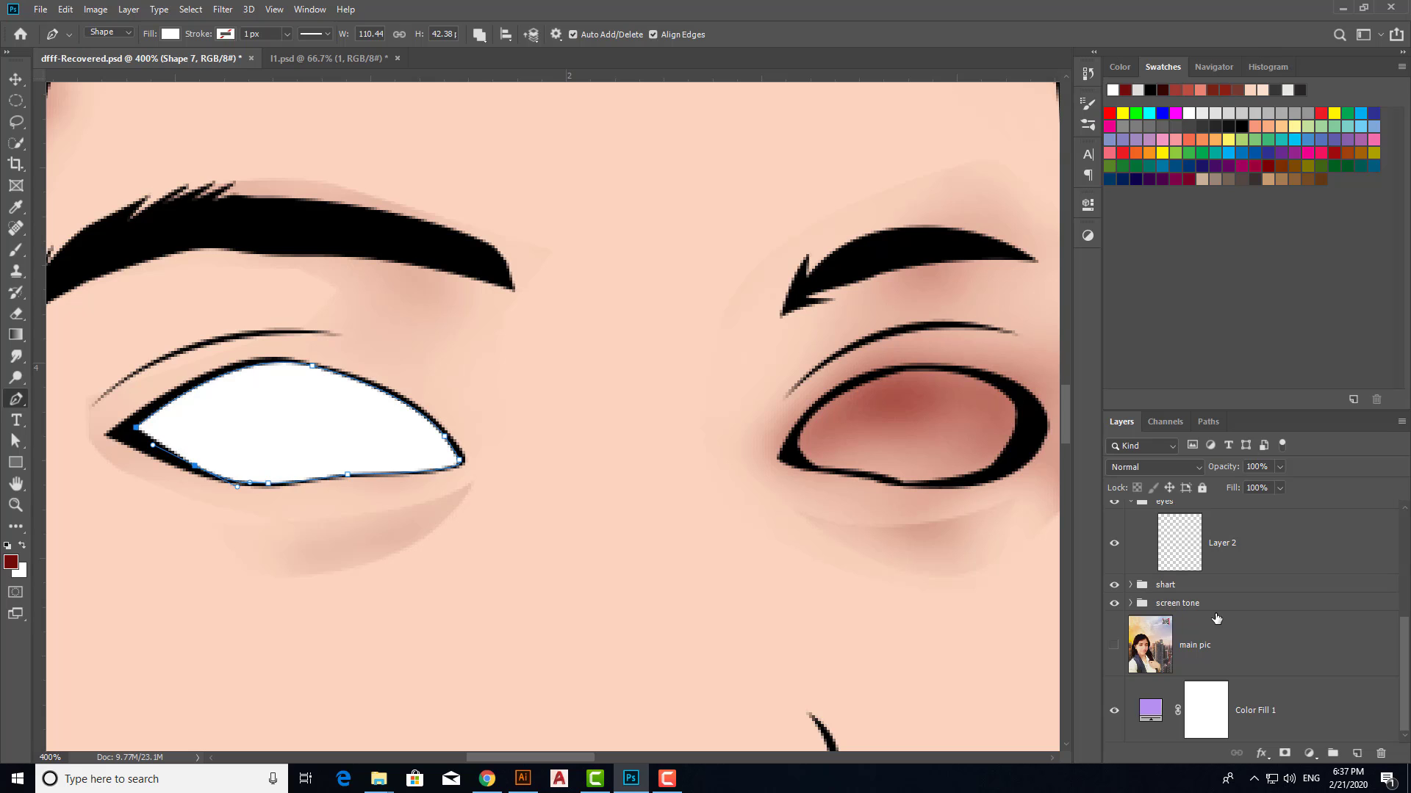
{"action": "scroll", "coordinate": [1220, 624], "scroll_direction": "up", "scroll_amount": 5}
{"action": "scroll", "coordinate": [1242, 661], "scroll_direction": "down", "scroll_amount": 2}
{"action": "left_click", "coordinate": [1249, 676]}
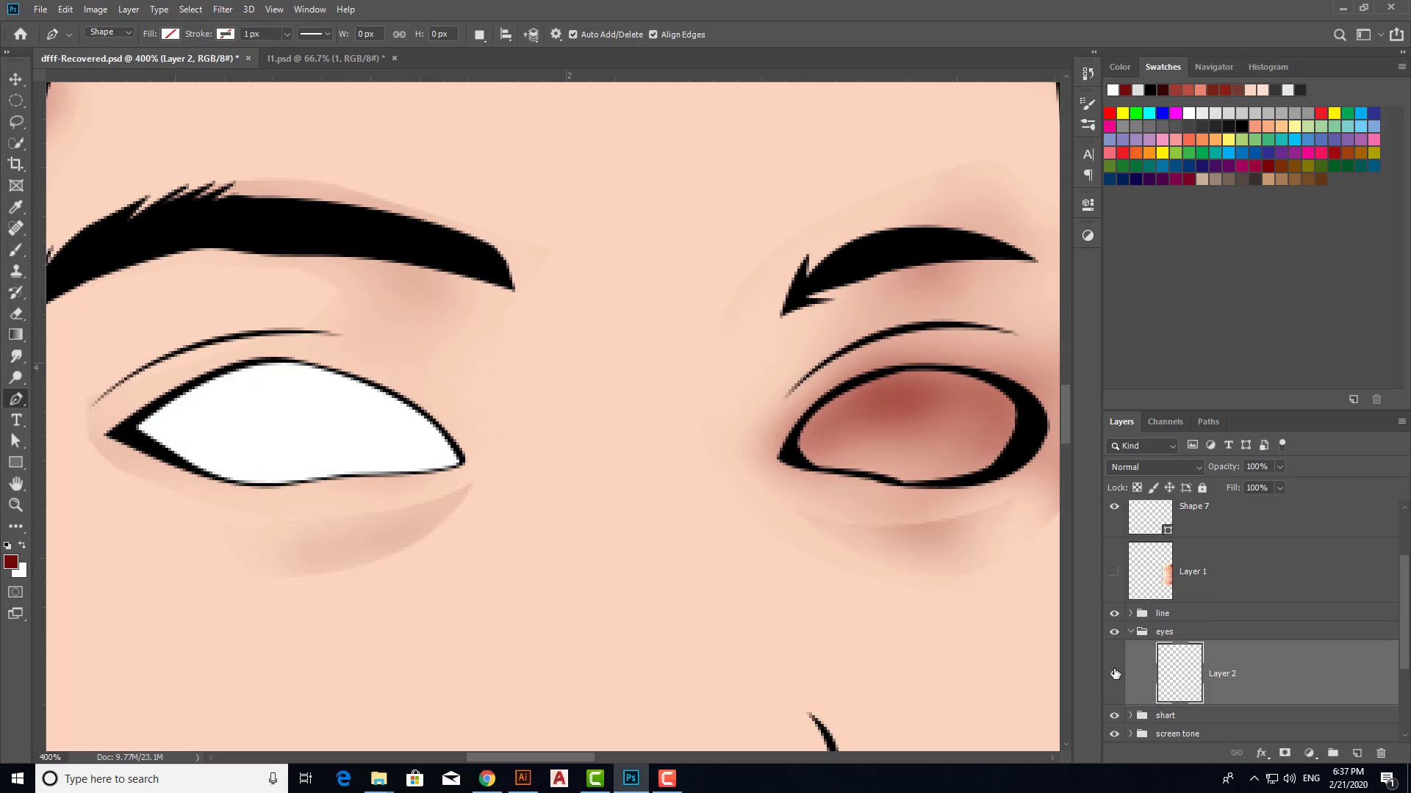
{"action": "scroll", "coordinate": [1239, 610], "scroll_direction": "up", "scroll_amount": 2}
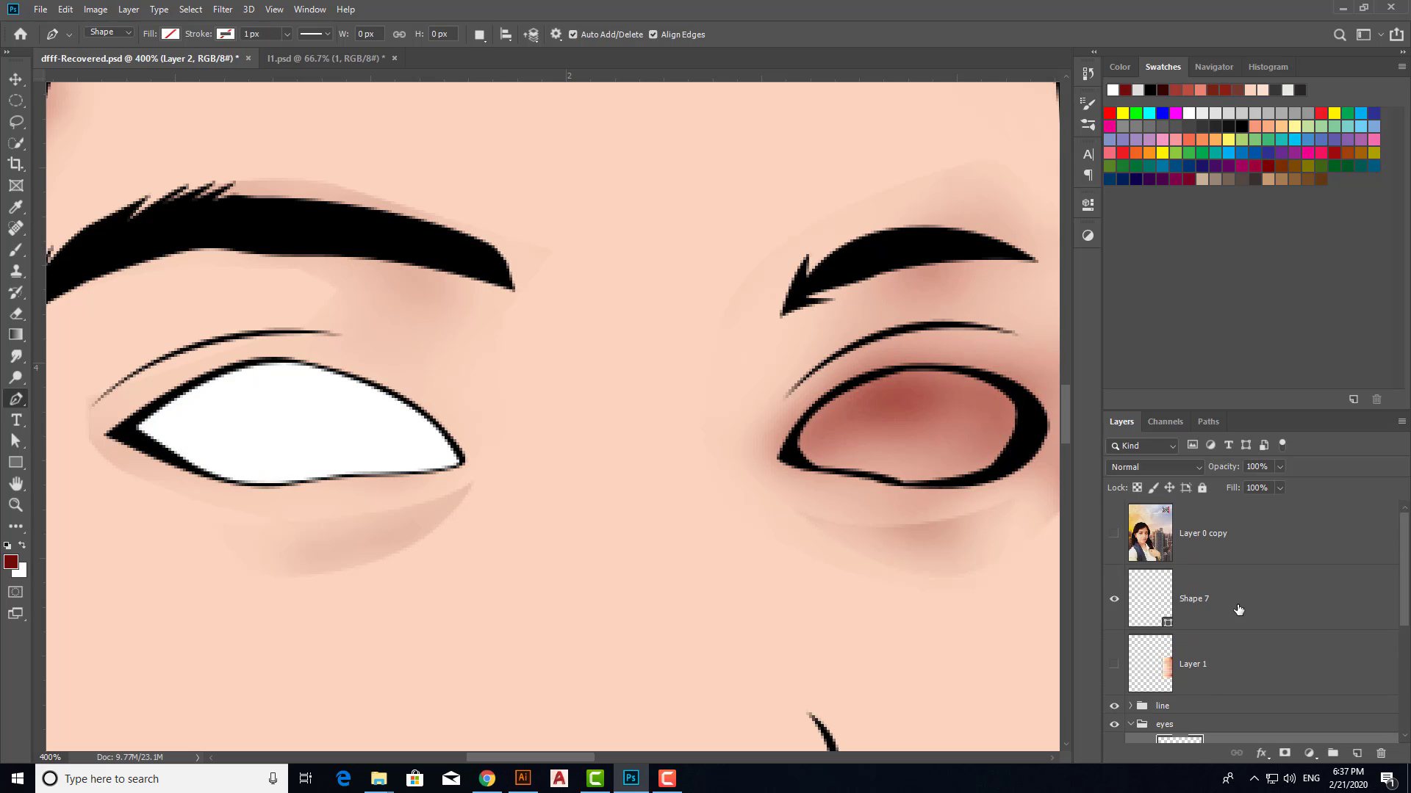
{"action": "left_click", "coordinate": [1237, 608]}
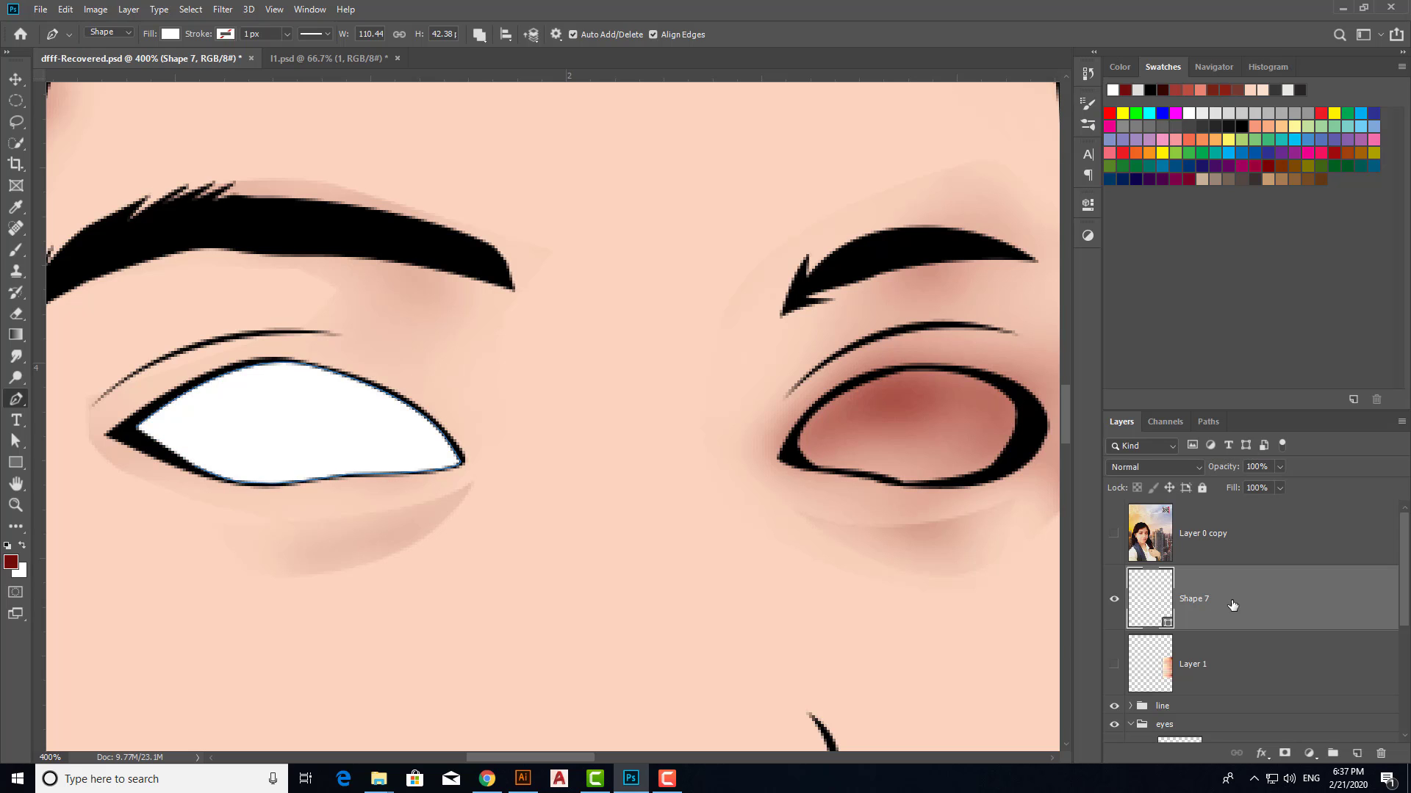
{"action": "key", "text": "Delete"}
{"action": "scroll", "coordinate": [1150, 590], "scroll_direction": "up", "scroll_amount": 2}
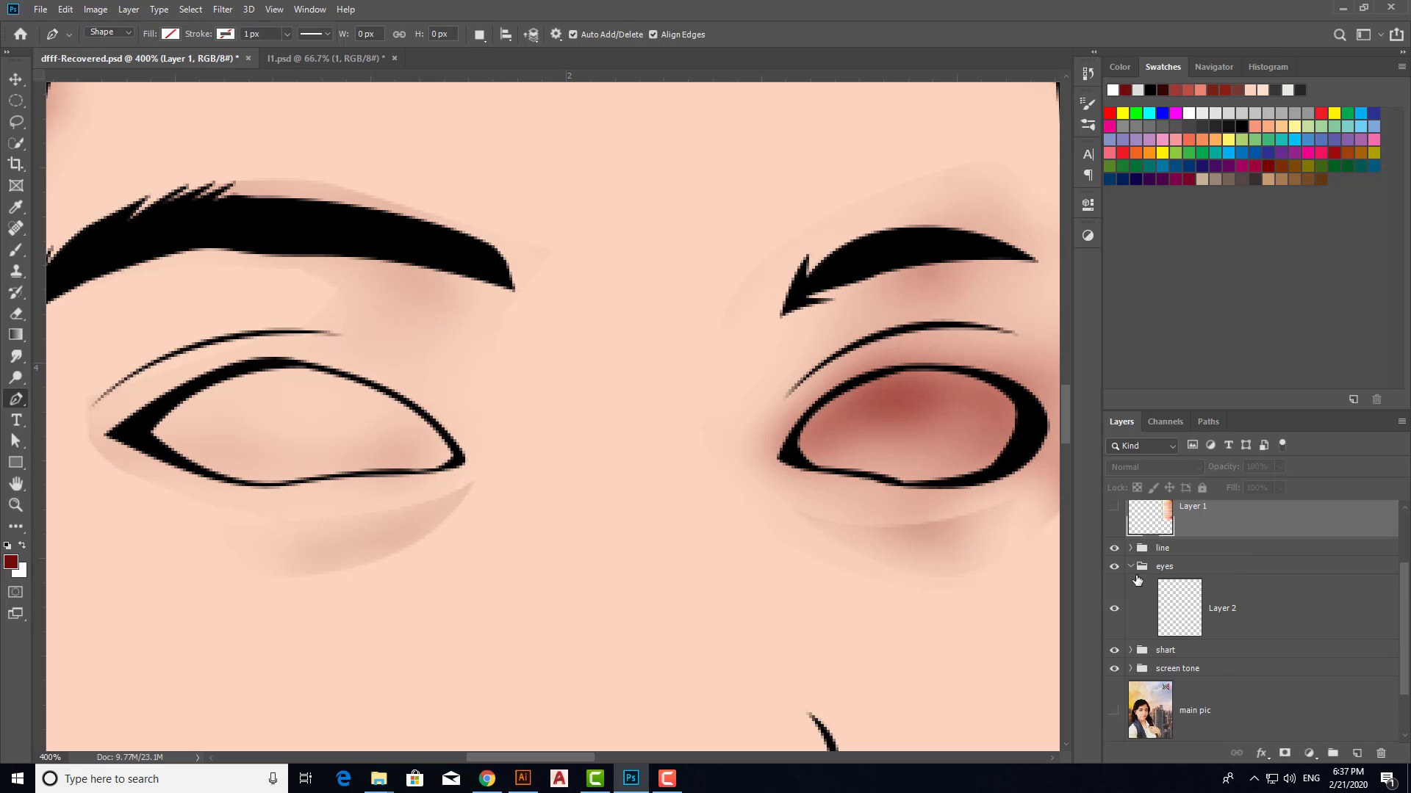
{"action": "left_click", "coordinate": [1255, 614]}
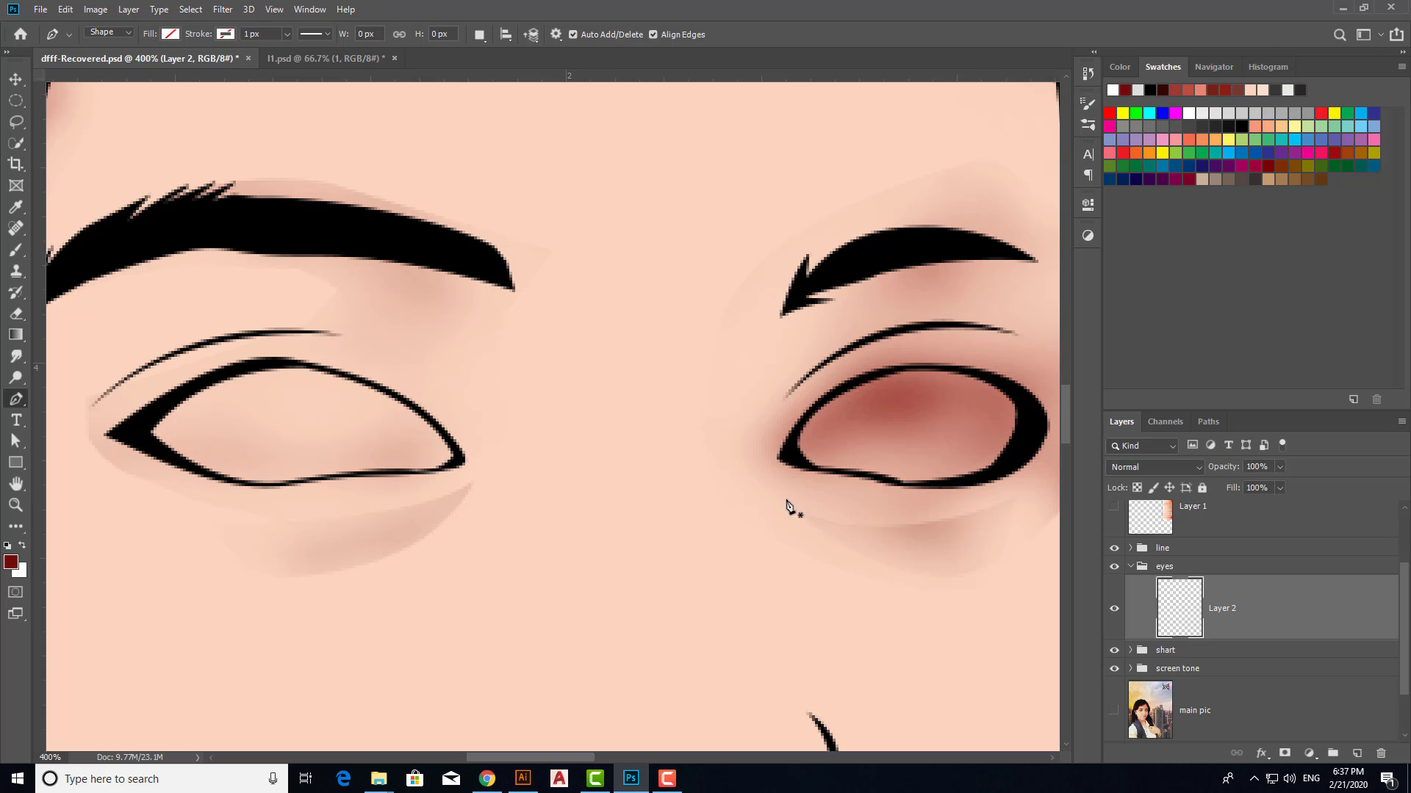
Redraw the left eye's white as a closed, white-filled shape along both lids.
{"action": "left_click", "coordinate": [130, 425]}
{"action": "left_click_drag", "start_coordinate": [298, 362], "coordinate": [360, 378]}
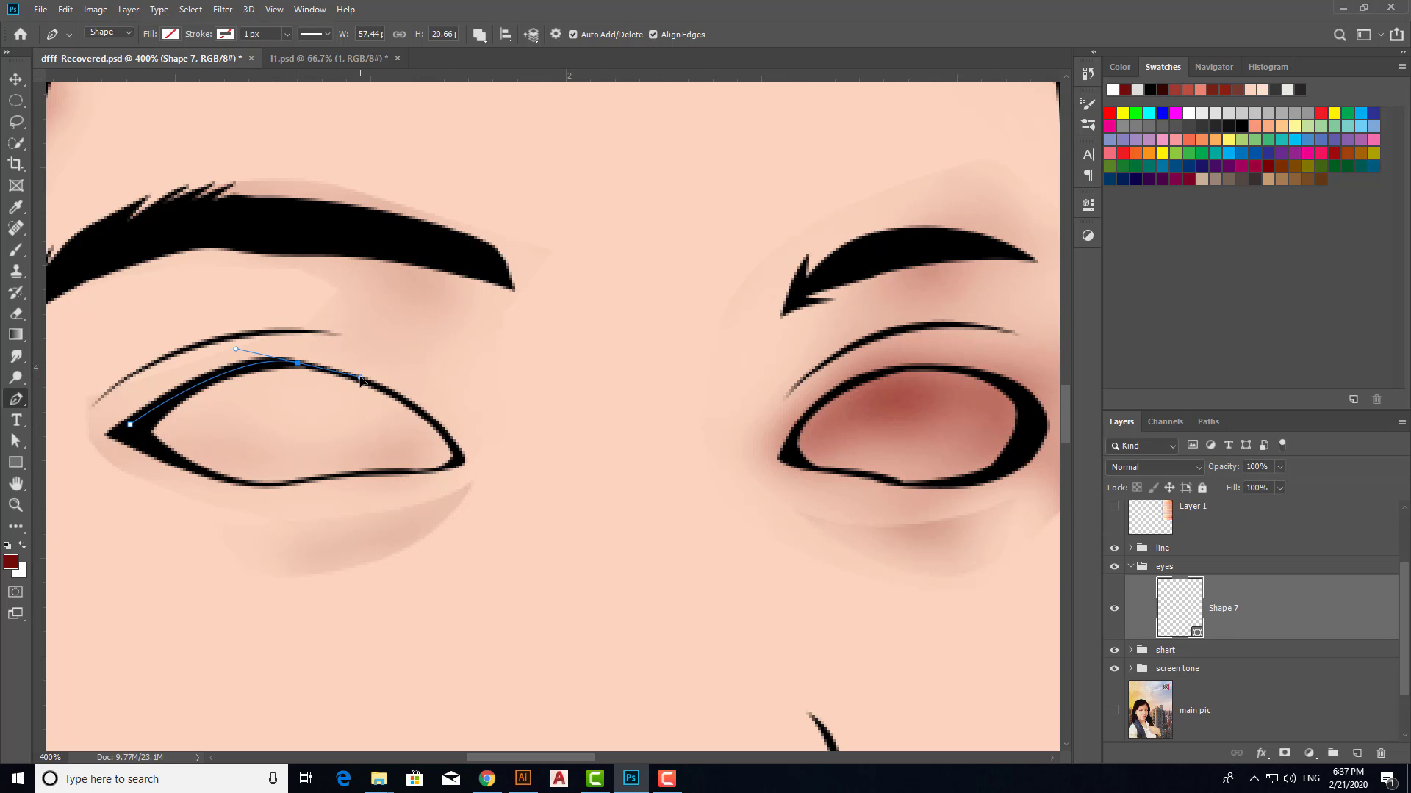
{"action": "left_click_drag", "start_coordinate": [429, 419], "coordinate": [437, 433]}
{"action": "left_click", "coordinate": [462, 458]}
{"action": "left_click", "coordinate": [170, 34]}
{"action": "left_click", "coordinate": [97, 114]}
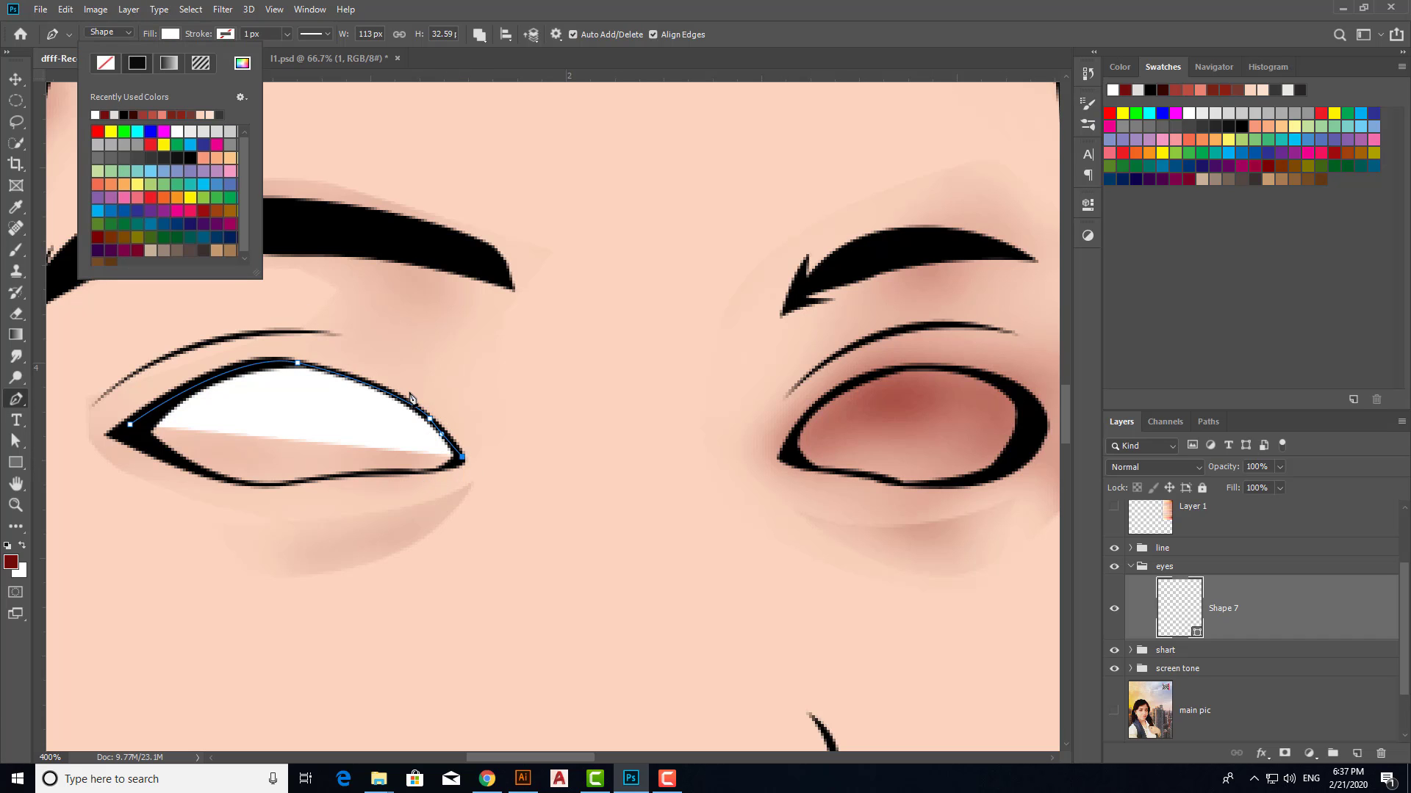
{"action": "left_click_drag", "start_coordinate": [402, 471], "coordinate": [308, 480]}
{"action": "left_click", "coordinate": [315, 479]}
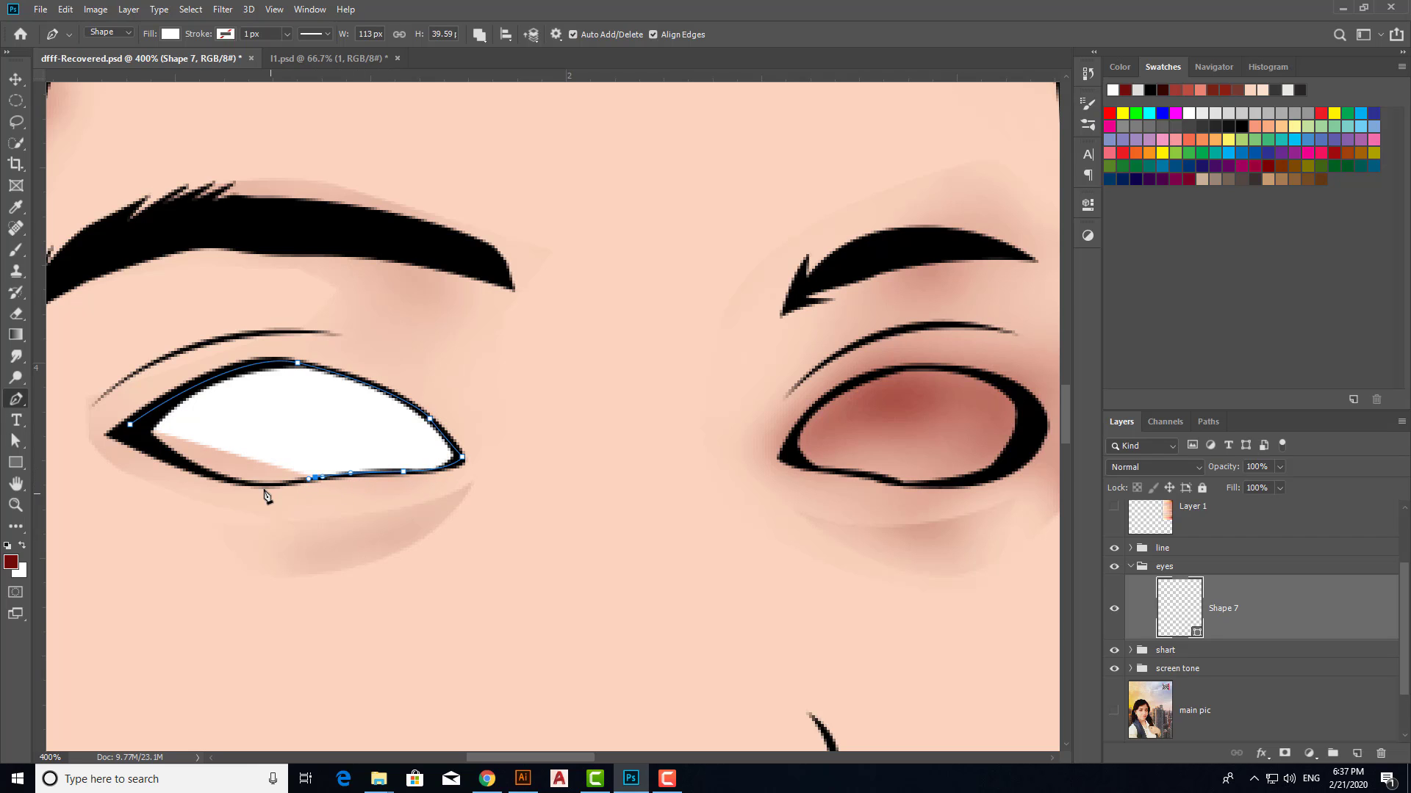
{"action": "left_click", "coordinate": [207, 475]}
{"action": "left_click", "coordinate": [153, 455]}
{"action": "left_click", "coordinate": [130, 428]}
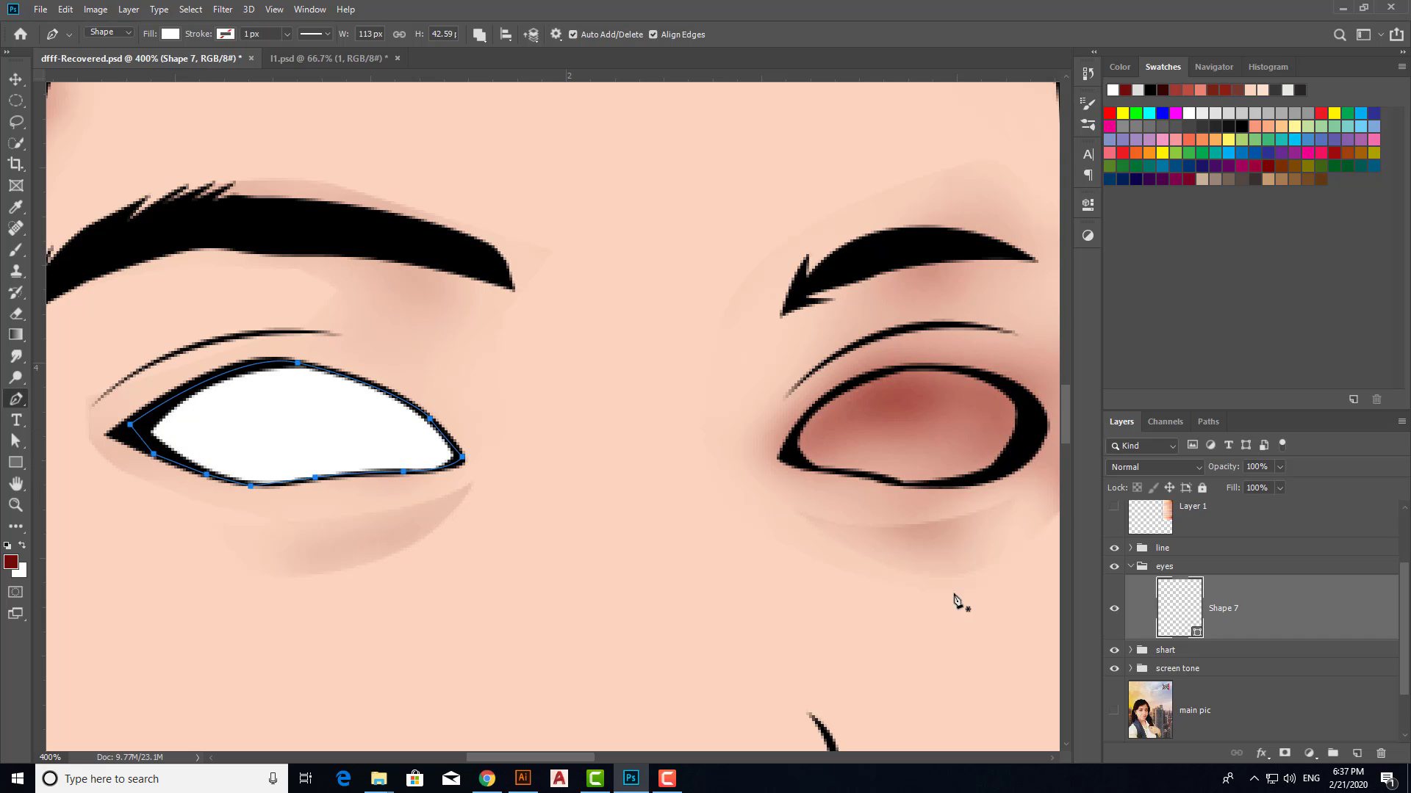
Switch to Combine Shapes and begin the right eye outline along the upper lid.
{"action": "left_click", "coordinate": [479, 35]}
{"action": "left_click", "coordinate": [513, 74]}
{"action": "left_click", "coordinate": [785, 453]}
{"action": "mouse_move", "coordinate": [906, 368]}
{"action": "left_mouse_down"}
{"action": "mouse_move", "coordinate": [994, 368]}
{"action": "mouse_move", "coordinate": [1042, 417]}
{"action": "left_mouse_up"}
Finish the right eye's white outline along its lower lid and close it.
{"action": "left_click", "coordinate": [1029, 445]}
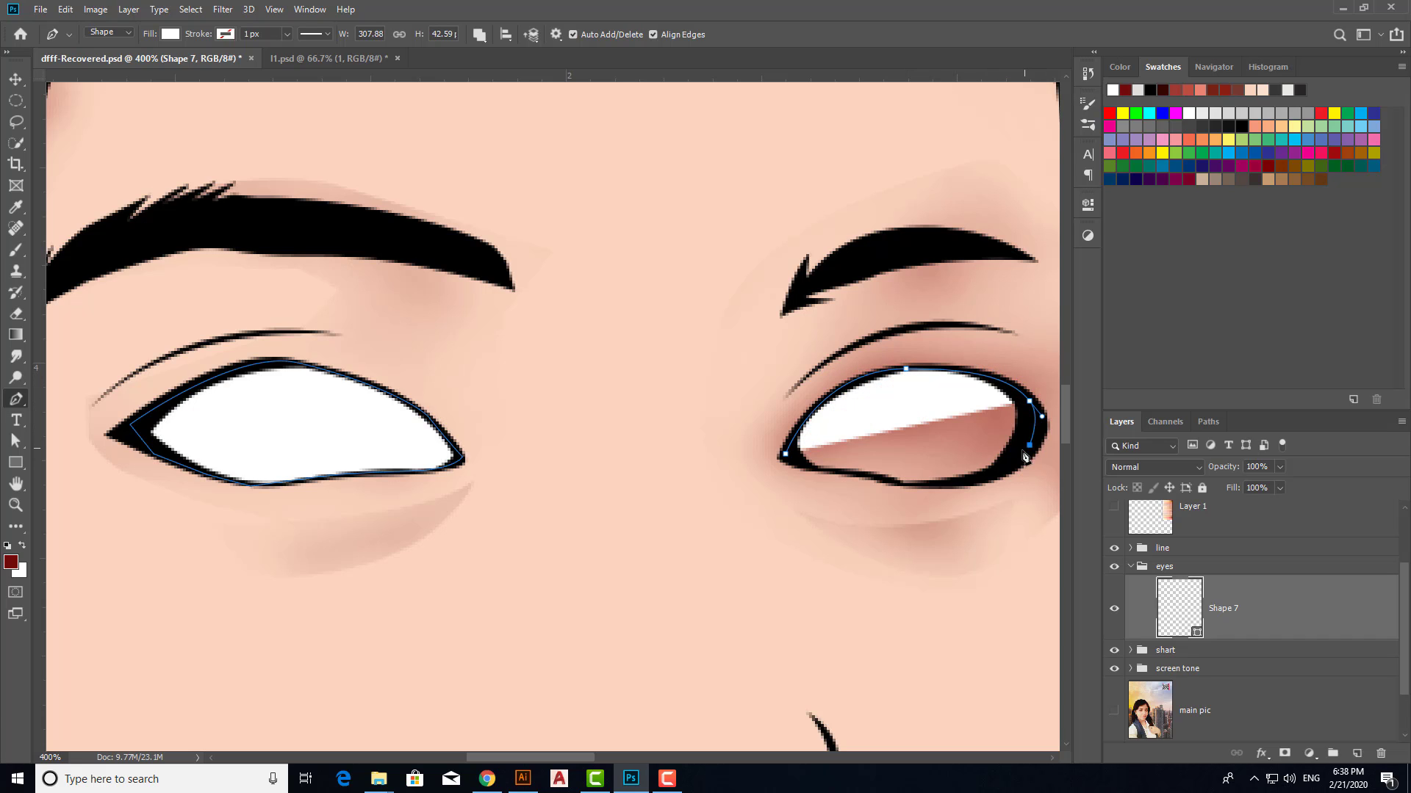
{"action": "left_click", "coordinate": [991, 475]}
{"action": "left_click", "coordinate": [950, 483]}
{"action": "left_click", "coordinate": [889, 481]}
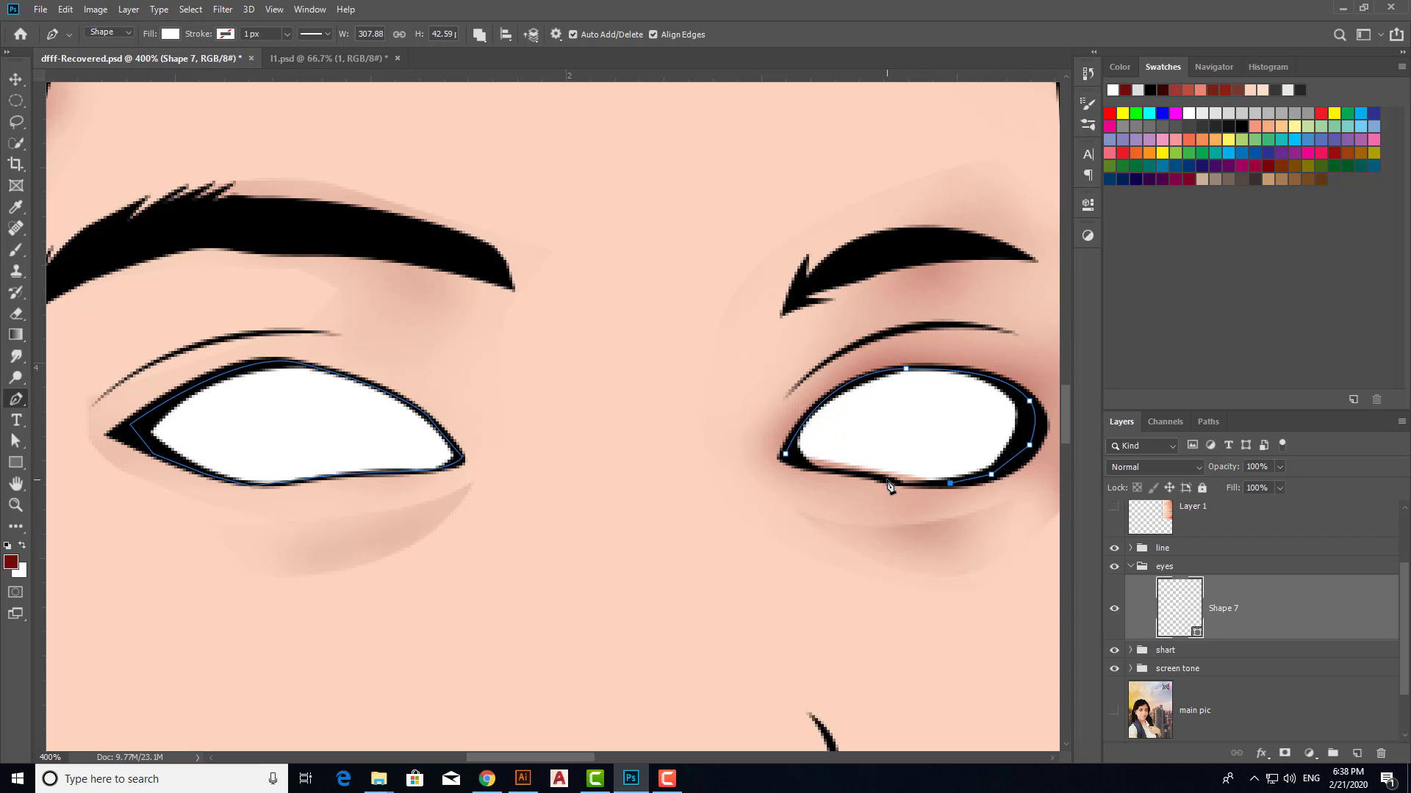
{"action": "left_click", "coordinate": [860, 471]}
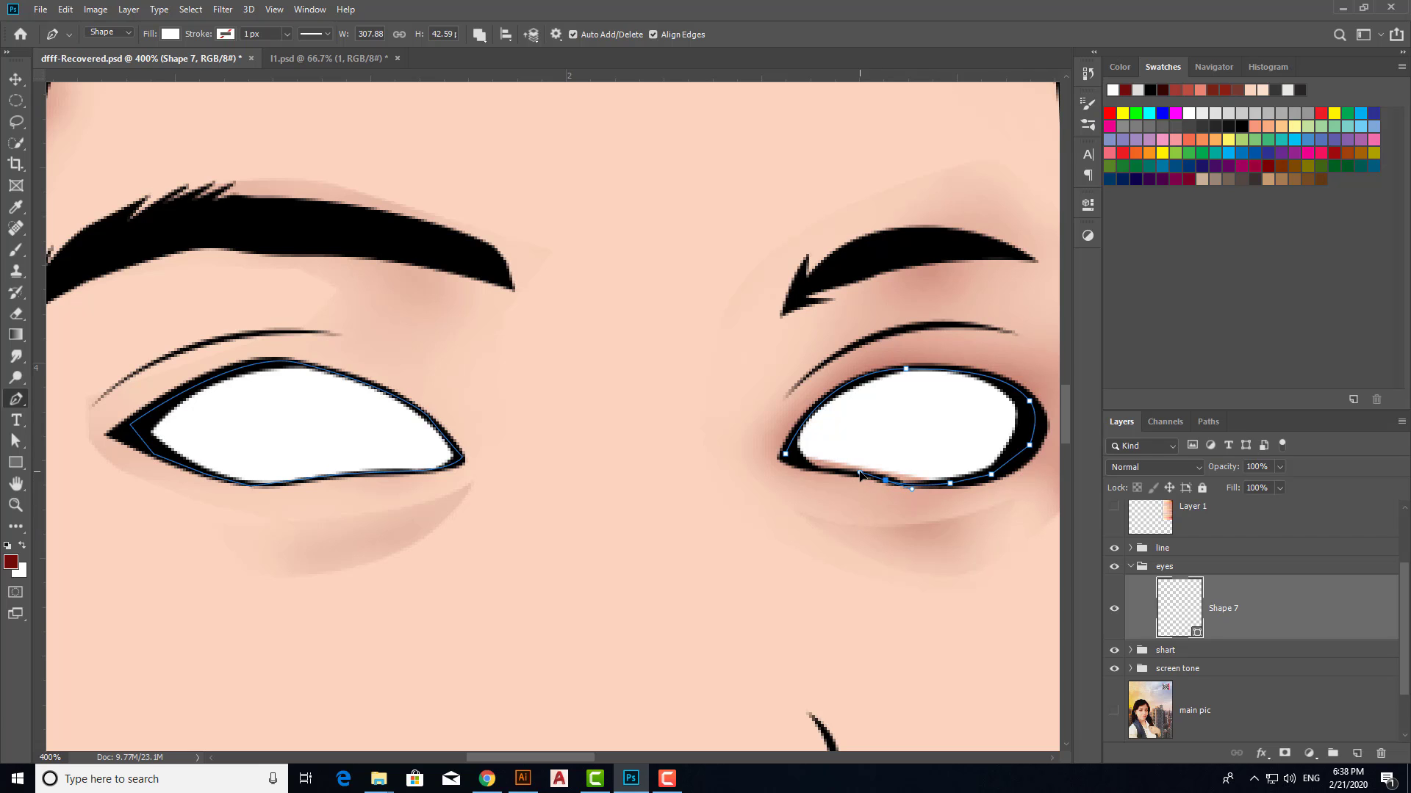
{"action": "left_click", "coordinate": [809, 468]}
Fit the image to the screen, then zoom and pan back to both eyes.
{"action": "scroll", "coordinate": [918, 478], "scroll_direction": "down", "scroll_amount": 2}
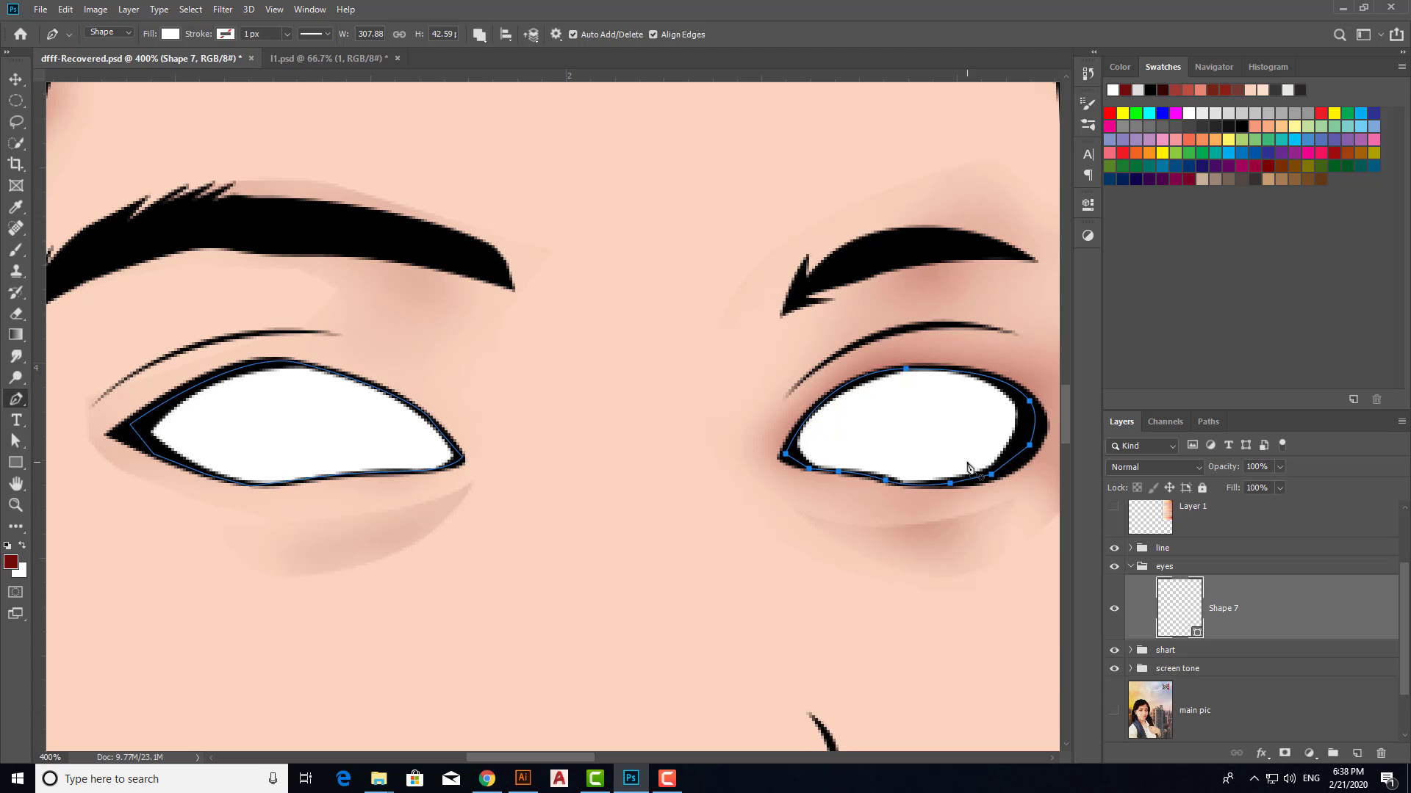
{"action": "key", "text": "ctrl+0"}
{"action": "scroll", "coordinate": [967, 468], "scroll_direction": "up", "scroll_amount": 2}
{"action": "scroll", "coordinate": [967, 469], "scroll_direction": "up", "scroll_amount": 3}
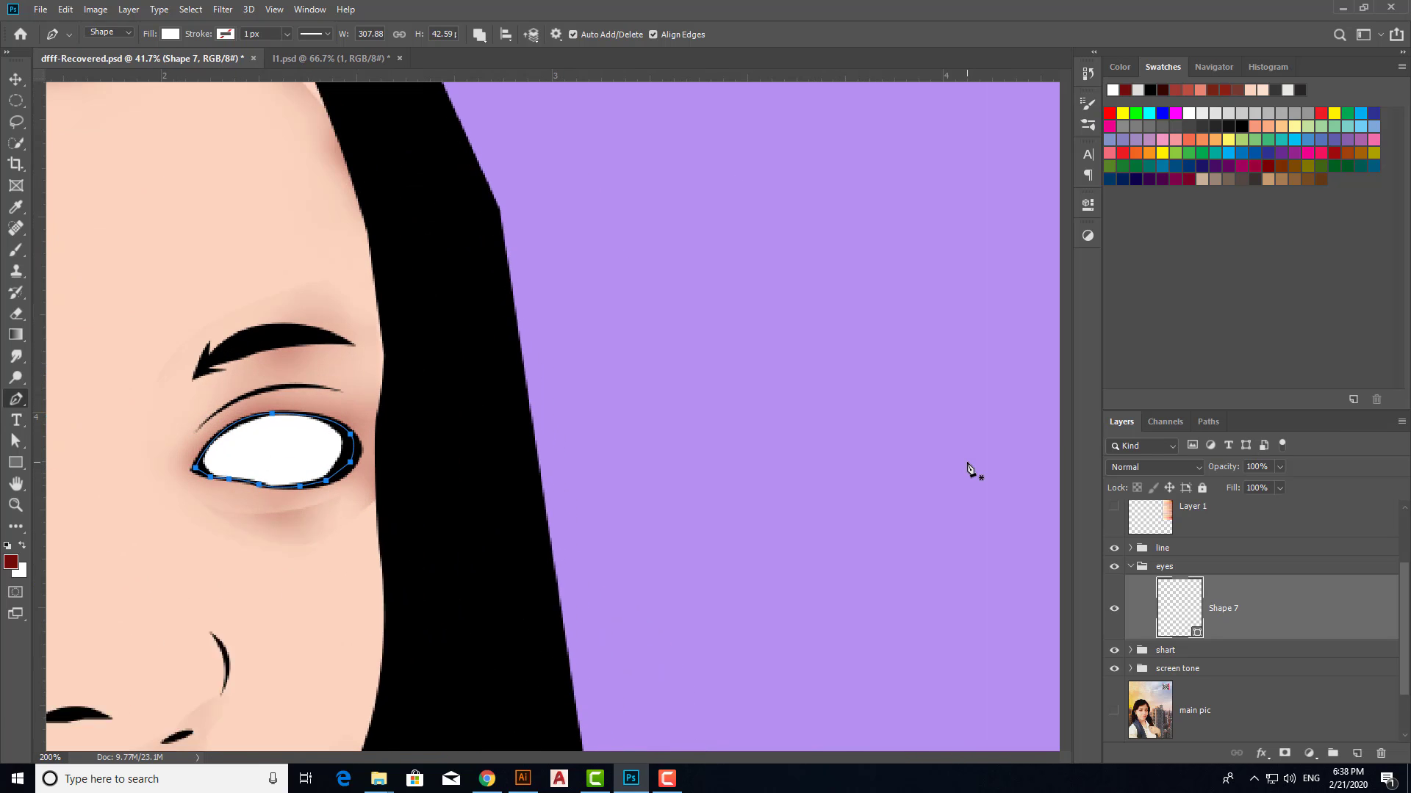
{"action": "scroll", "coordinate": [967, 469], "scroll_direction": "up", "scroll_amount": 1}
{"action": "left_click_drag", "start_coordinate": [182, 268], "coordinate": [717, 235]}
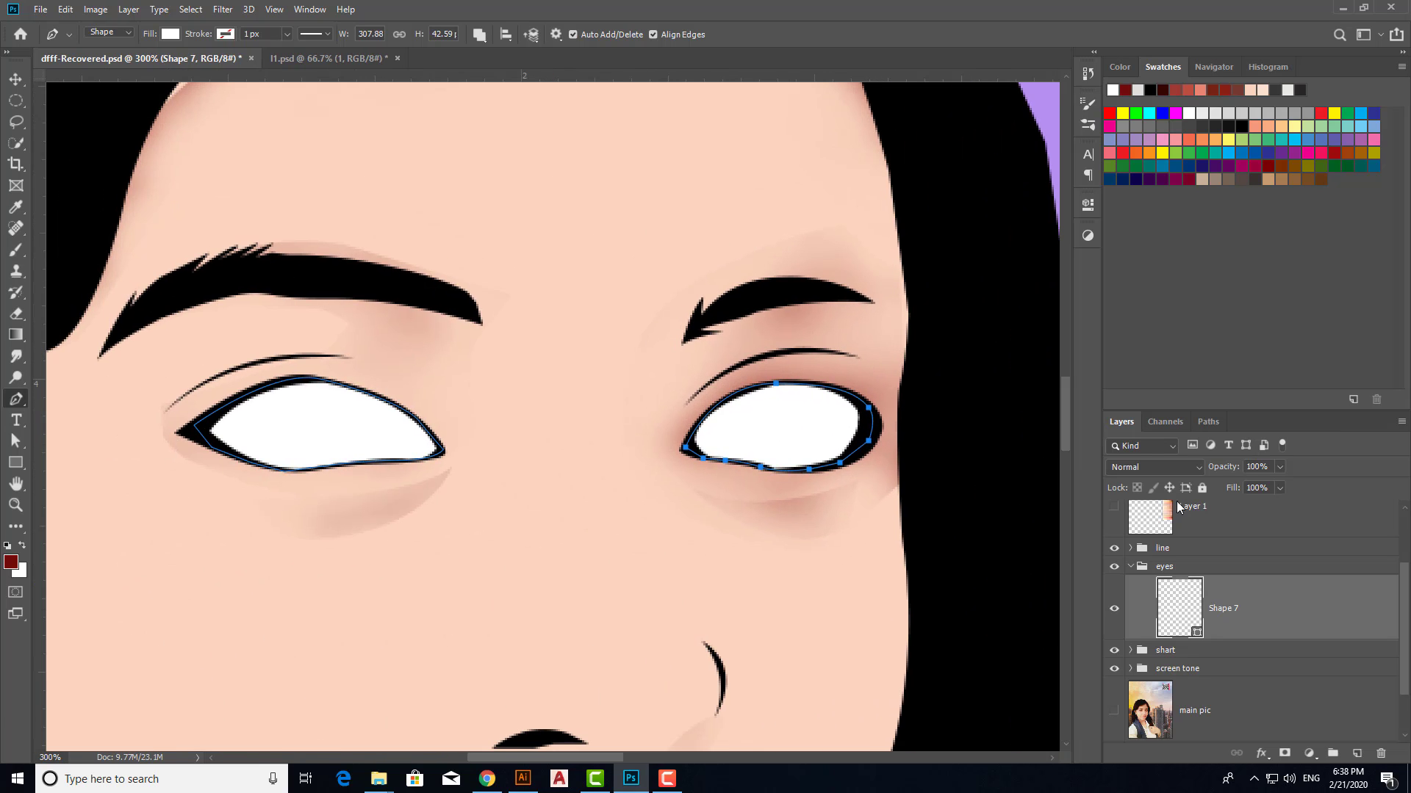
Add a new layer in the eyes group, show the photo, and zoom closer.
{"action": "left_click", "coordinate": [1357, 753]}
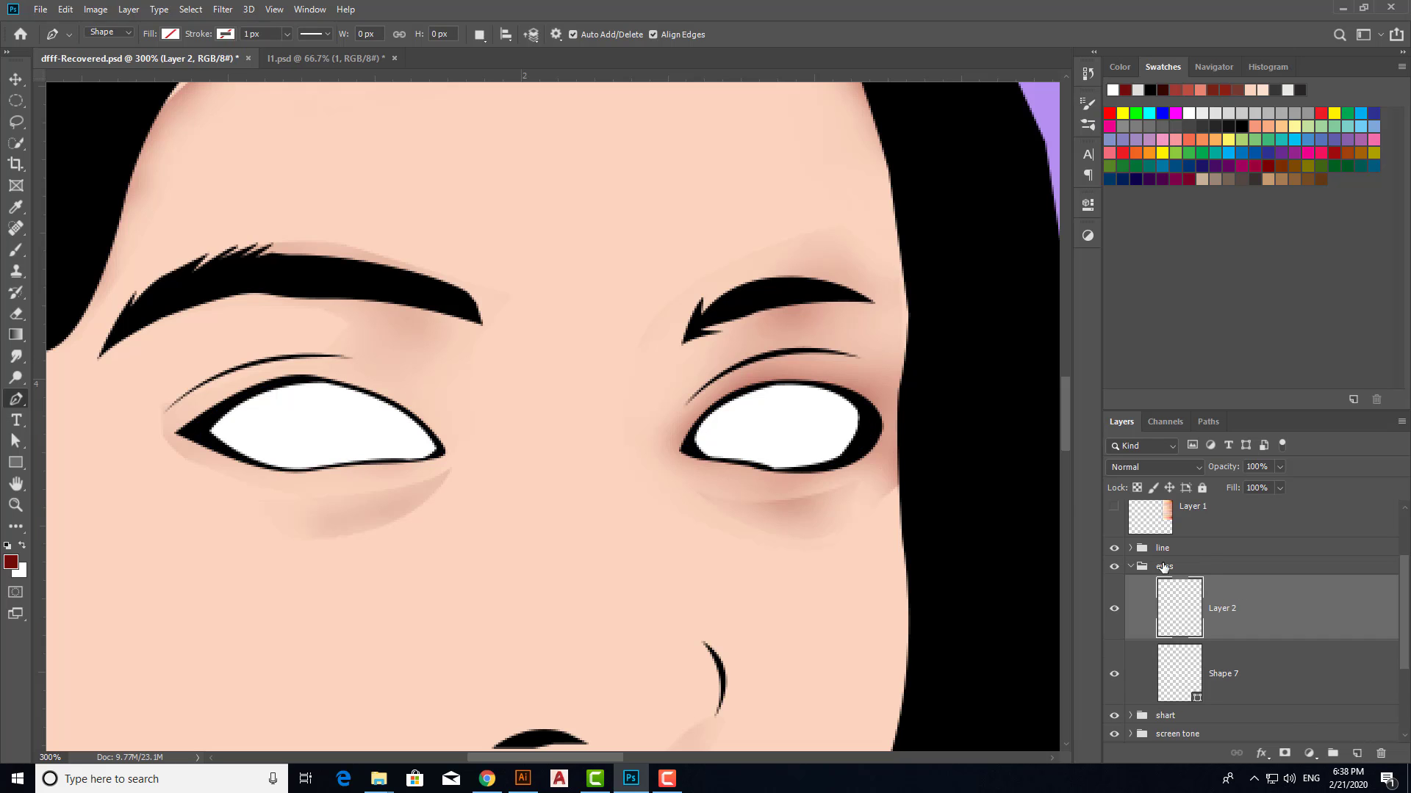
{"action": "scroll", "coordinate": [1140, 528], "scroll_direction": "up", "scroll_amount": 1}
{"action": "left_click", "coordinate": [1113, 534]}
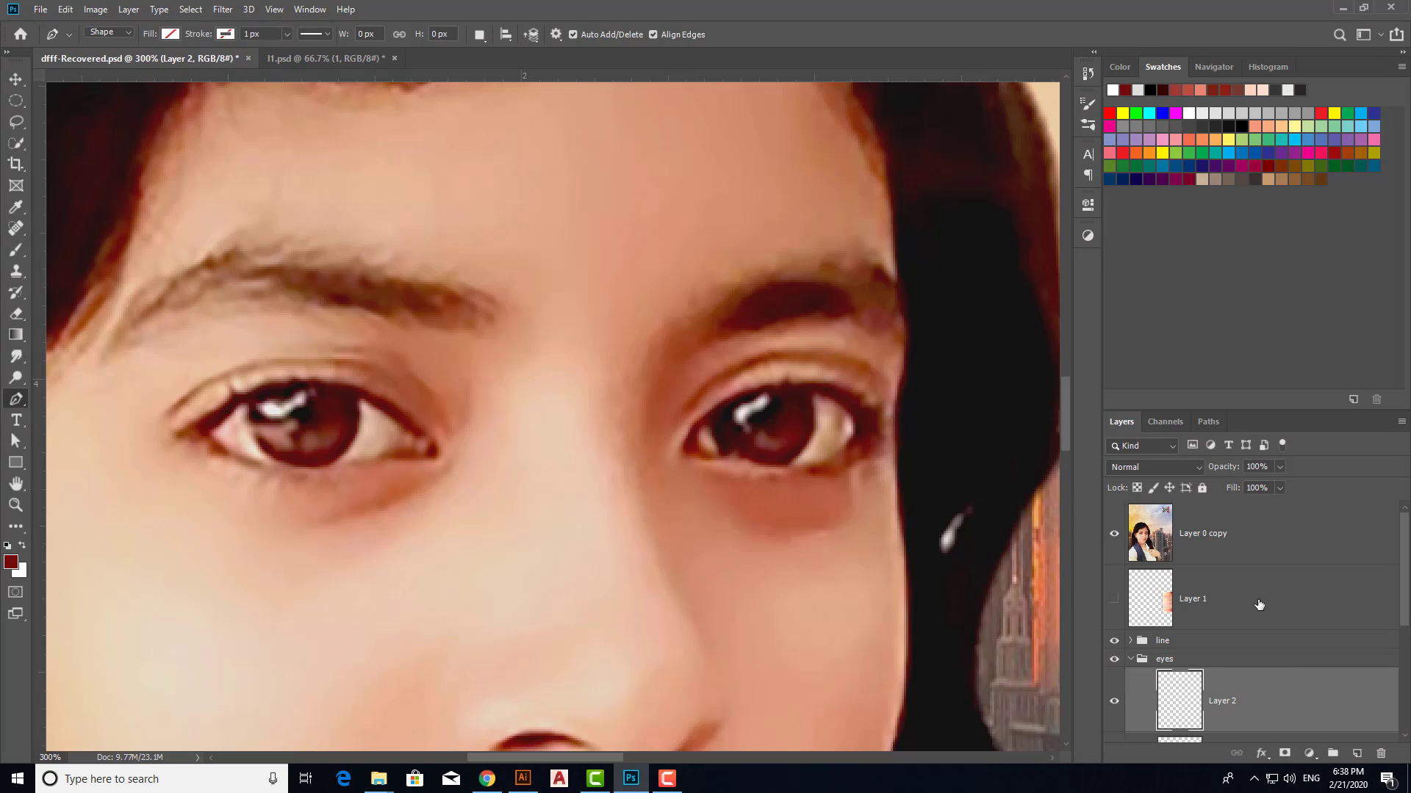
{"action": "scroll", "coordinate": [1246, 609], "scroll_direction": "down", "scroll_amount": 1}
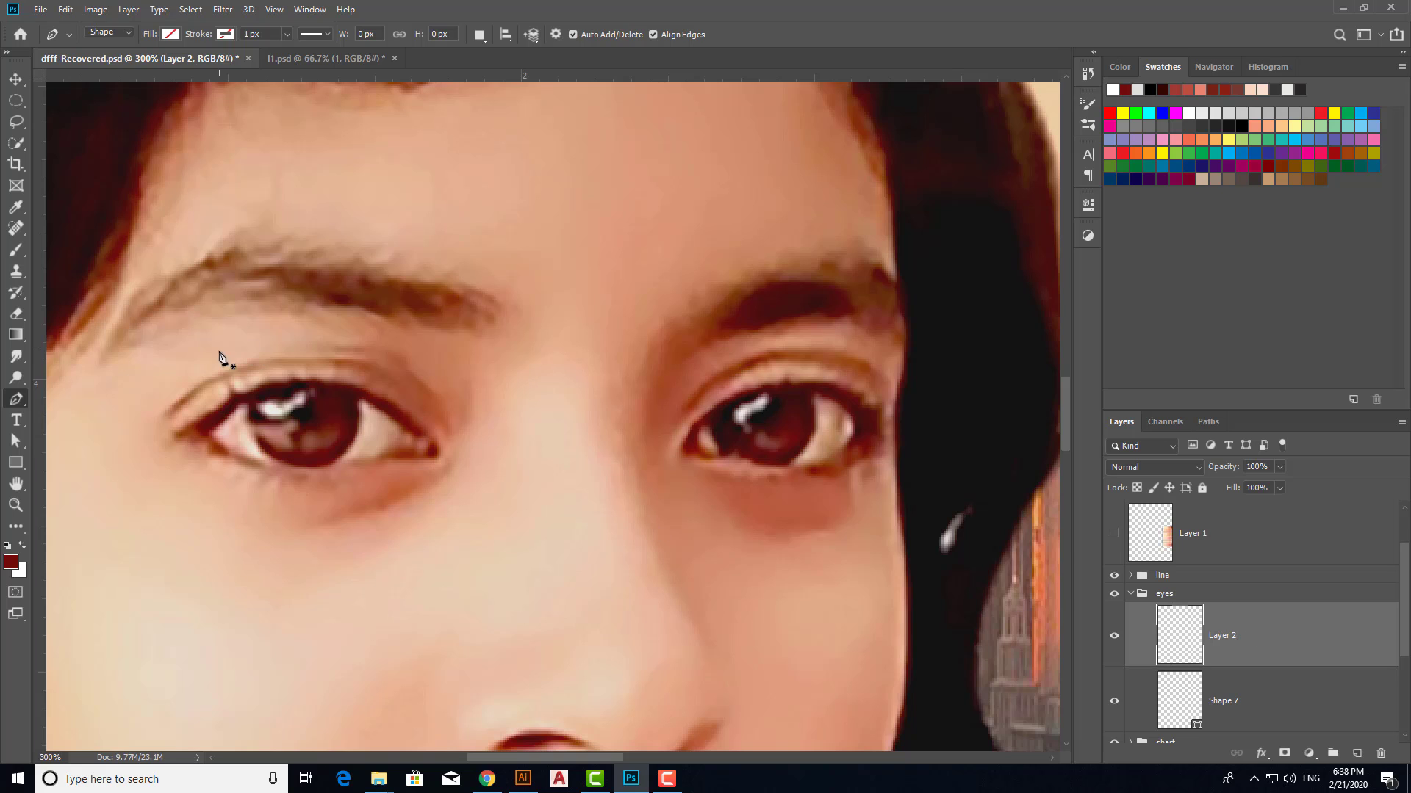
{"action": "key", "text": "ctrl+plus"}
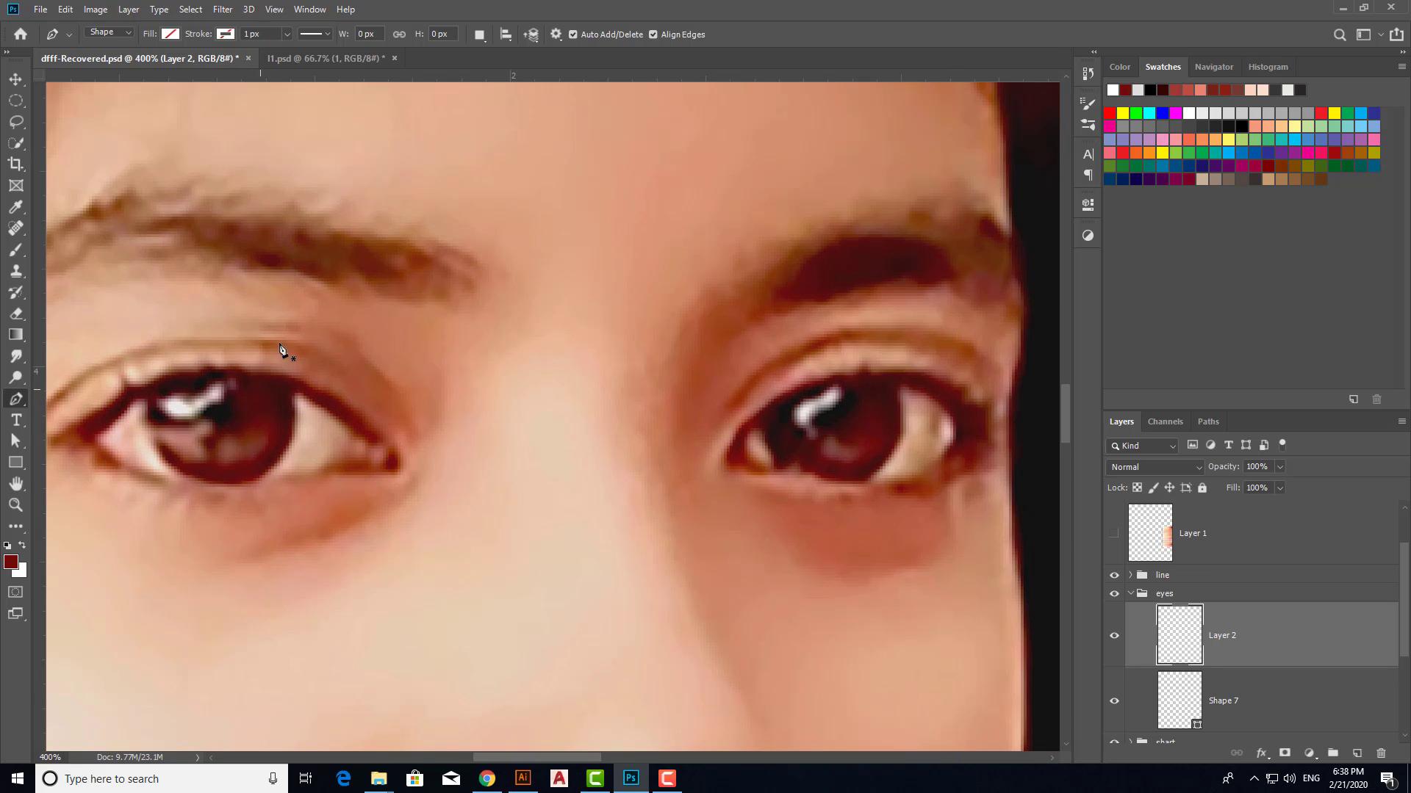
Trace a closed outline around the left eye's iris, then hide the photo.
{"action": "left_click", "coordinate": [156, 376]}
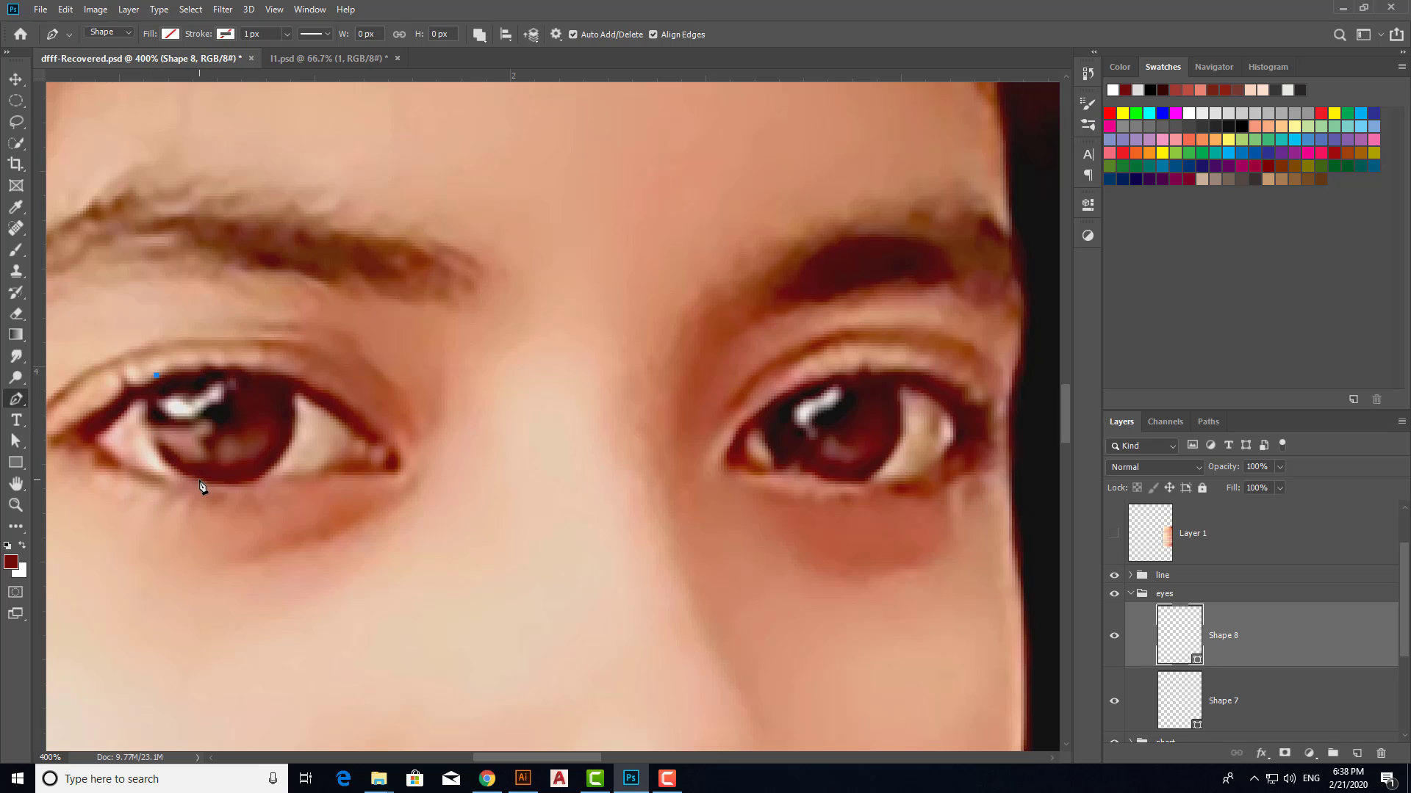
{"action": "left_click_drag", "start_coordinate": [218, 484], "coordinate": [320, 490]}
{"action": "left_click_drag", "start_coordinate": [280, 369], "coordinate": [261, 364]}
{"action": "left_click_drag", "start_coordinate": [156, 378], "coordinate": [153, 386]}
{"action": "scroll", "coordinate": [1117, 565], "scroll_direction": "up", "scroll_amount": 1}
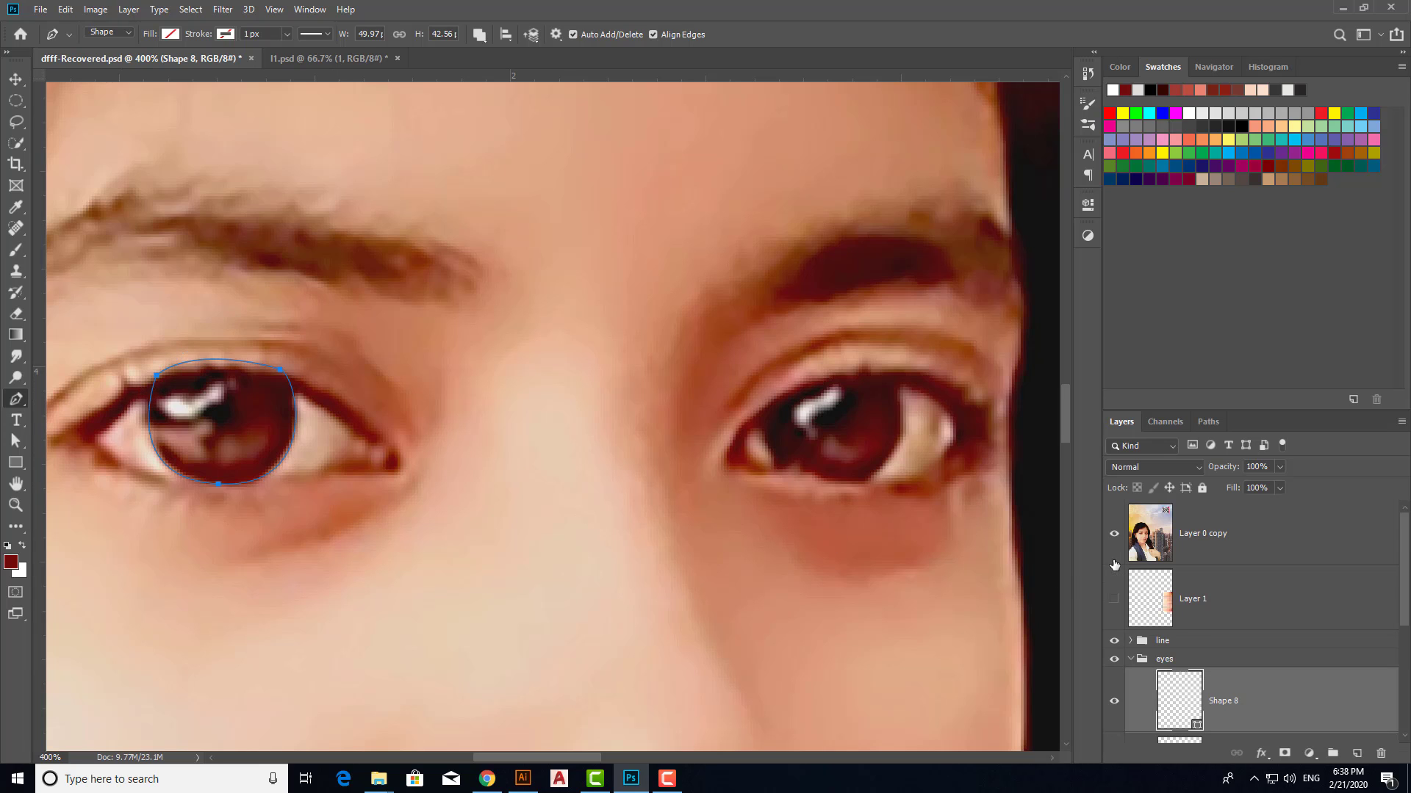
{"action": "left_click", "coordinate": [1114, 537]}
Fill the iris shape with a dark red taken from the photo's iris.
{"action": "left_click", "coordinate": [1113, 537]}
{"action": "left_click", "coordinate": [169, 35]}
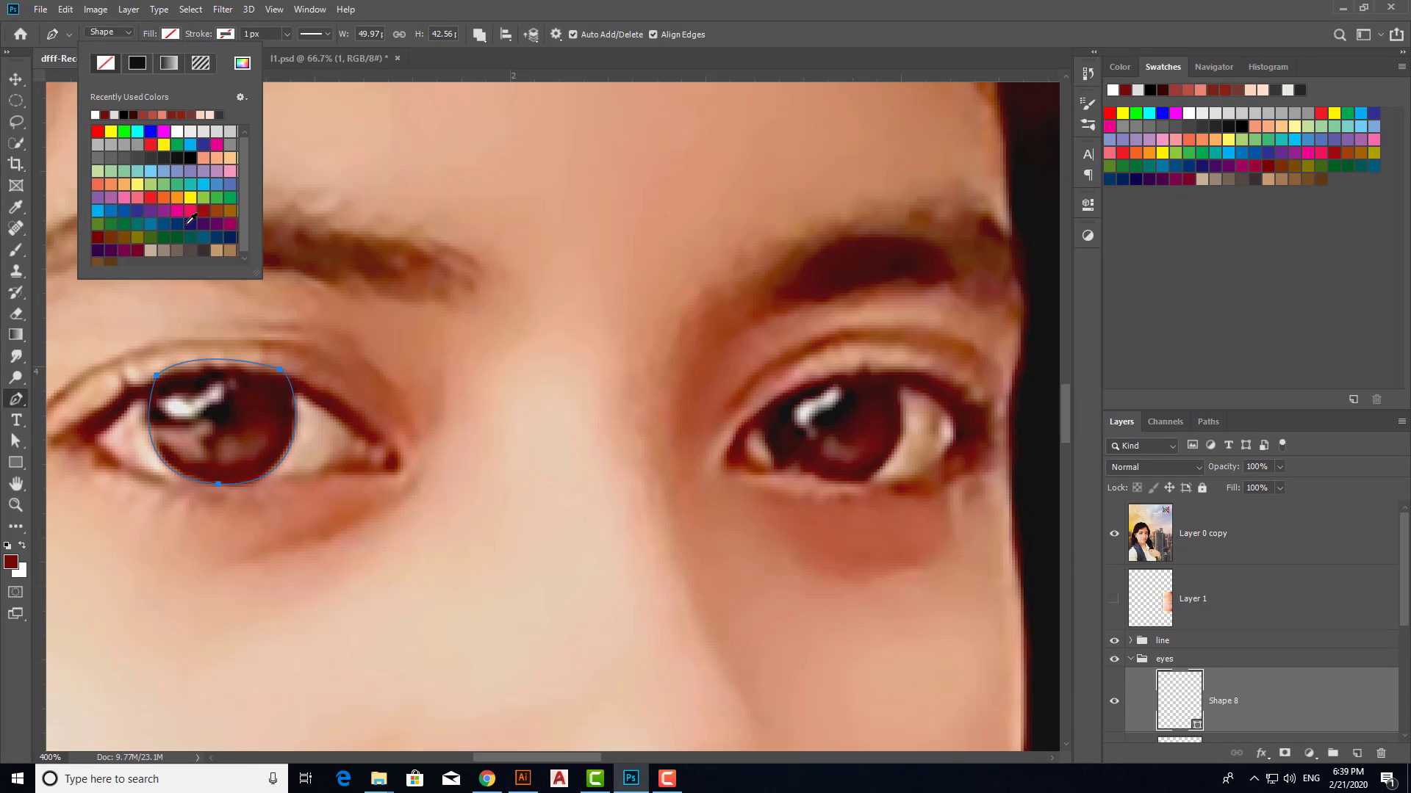
{"action": "left_click", "coordinate": [242, 63]}
{"action": "left_click", "coordinate": [262, 405]}
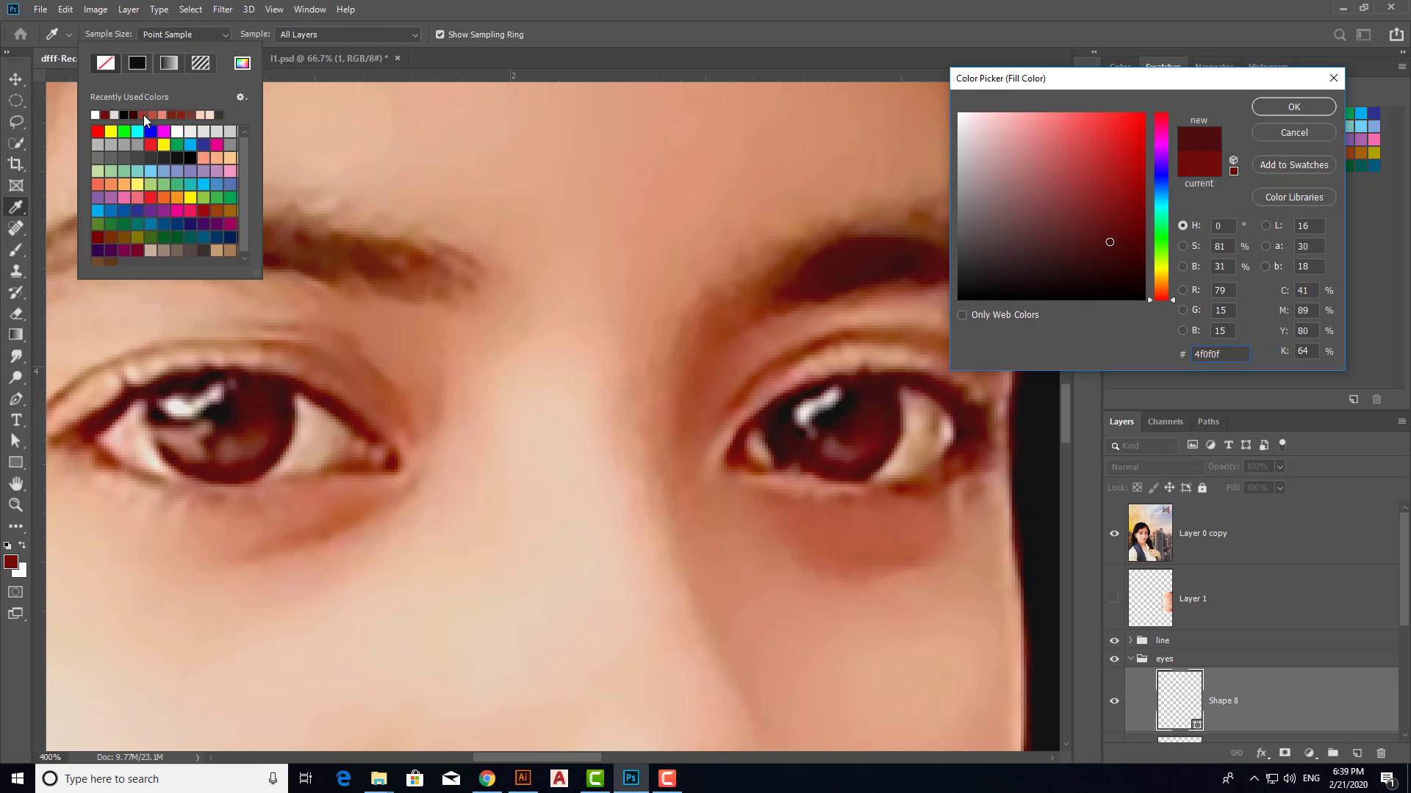
{"action": "left_click", "coordinate": [1294, 133]}
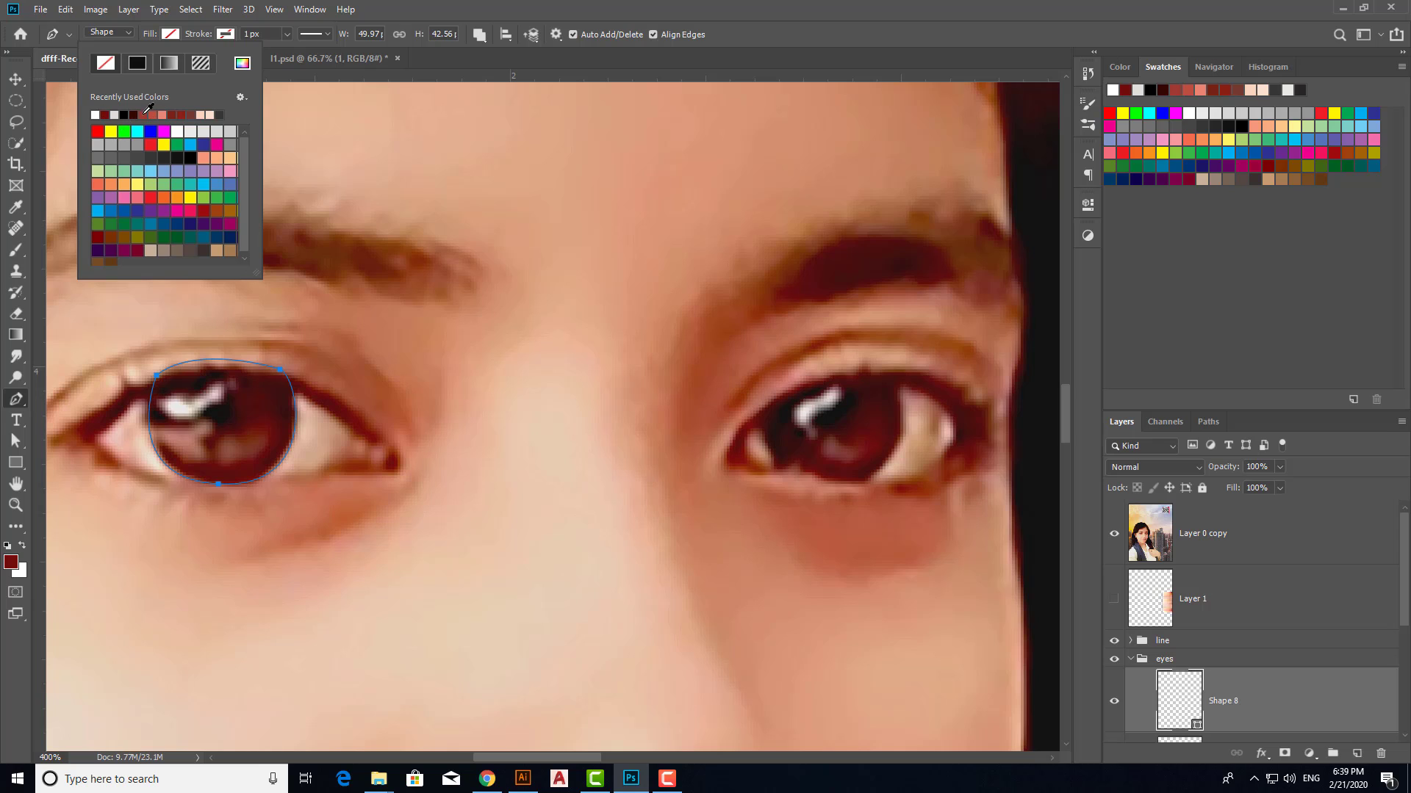
{"action": "left_click", "coordinate": [107, 116]}
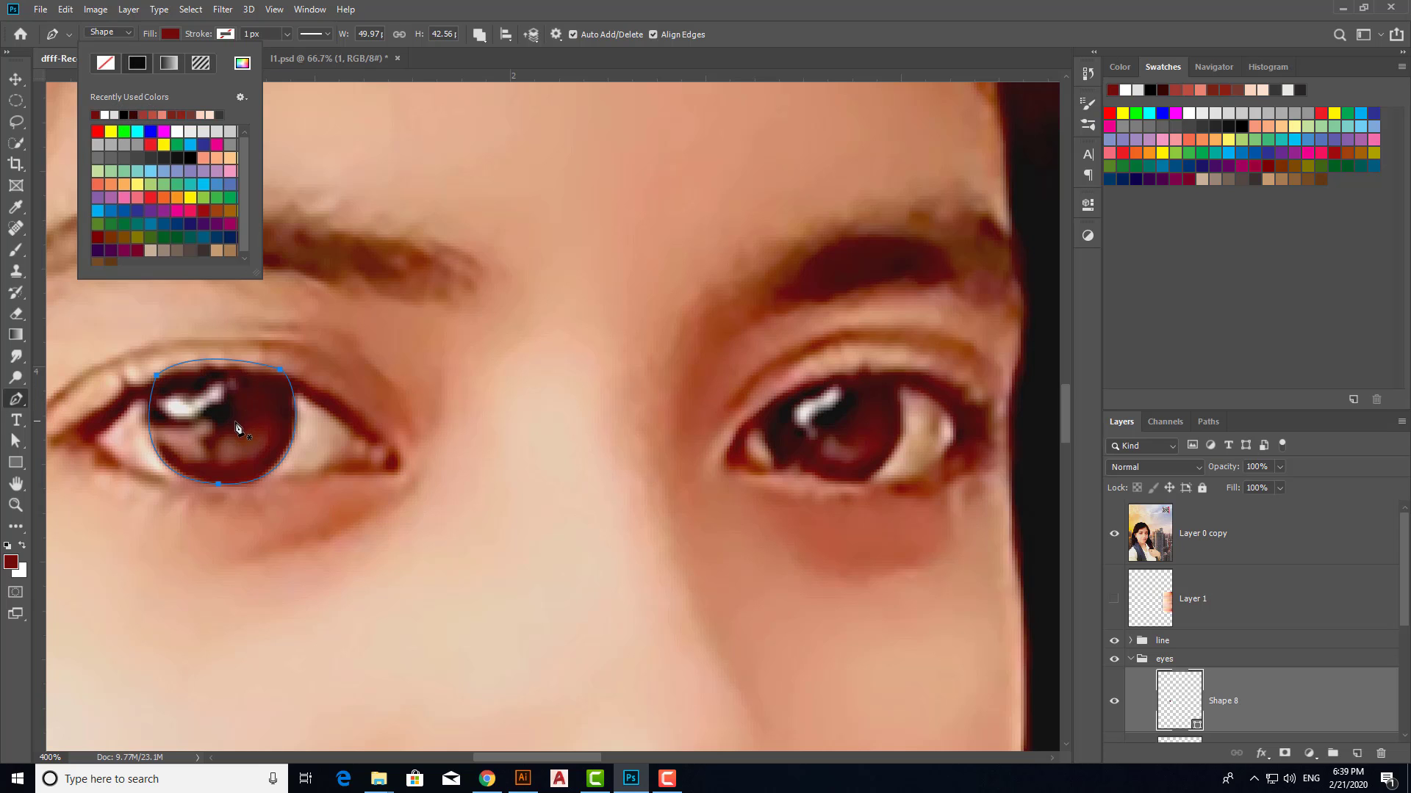
Compare against the photo and change the iris fill to very dark brown.
{"action": "left_click", "coordinate": [1113, 537]}
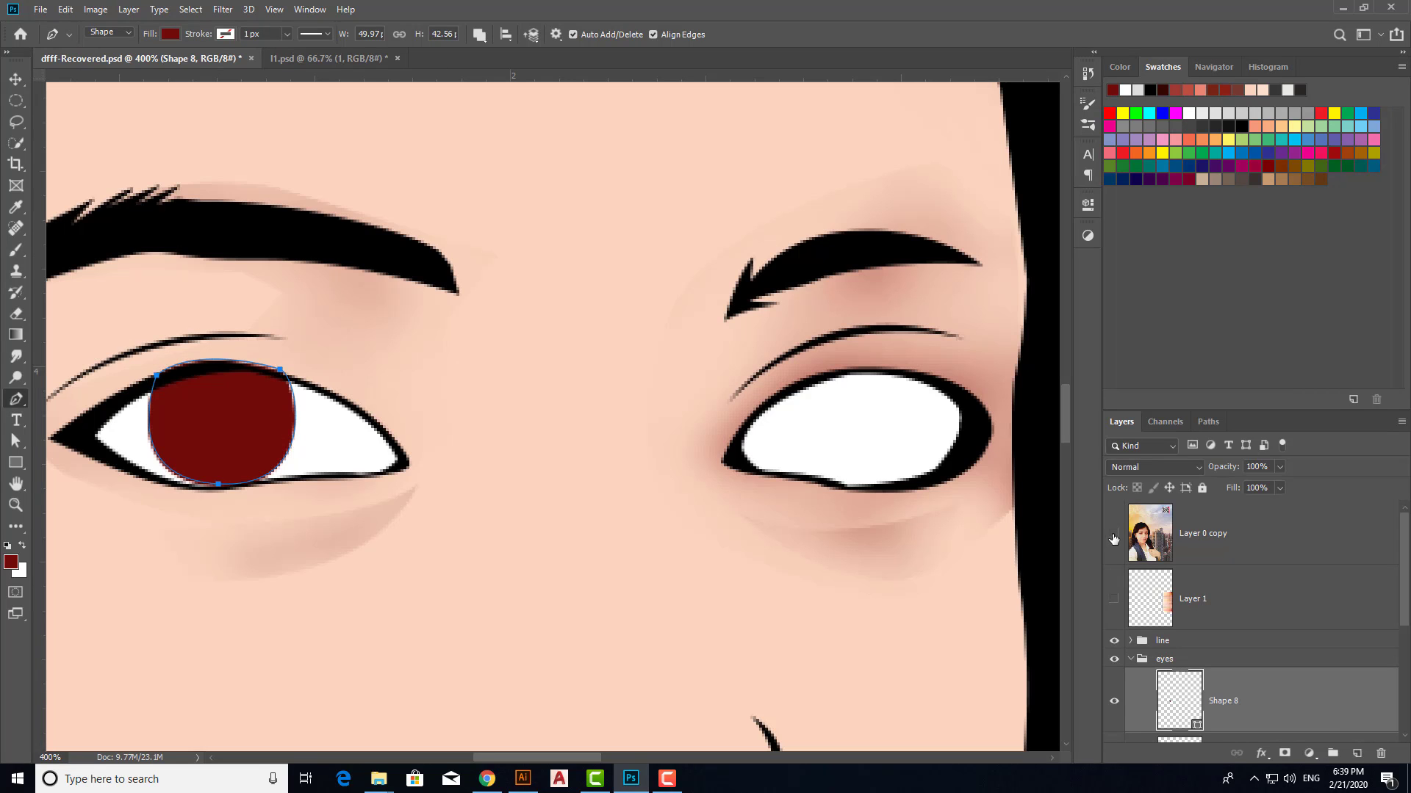
{"action": "left_click", "coordinate": [1113, 536]}
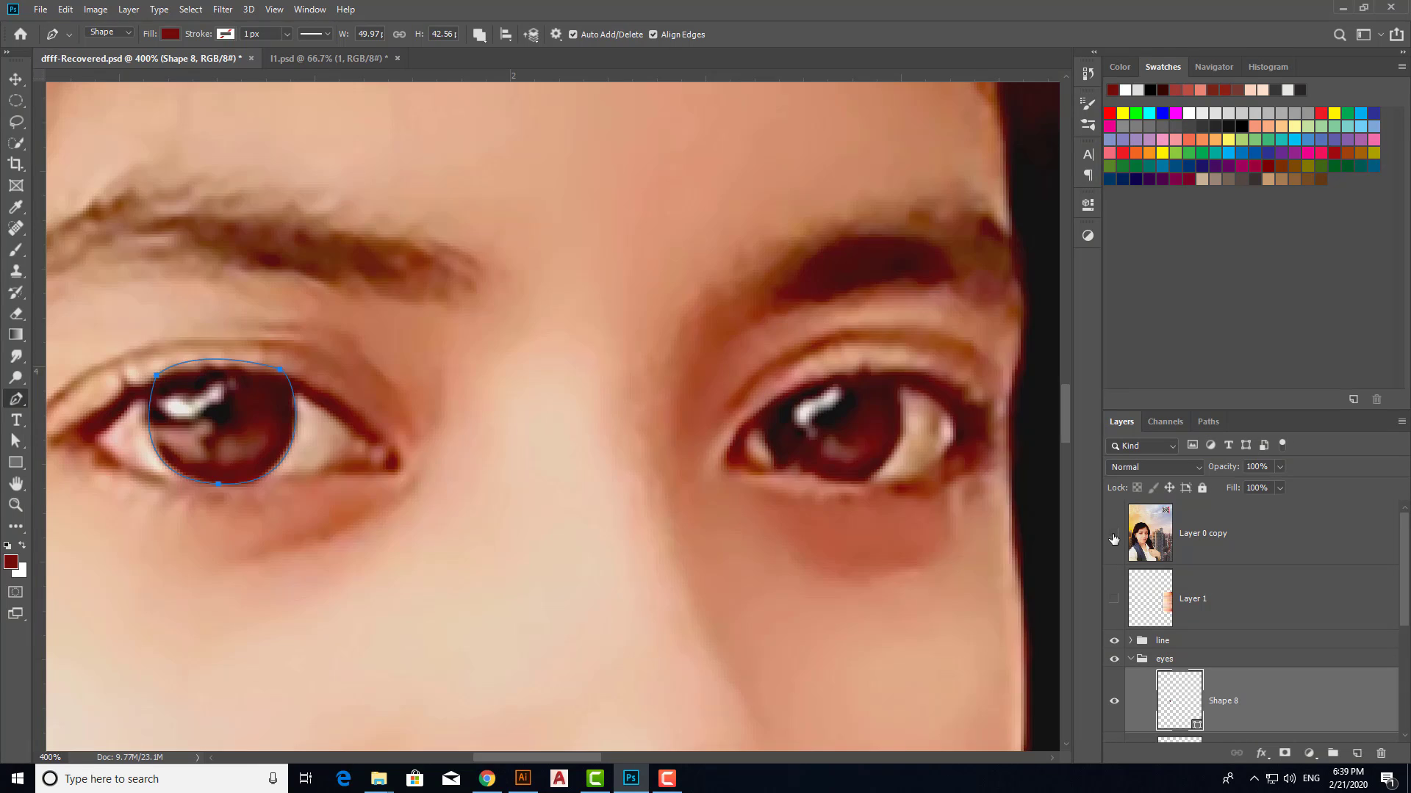
{"action": "key", "text": "i"}
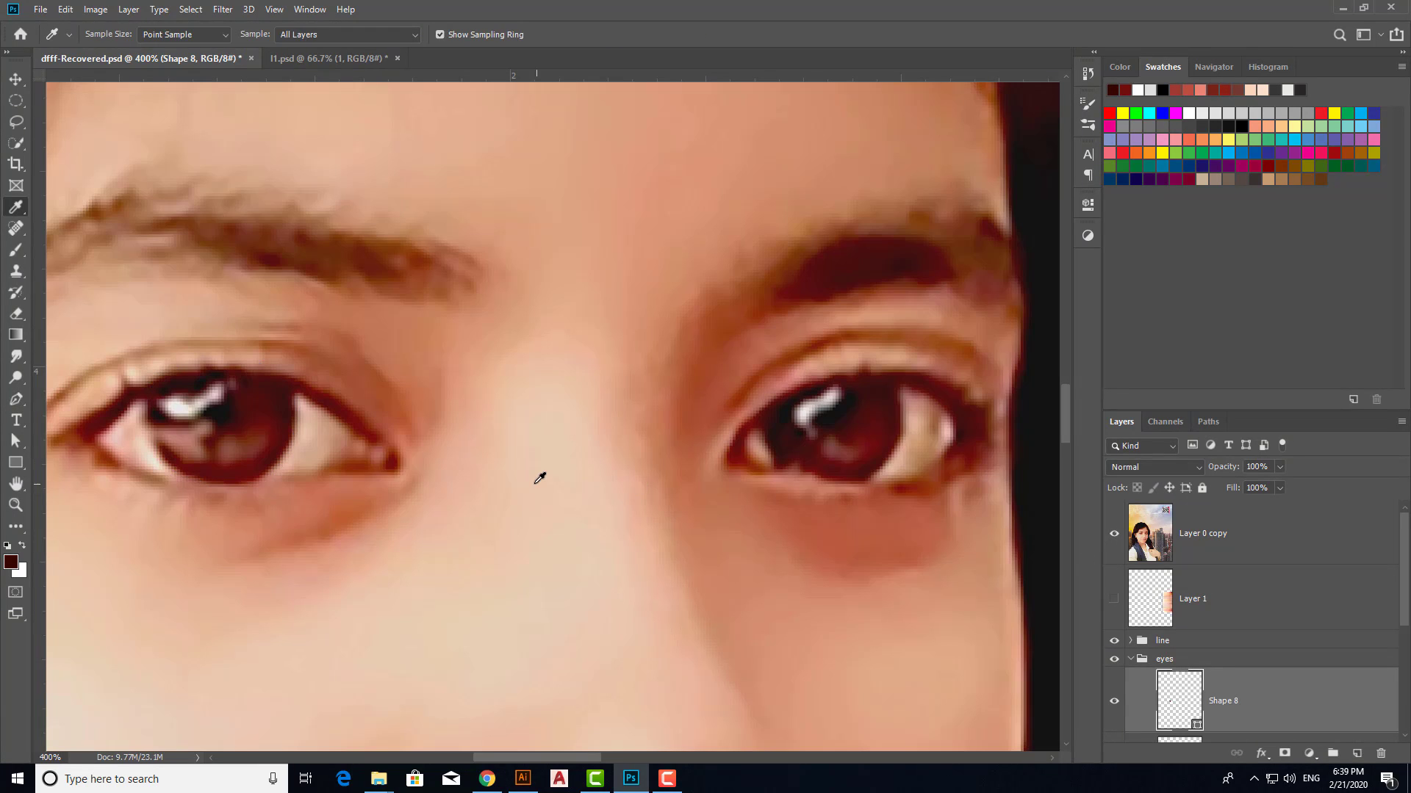
{"action": "left_click", "coordinate": [1114, 534]}
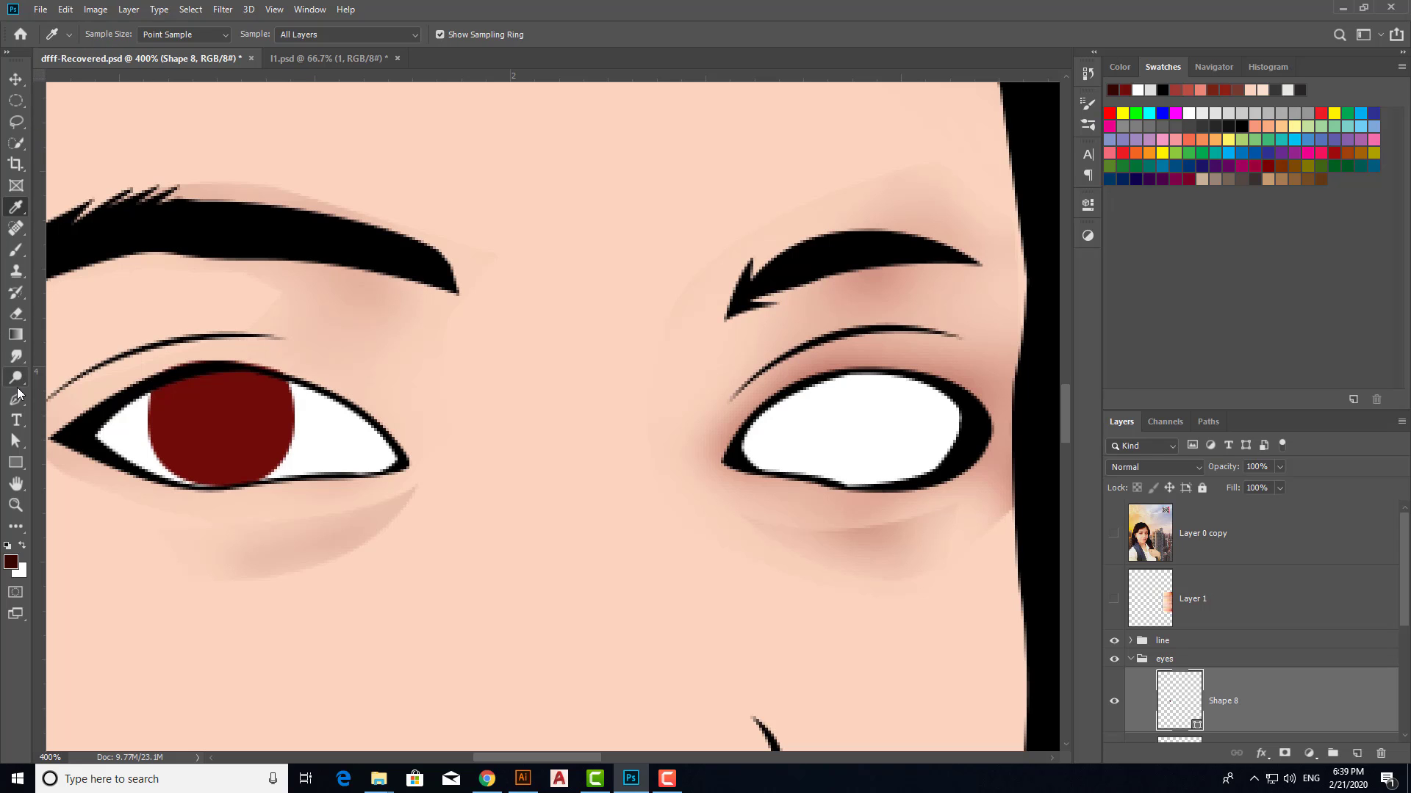
{"action": "left_click", "coordinate": [16, 396]}
{"action": "left_click", "coordinate": [170, 34]}
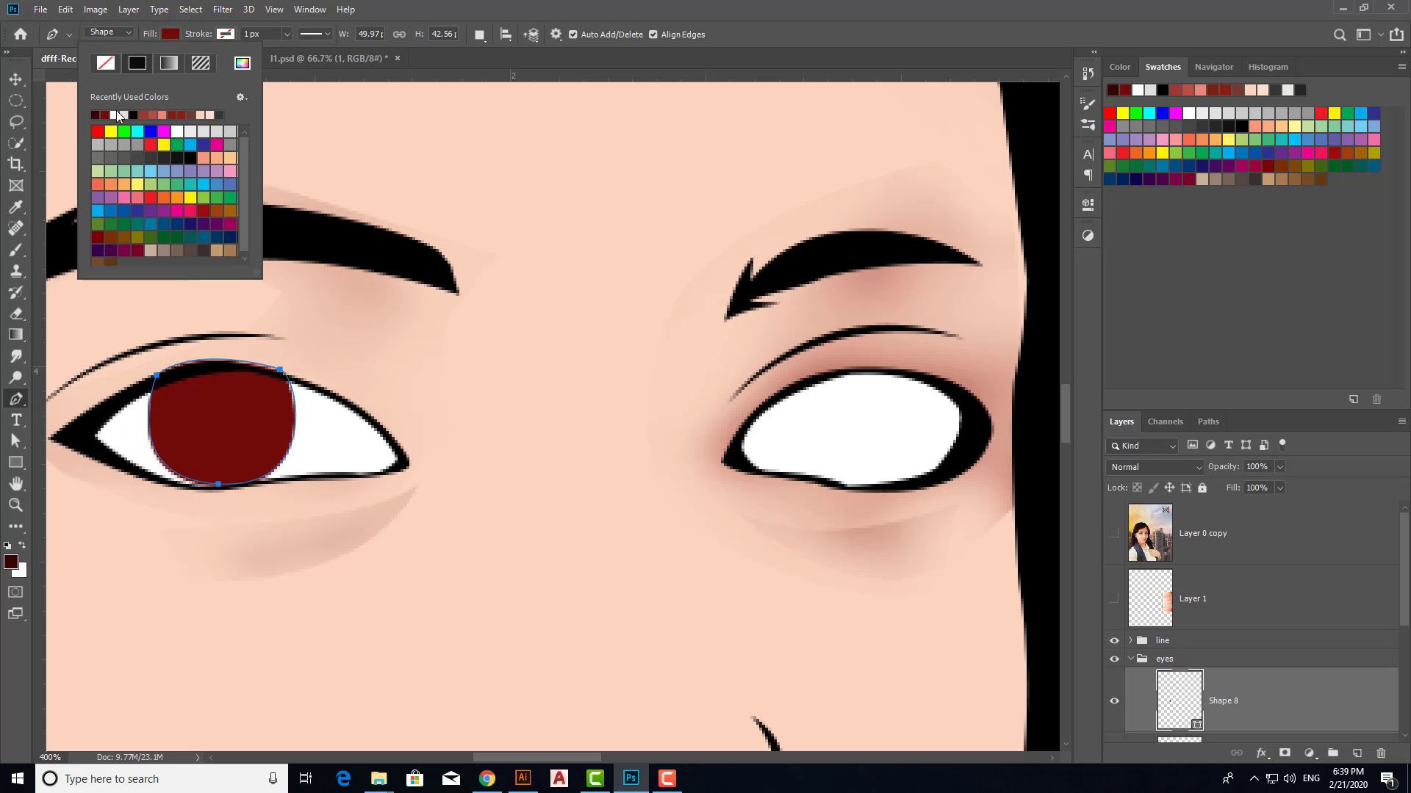
{"action": "left_click", "coordinate": [99, 115]}
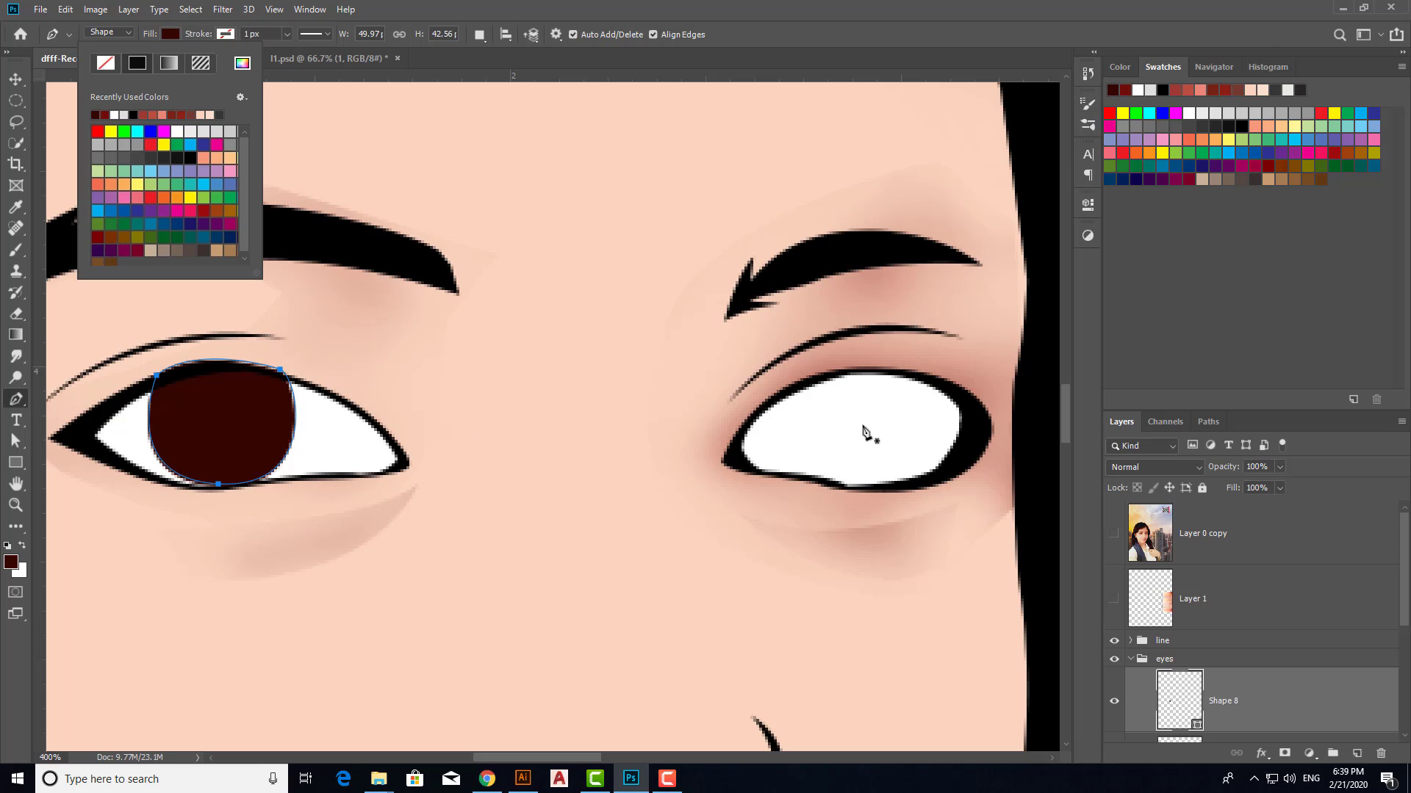
{"action": "left_click", "coordinate": [481, 34]}
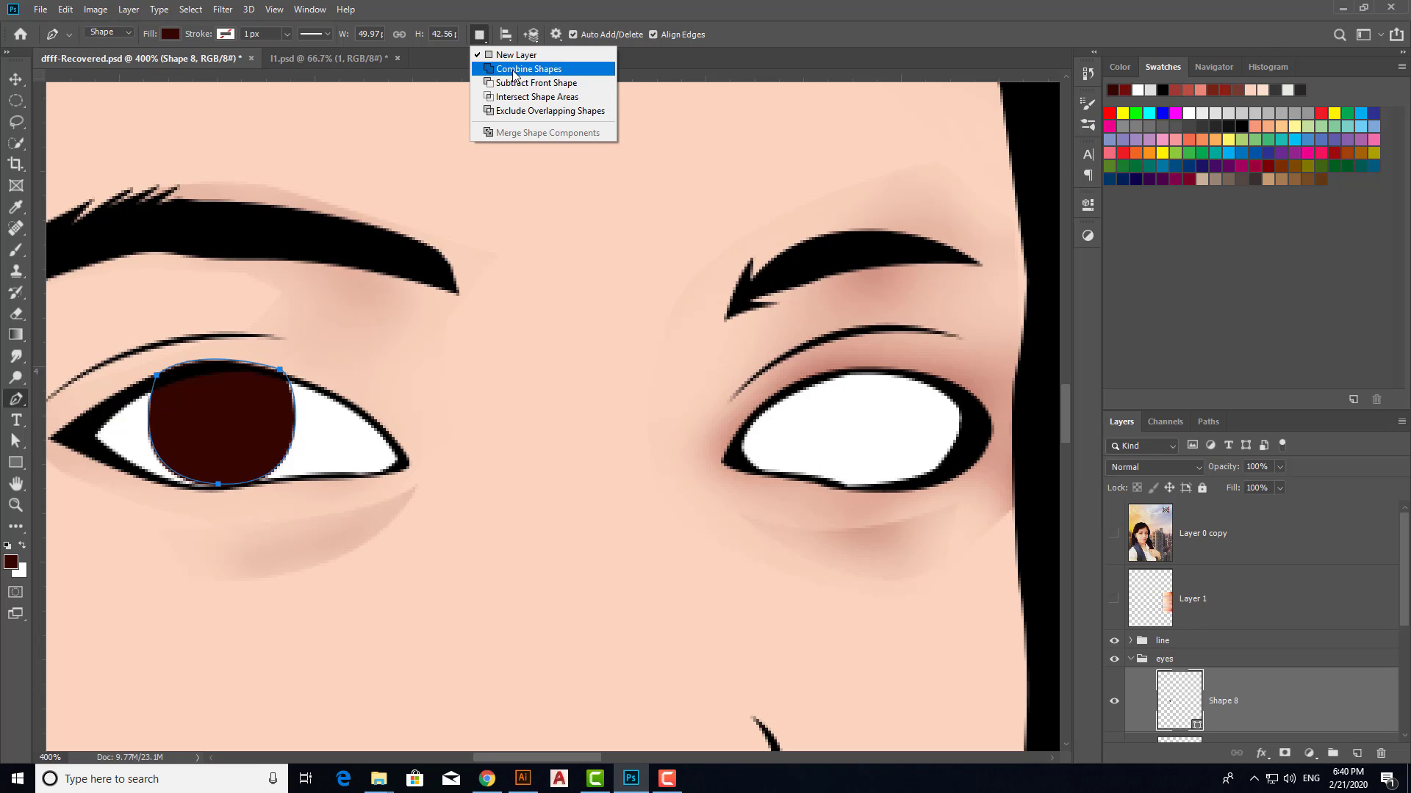
Trace the right iris into the same dark shape with Combine Shapes.
{"action": "left_click", "coordinate": [551, 71]}
{"action": "left_click", "coordinate": [1115, 535]}
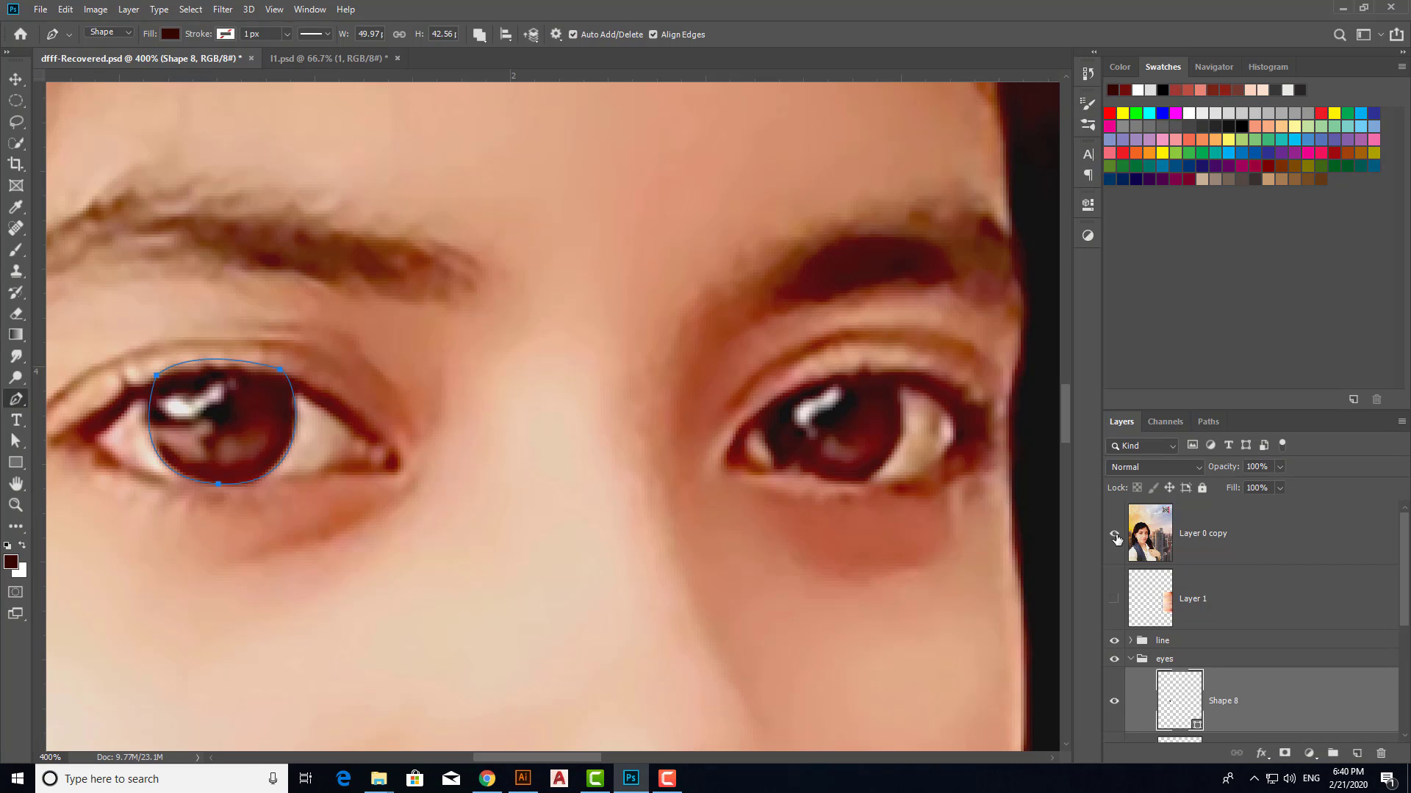
{"action": "left_click", "coordinate": [783, 396]}
{"action": "mouse_move", "coordinate": [803, 479]}
{"action": "left_mouse_down"}
{"action": "mouse_move", "coordinate": [863, 502]}
{"action": "mouse_move", "coordinate": [907, 434]}
{"action": "left_mouse_up"}
{"action": "mouse_move", "coordinate": [865, 374]}
{"action": "left_mouse_down"}
{"action": "mouse_move", "coordinate": [841, 373]}
{"action": "mouse_move", "coordinate": [770, 426]}
{"action": "left_mouse_up"}
Check both irises against the photo and add a new empty layer.
{"action": "left_click", "coordinate": [1114, 535]}
{"action": "left_click", "coordinate": [1114, 536]}
{"action": "left_click", "coordinate": [1114, 536]}
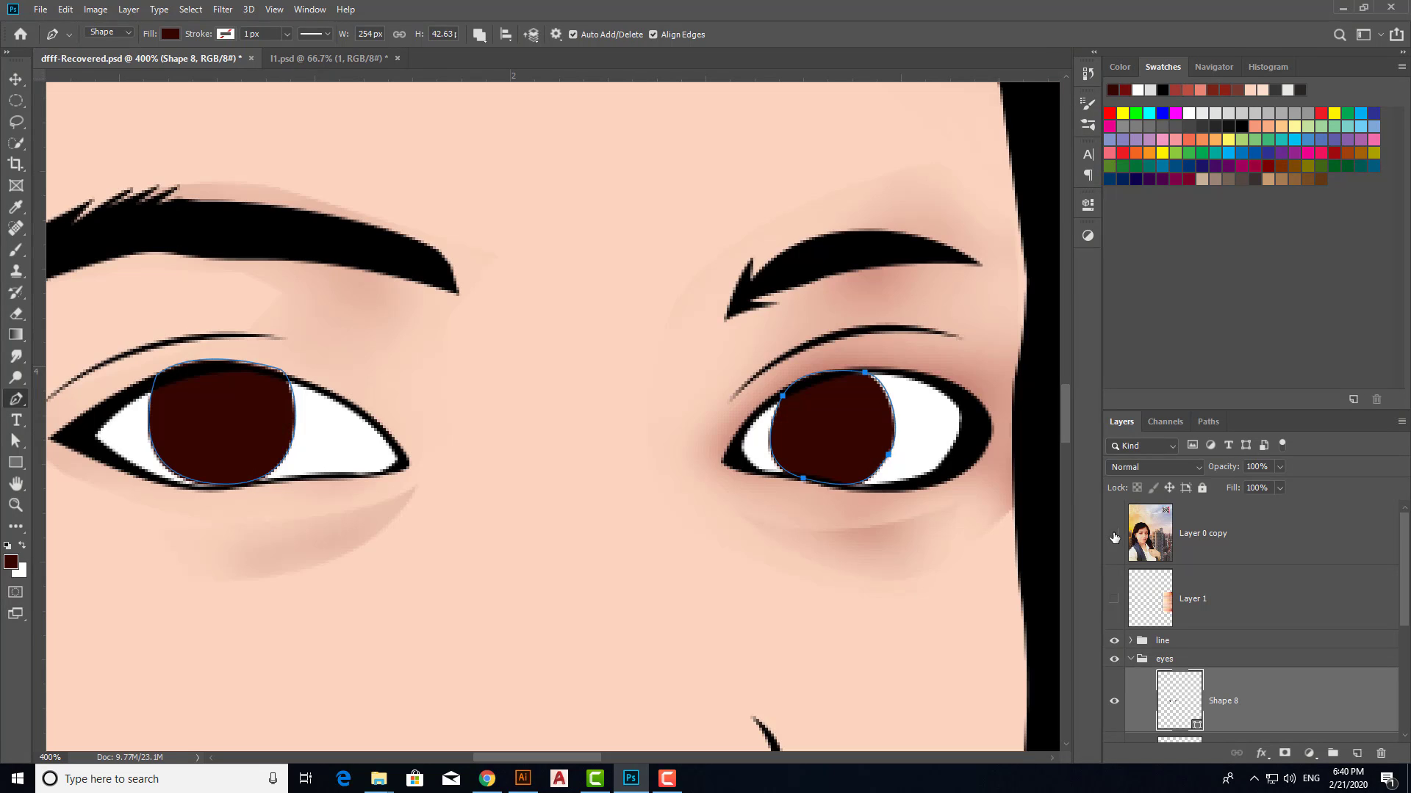
{"action": "left_click", "coordinate": [1113, 536]}
{"action": "left_click", "coordinate": [1357, 753]}
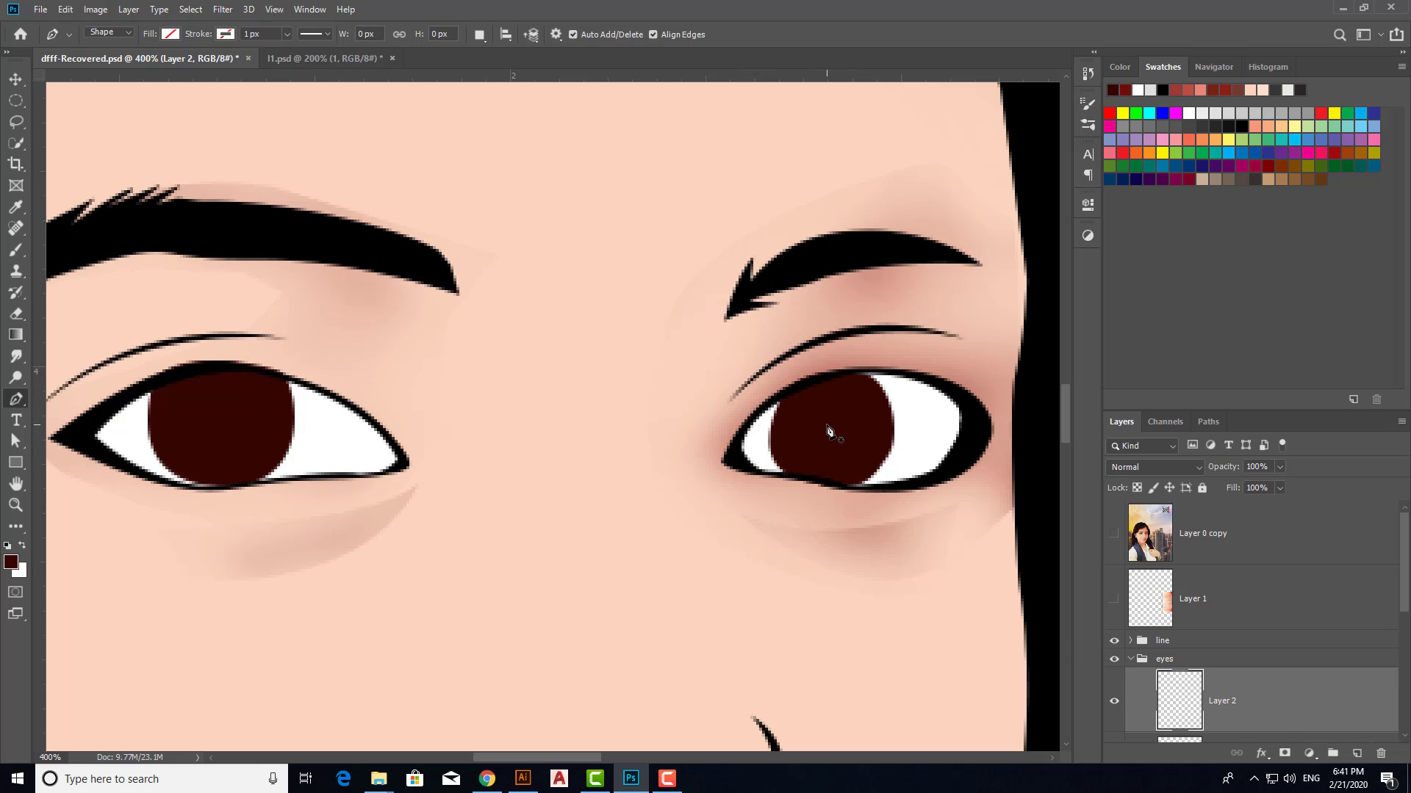
Trace small reflection outlines in the right and left irises over the photo.
{"action": "left_click", "coordinate": [1114, 534]}
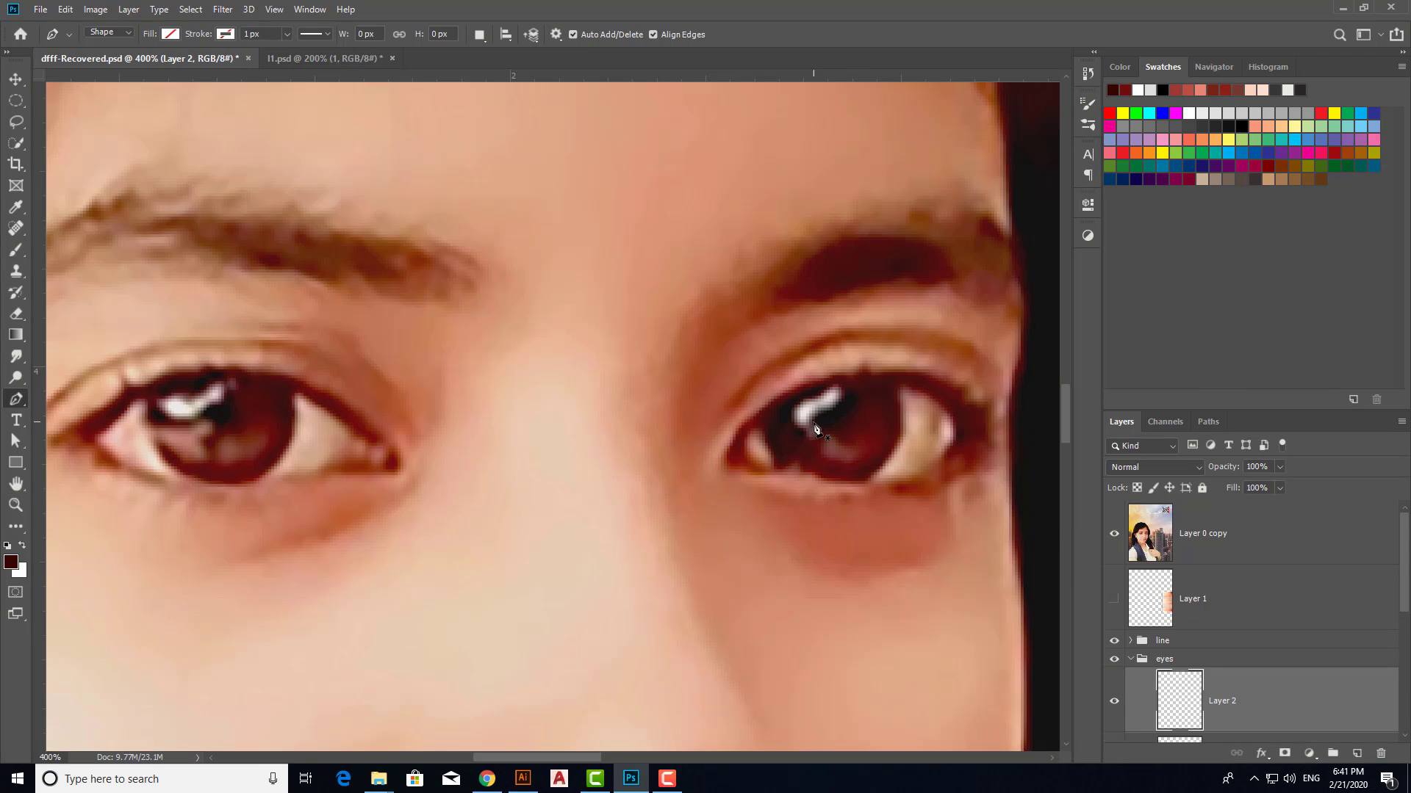
{"action": "left_click", "coordinate": [818, 429]}
{"action": "left_click", "coordinate": [852, 411]}
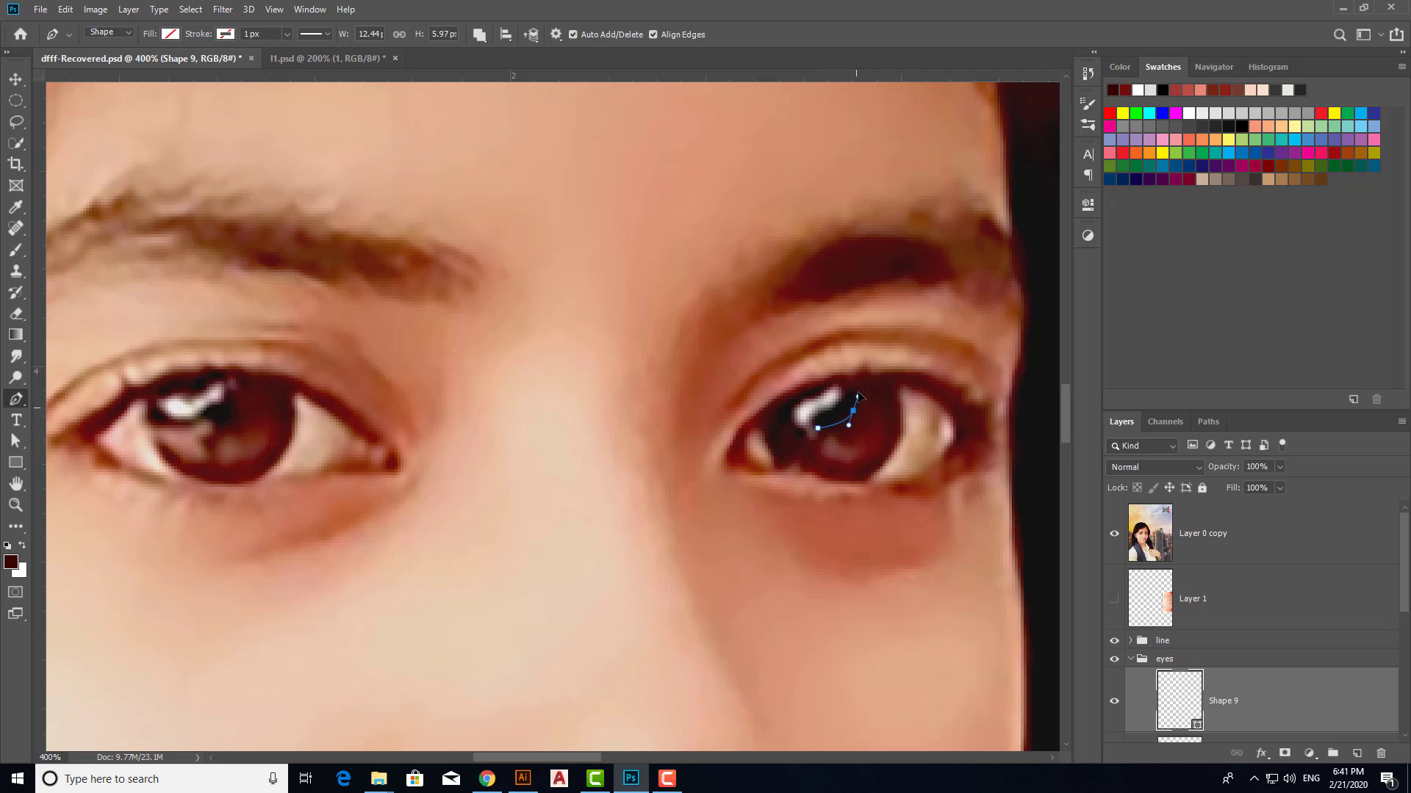
{"action": "left_click", "coordinate": [857, 386]}
{"action": "left_click", "coordinate": [841, 387]}
{"action": "mouse_move", "coordinate": [808, 396]}
{"action": "left_mouse_down"}
{"action": "mouse_move", "coordinate": [809, 430]}
{"action": "mouse_move", "coordinate": [840, 435]}
{"action": "left_mouse_up"}
{"action": "left_click", "coordinate": [197, 417]}
{"action": "mouse_move", "coordinate": [232, 423]}
{"action": "left_mouse_down"}
{"action": "mouse_move", "coordinate": [236, 407]}
{"action": "mouse_move", "coordinate": [209, 399]}
{"action": "left_mouse_up"}
{"action": "left_click", "coordinate": [197, 418]}
Fill the reflection shapes with black, compare with the photo, and add a new layer.
{"action": "left_click", "coordinate": [1114, 534]}
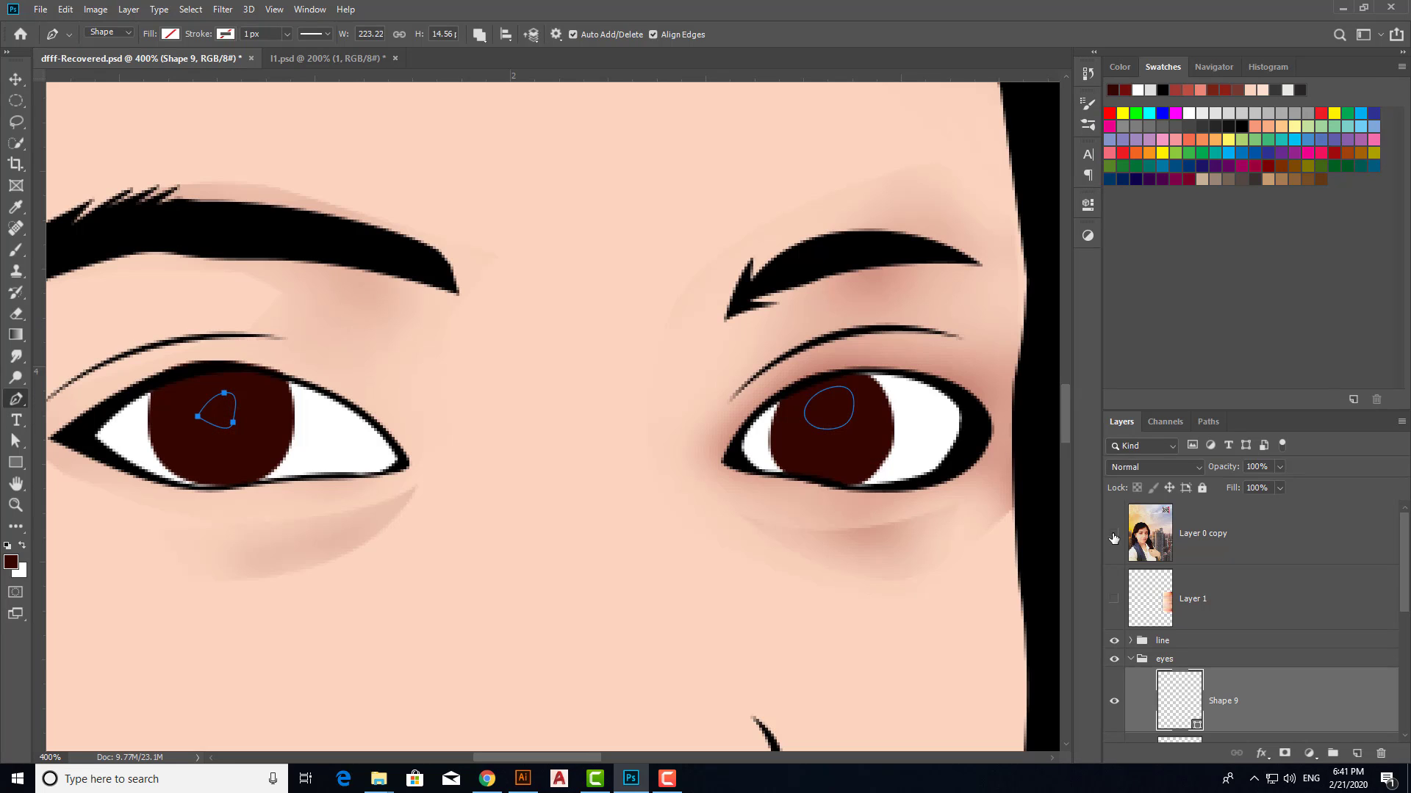
{"action": "left_click", "coordinate": [1114, 535]}
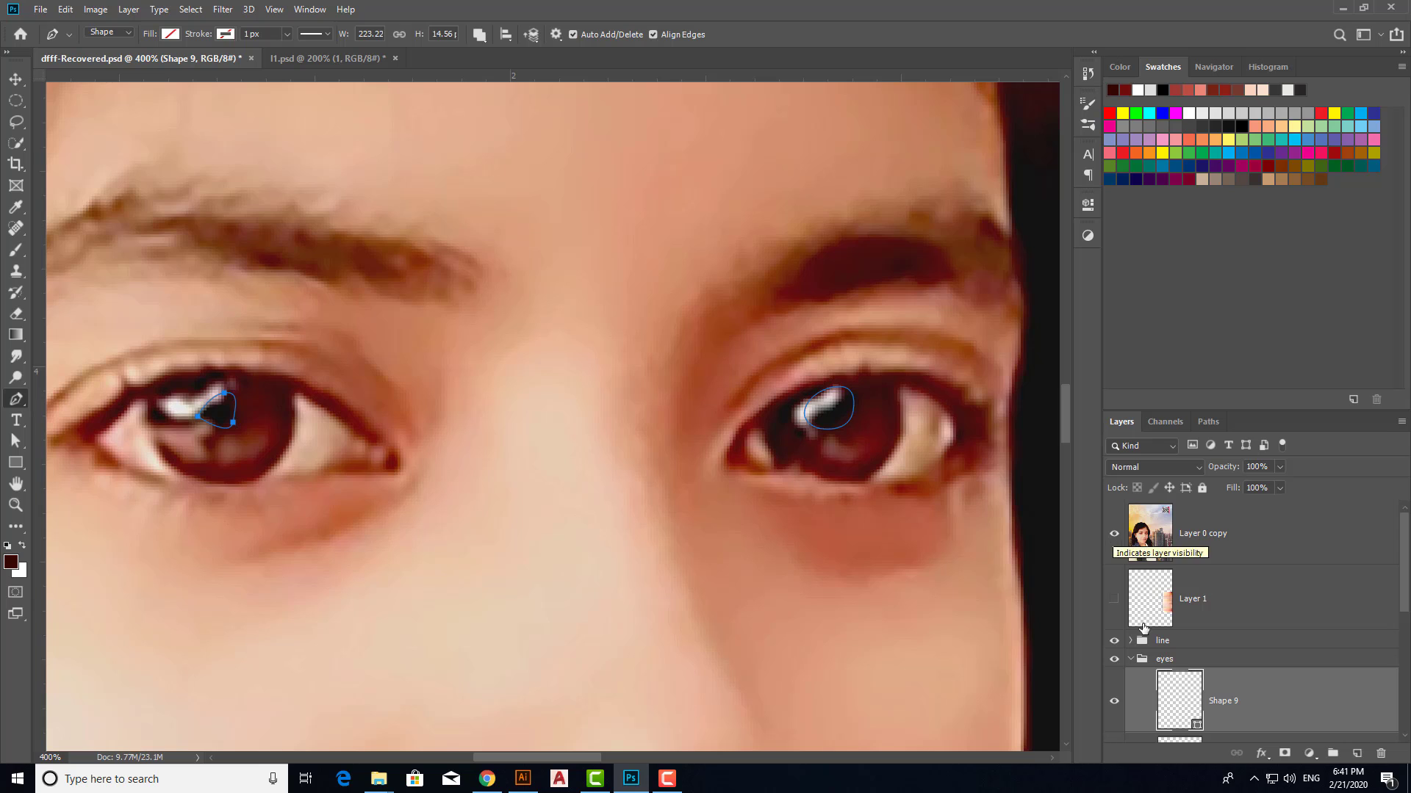
{"action": "left_click", "coordinate": [170, 34]}
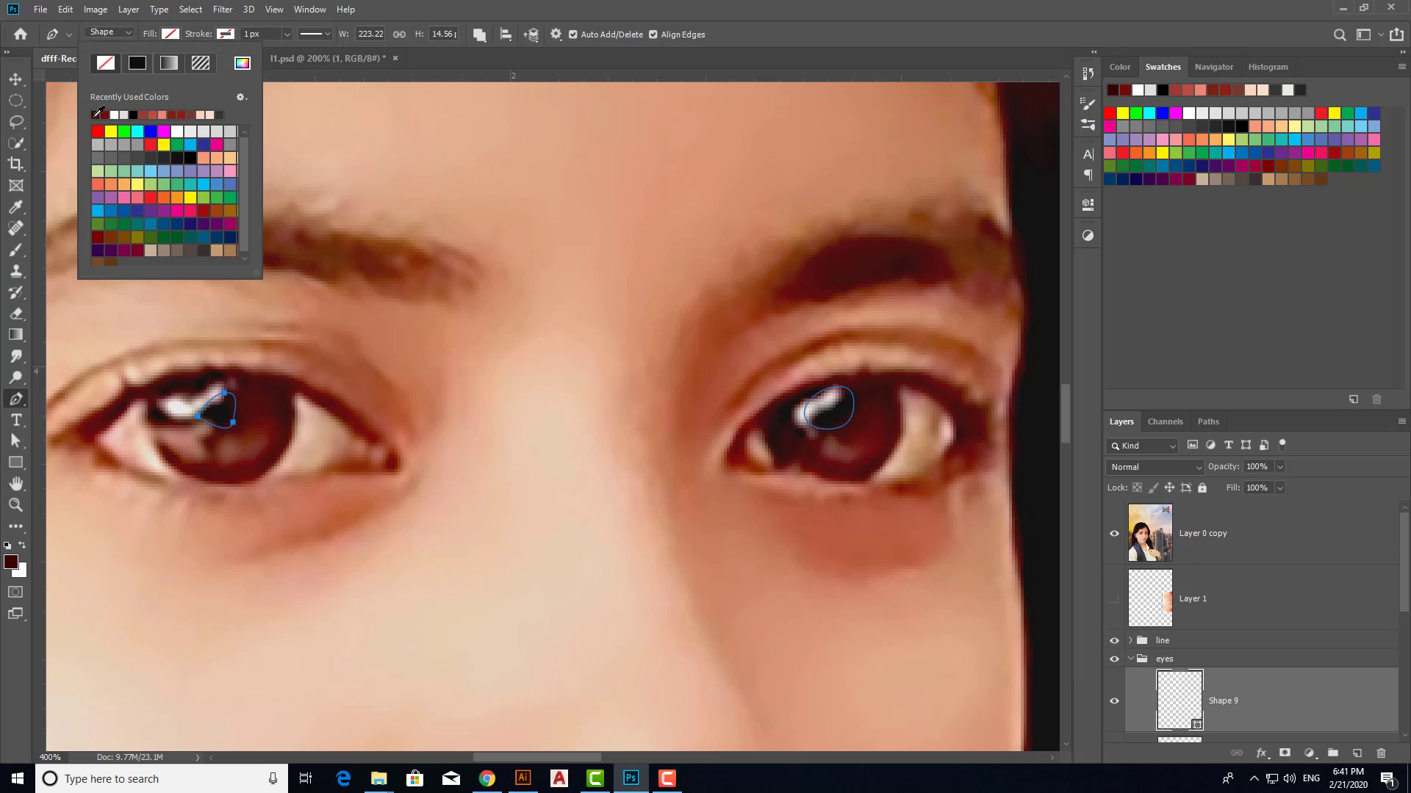
{"action": "left_click", "coordinate": [137, 115]}
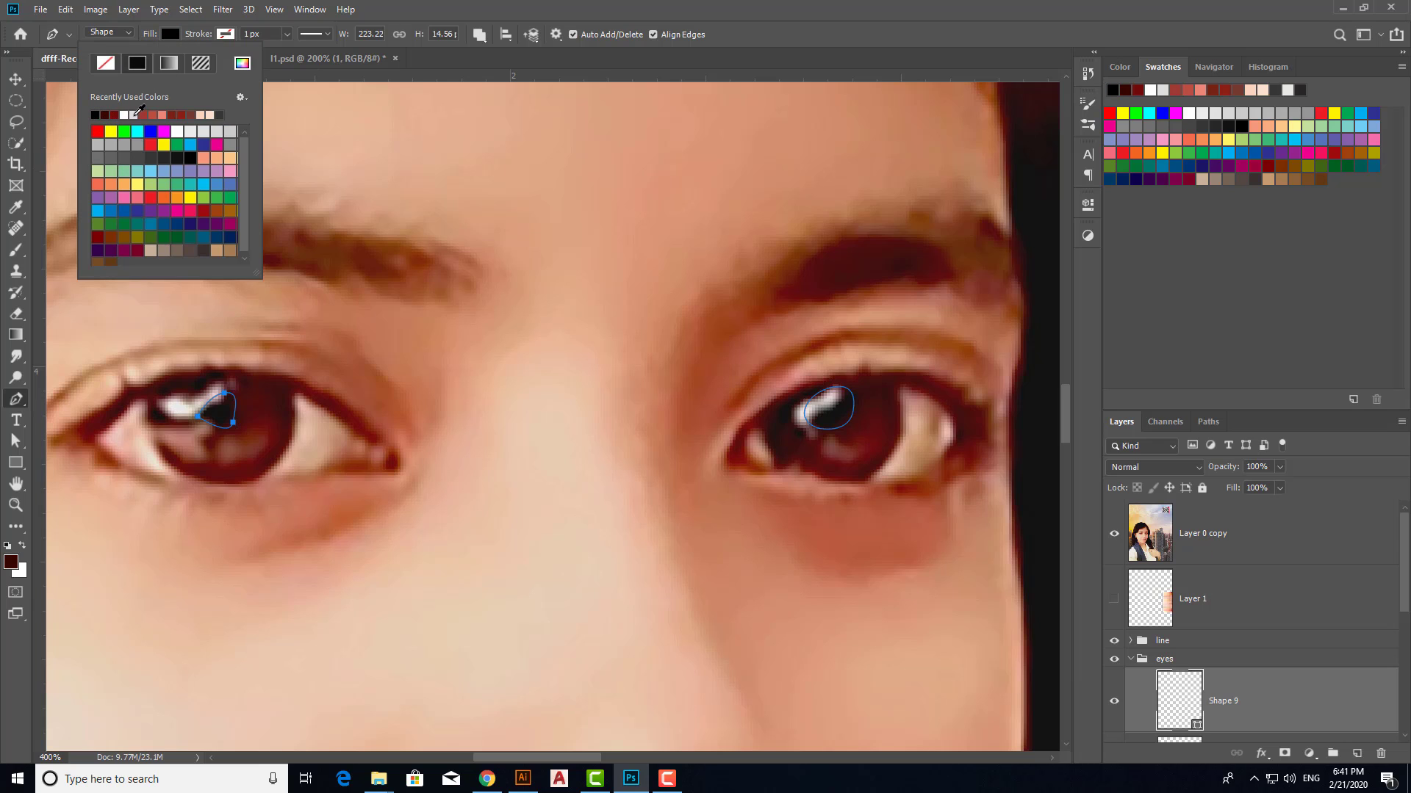
{"action": "left_click", "coordinate": [1115, 537]}
{"action": "left_click", "coordinate": [1114, 536]}
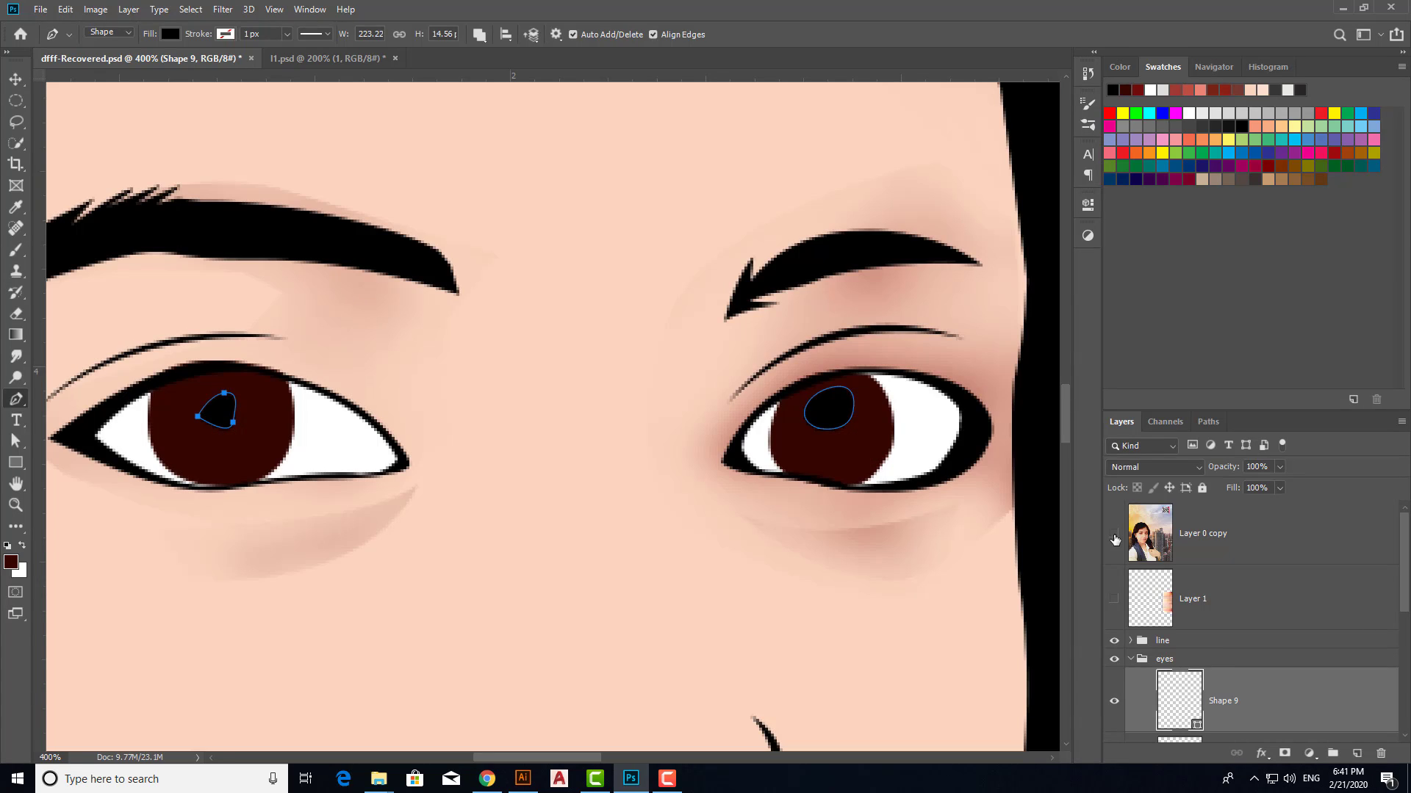
{"action": "left_click", "coordinate": [1114, 536]}
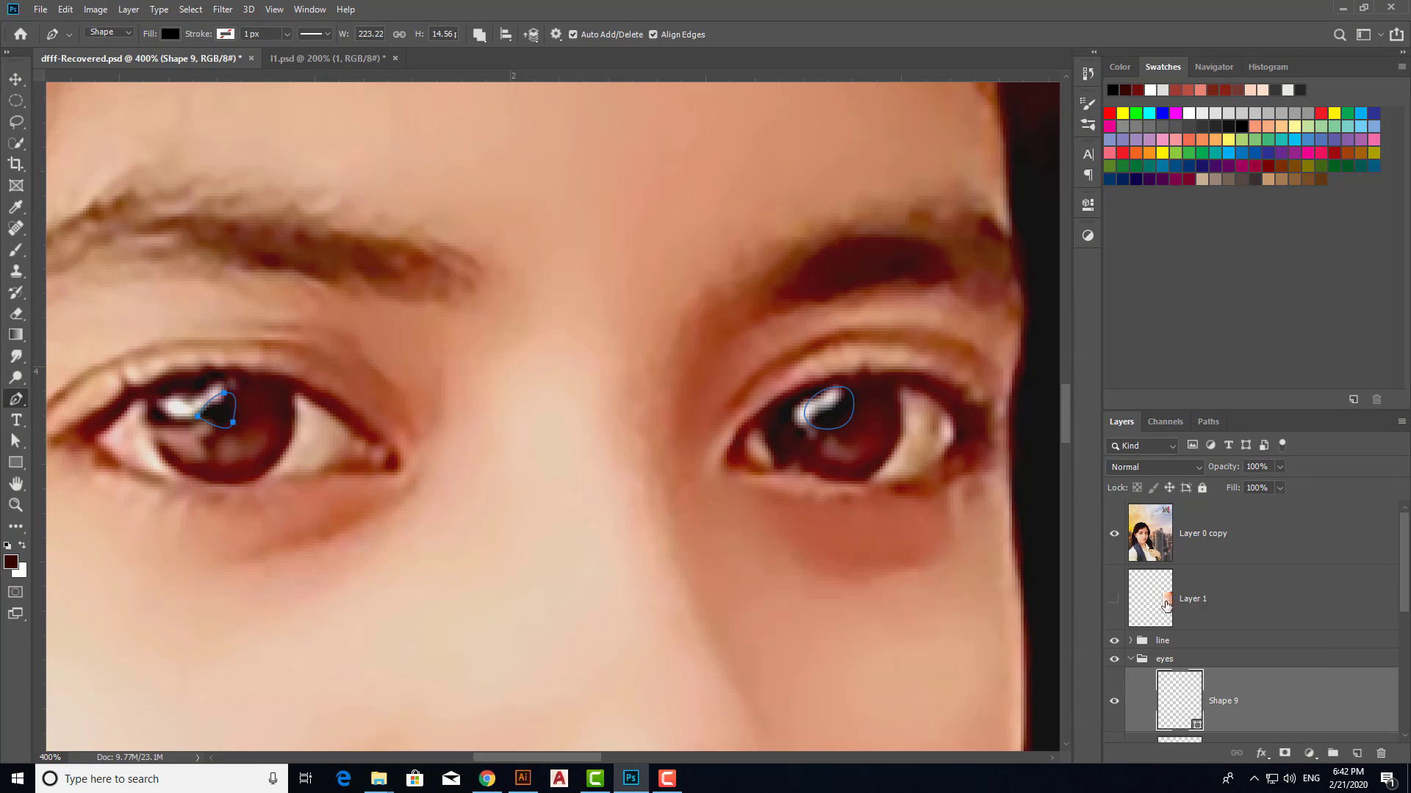
{"action": "left_click", "coordinate": [1357, 754]}
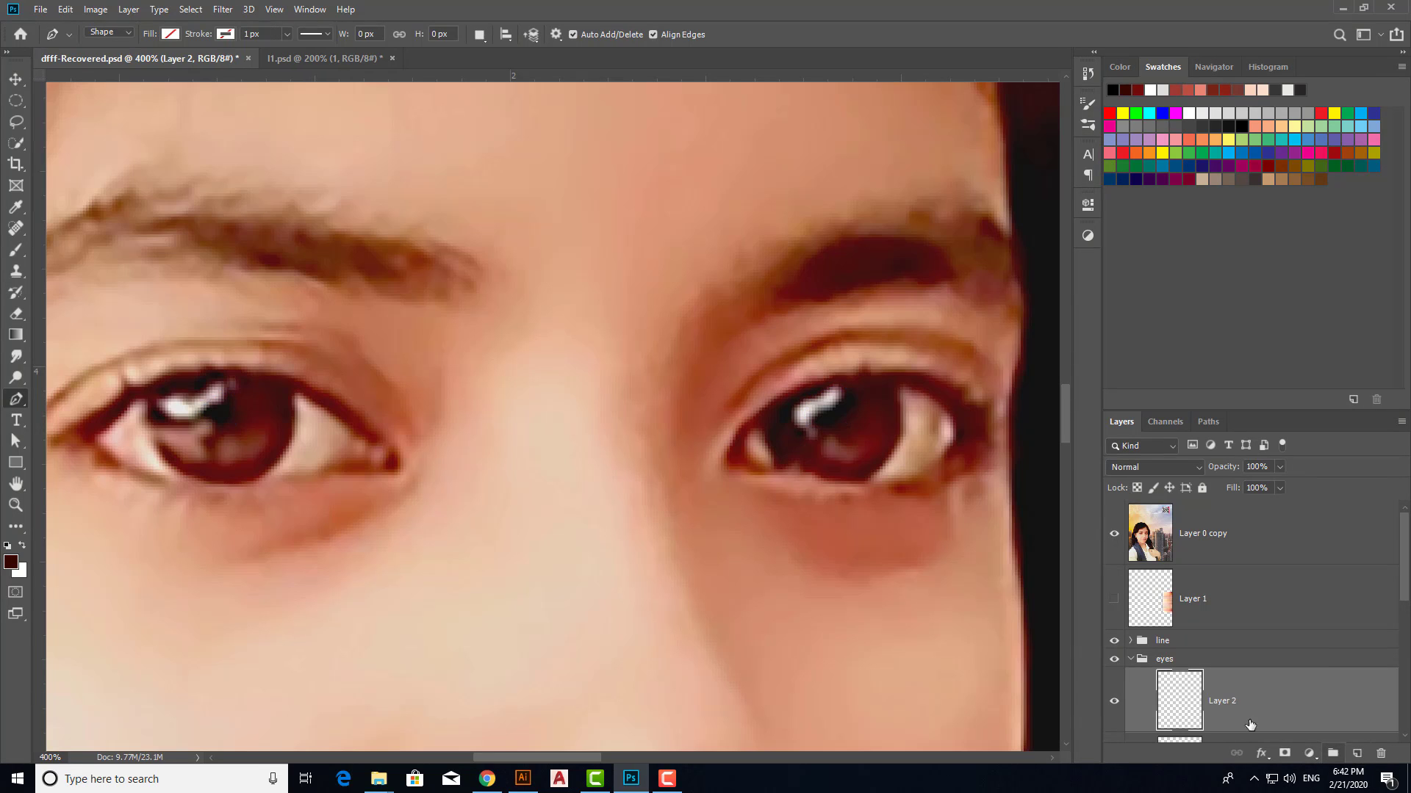
Pen-trace a curved catchlight outline in the right eye's iris.
{"action": "left_click", "coordinate": [785, 420]}
{"action": "left_click_drag", "start_coordinate": [820, 396], "coordinate": [848, 394]}
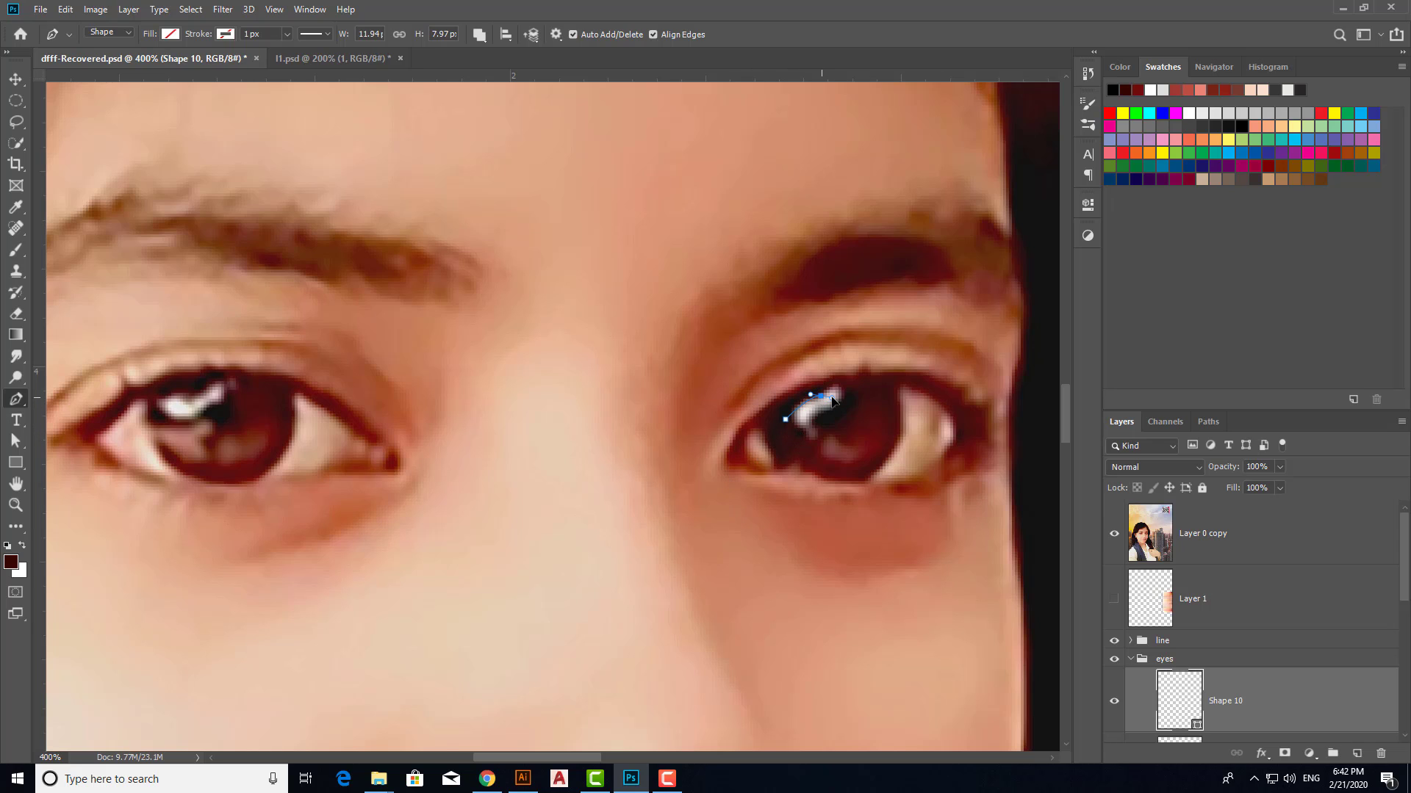
{"action": "left_click", "coordinate": [835, 387]}
{"action": "key", "text": "ctrl+z"}
{"action": "left_click_drag", "start_coordinate": [835, 385], "coordinate": [845, 396]}
{"action": "left_click", "coordinate": [805, 424]}
{"action": "left_click", "coordinate": [787, 421]}
Pen-trace a matching curved catchlight outline in the left eye's iris.
{"action": "left_click", "coordinate": [163, 394]}
{"action": "left_click", "coordinate": [186, 401]}
{"action": "left_click_drag", "start_coordinate": [224, 379], "coordinate": [238, 380]}
{"action": "left_click", "coordinate": [220, 397]}
{"action": "left_click", "coordinate": [200, 408]}
{"action": "left_click", "coordinate": [169, 414]}
{"action": "left_click", "coordinate": [156, 402]}
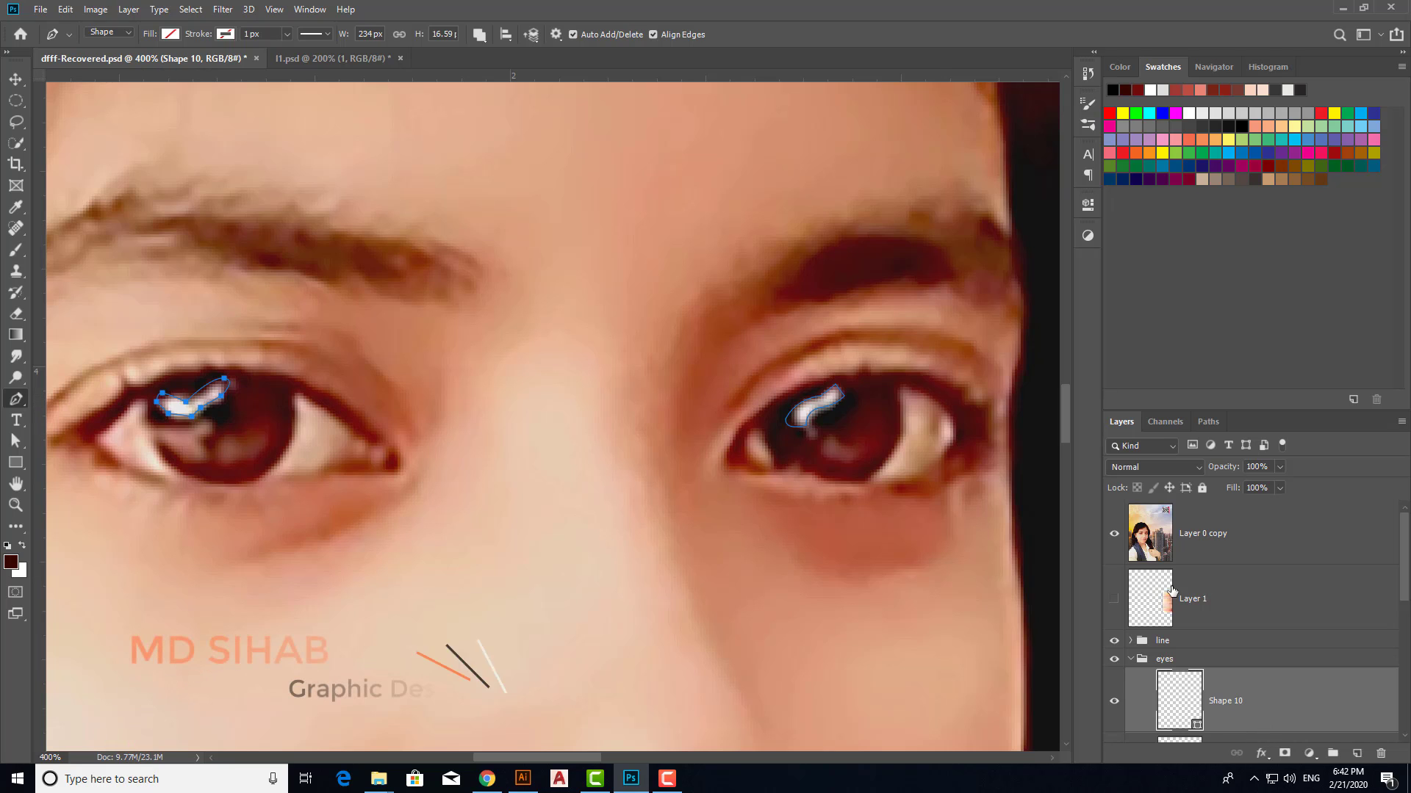
Hide the photo, fill the catchlights light grey and lower their opacity to 91%.
{"action": "left_click", "coordinate": [1114, 535]}
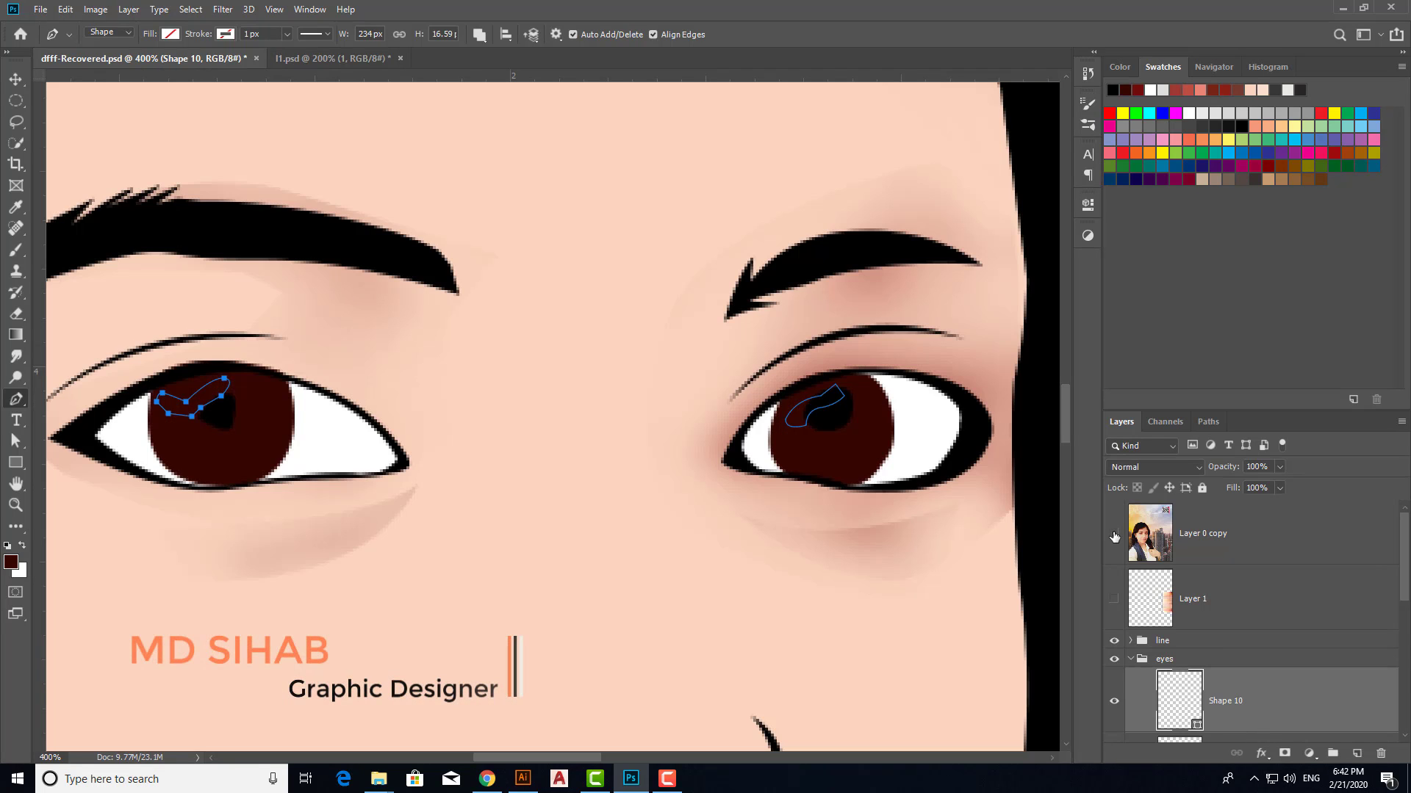
{"action": "left_click", "coordinate": [170, 34]}
{"action": "left_click", "coordinate": [133, 114]}
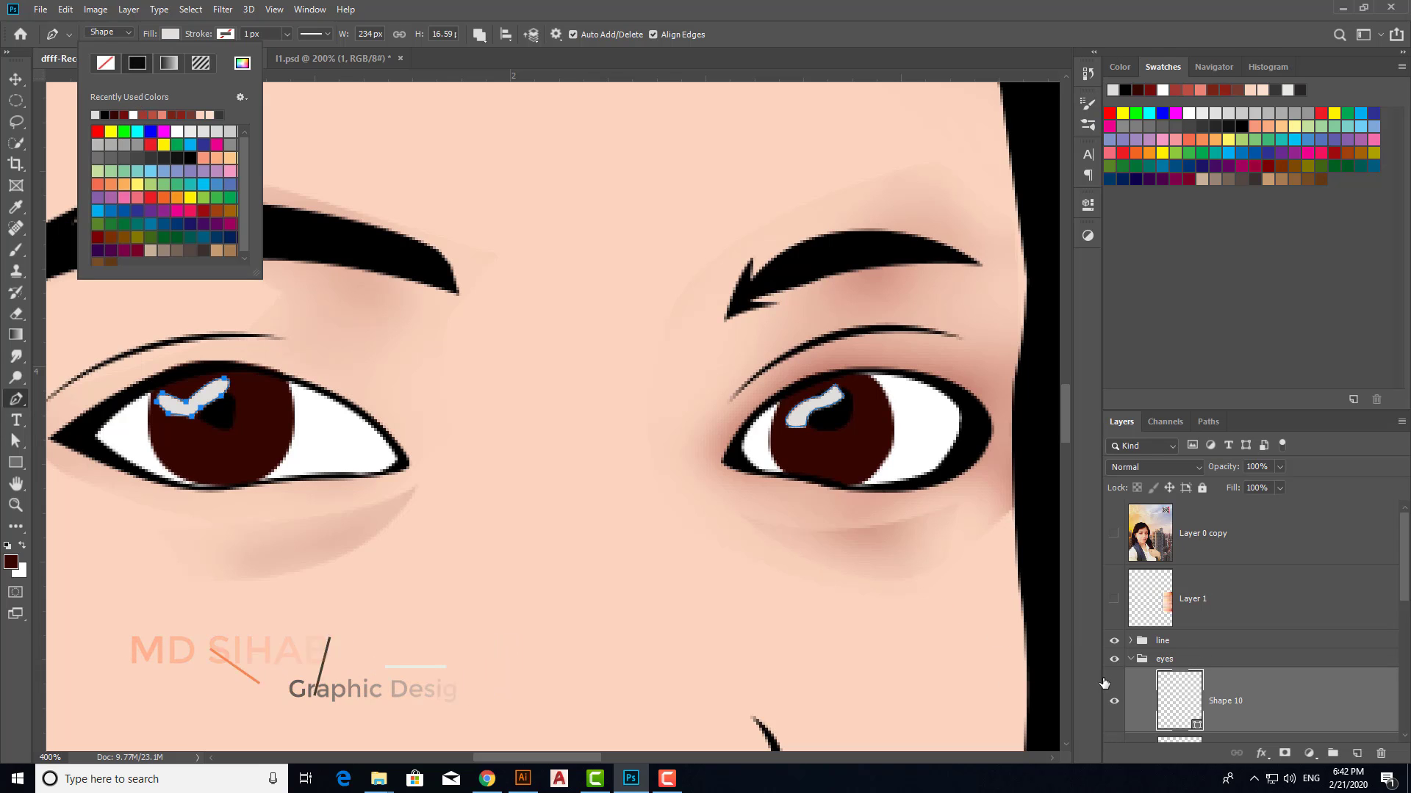
{"action": "left_click_drag", "start_coordinate": [1232, 490], "coordinate": [1214, 475]}
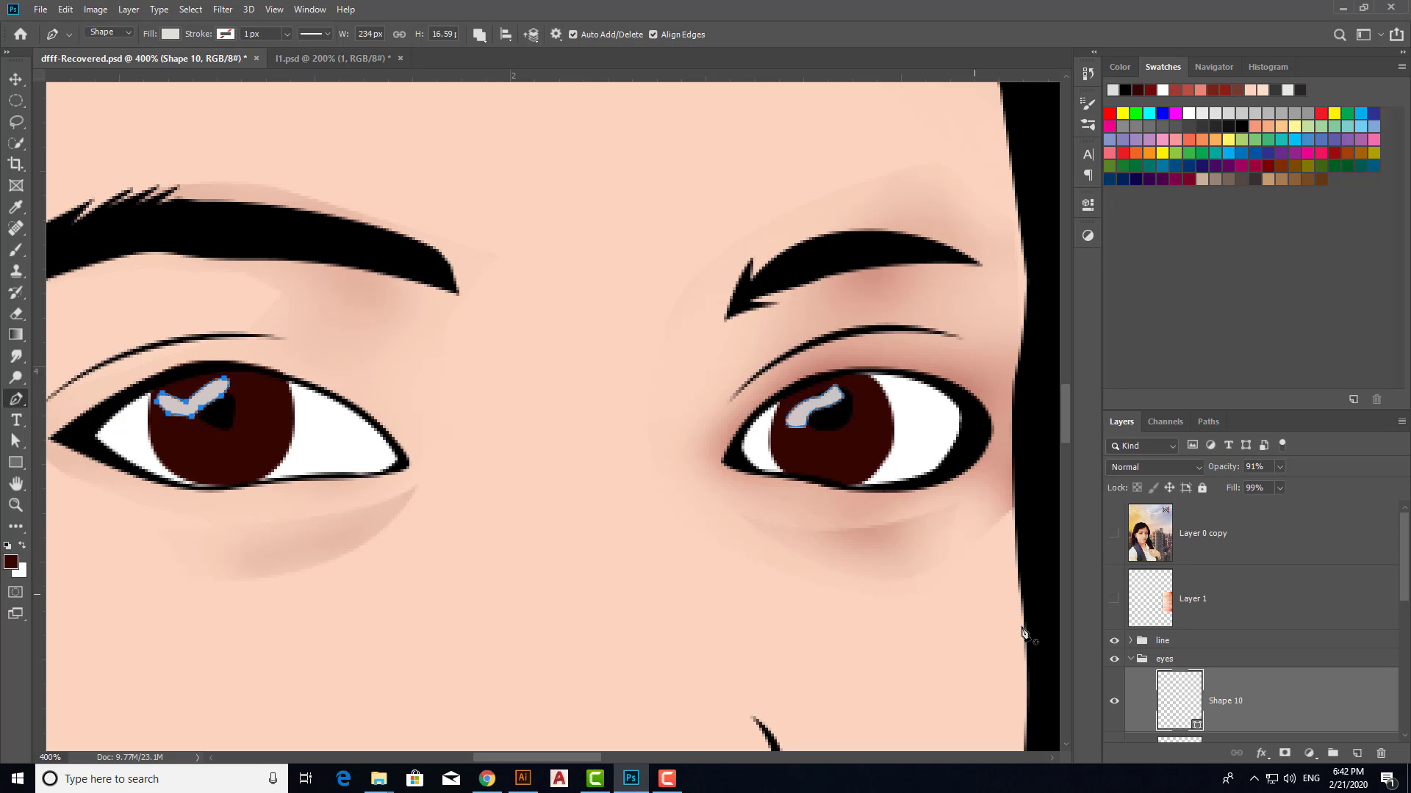
On a new layer with the photo shown, trace the right eye's inner-corner shape.
{"action": "left_click", "coordinate": [1357, 753]}
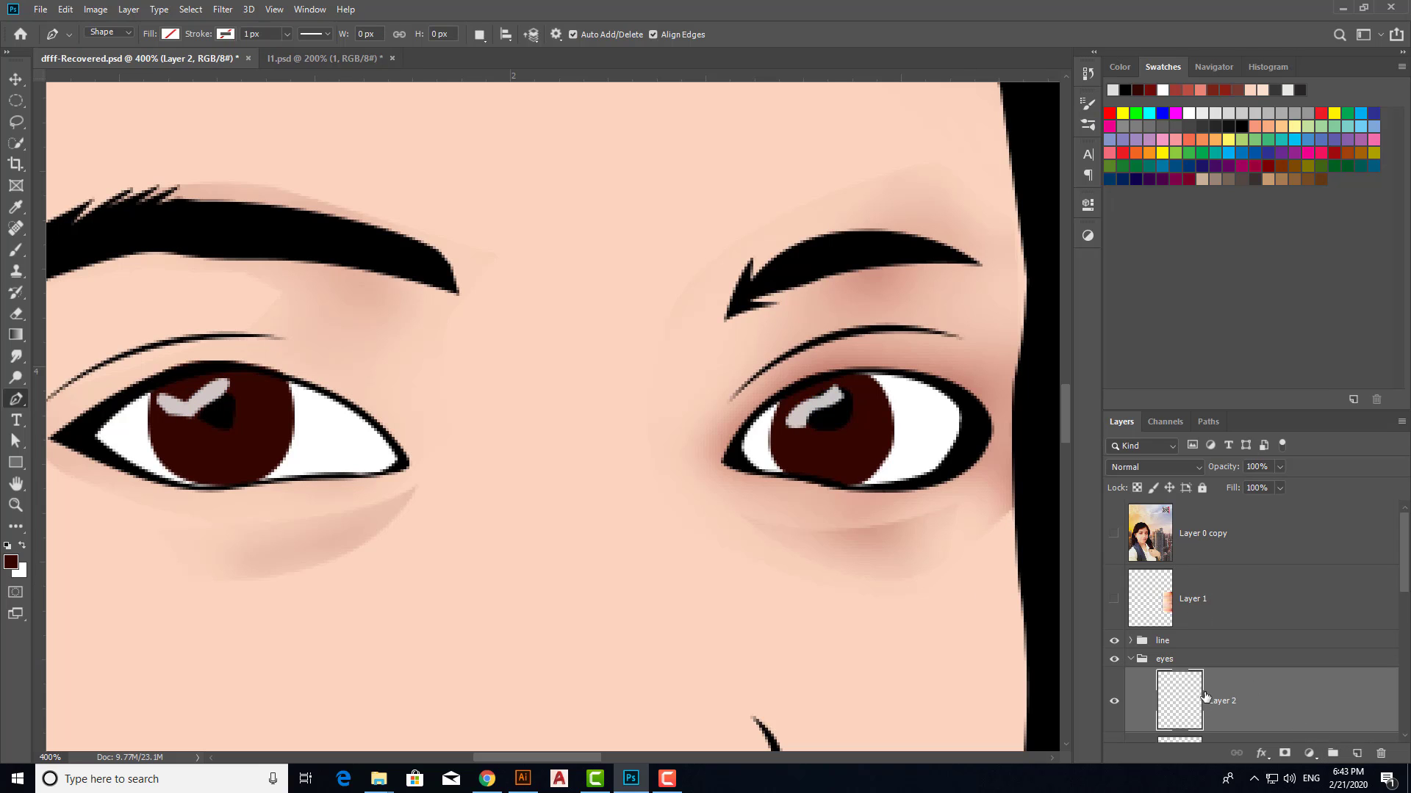
{"action": "left_click", "coordinate": [1114, 533]}
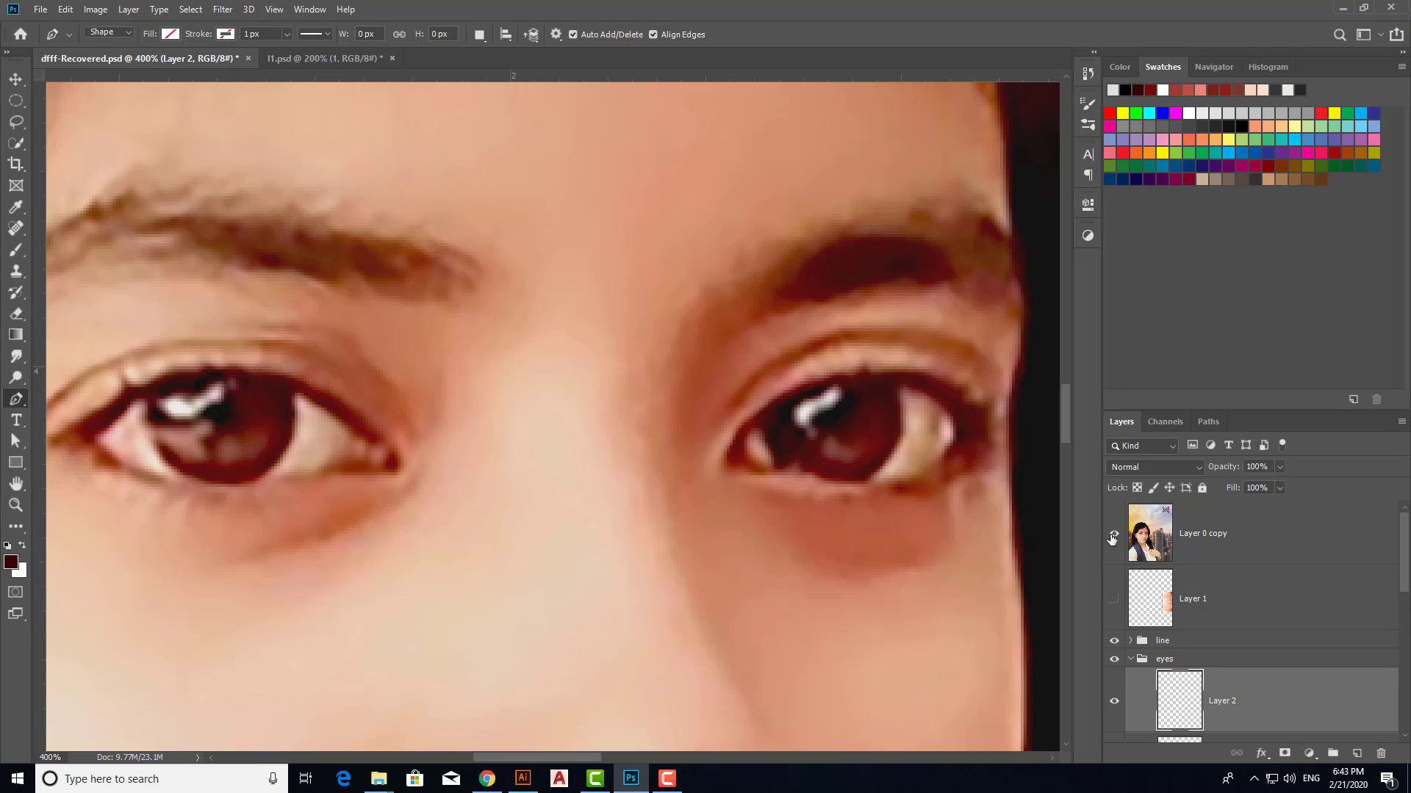
{"action": "left_click", "coordinate": [753, 404]}
{"action": "left_click_drag", "start_coordinate": [770, 476], "coordinate": [817, 502]}
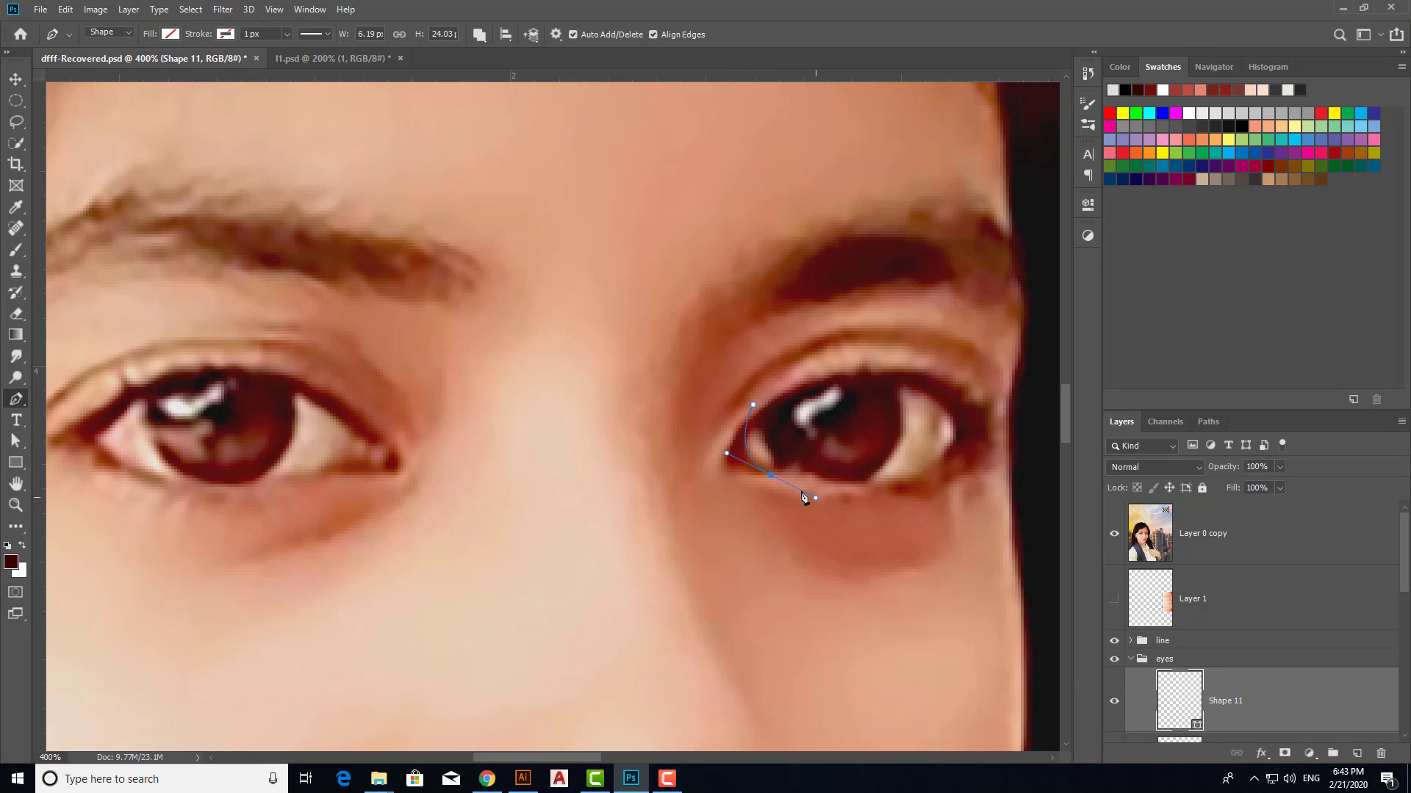
{"action": "left_click", "coordinate": [771, 476]}
{"action": "left_click_drag", "start_coordinate": [715, 487], "coordinate": [691, 466]}
{"action": "left_click", "coordinate": [696, 434]}
{"action": "left_click", "coordinate": [753, 406]}
Trace the left eye's inner-corner shape up toward the upper lid.
{"action": "left_click", "coordinate": [324, 481]}
{"action": "left_click_drag", "start_coordinate": [368, 432], "coordinate": [374, 413]}
{"action": "left_click_drag", "start_coordinate": [347, 399], "coordinate": [317, 340]}
{"action": "left_click", "coordinate": [415, 452]}
{"action": "left_click", "coordinate": [409, 481]}
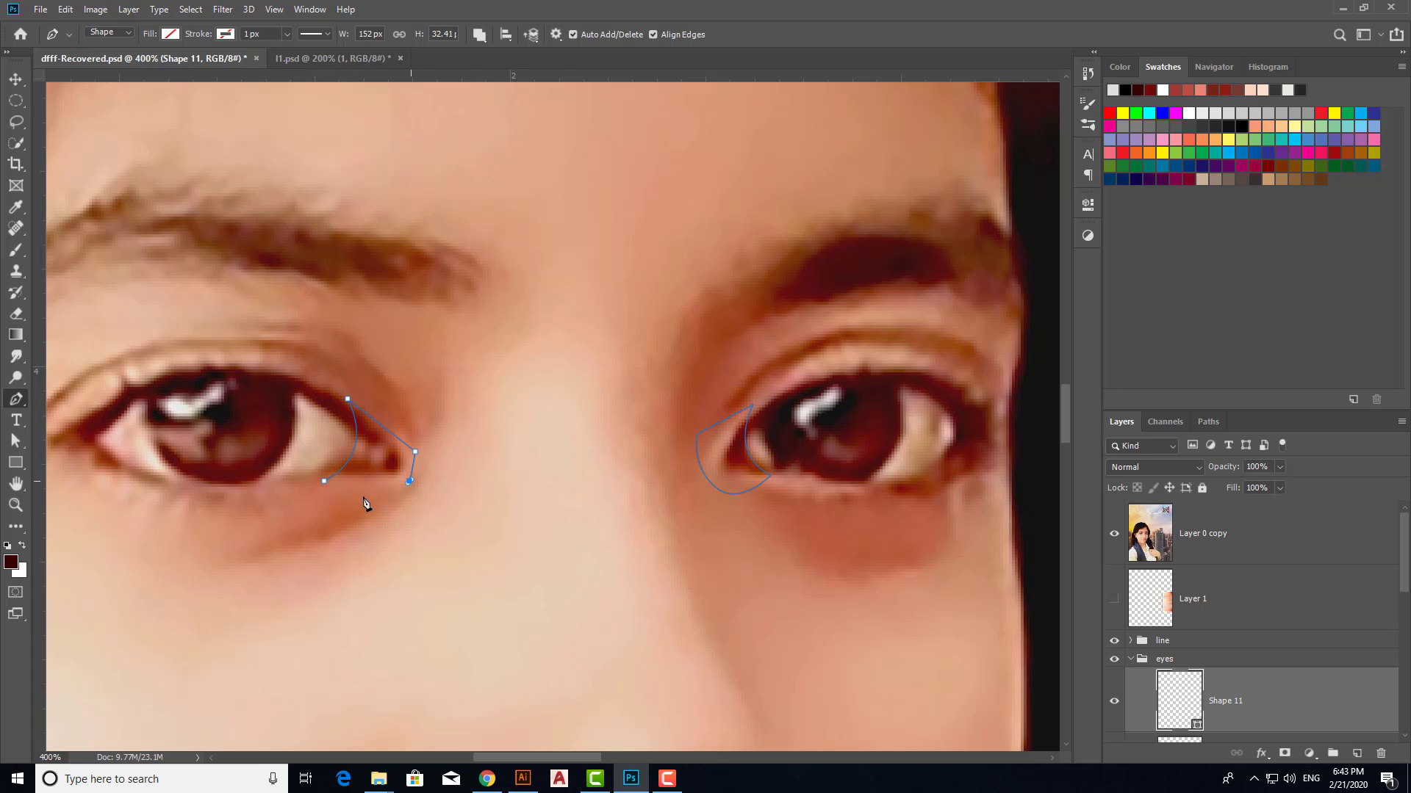
{"action": "left_click", "coordinate": [324, 481]}
Hide the photo and fill both inner-corner shapes a lighter brownish red.
{"action": "left_click", "coordinate": [1113, 537]}
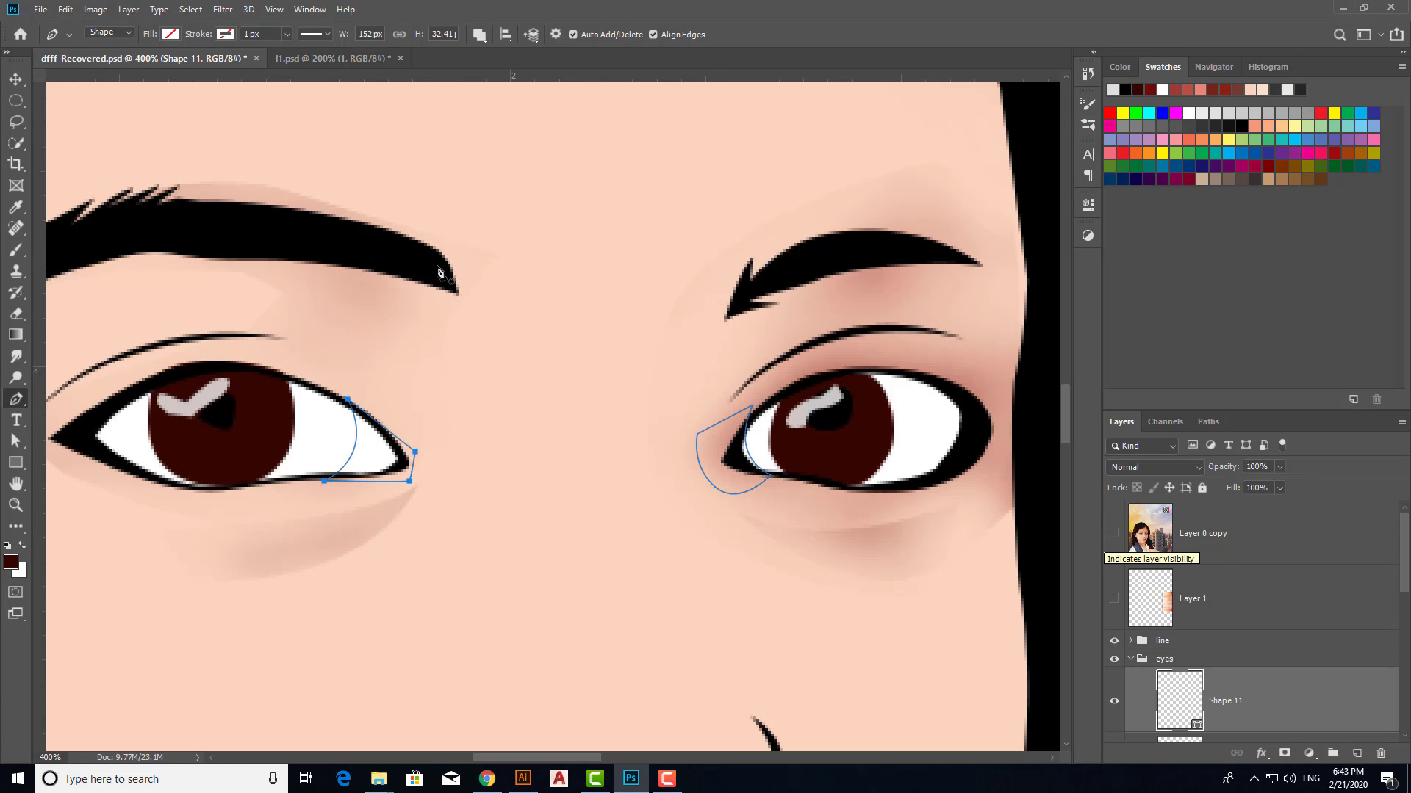
{"action": "left_click", "coordinate": [170, 33]}
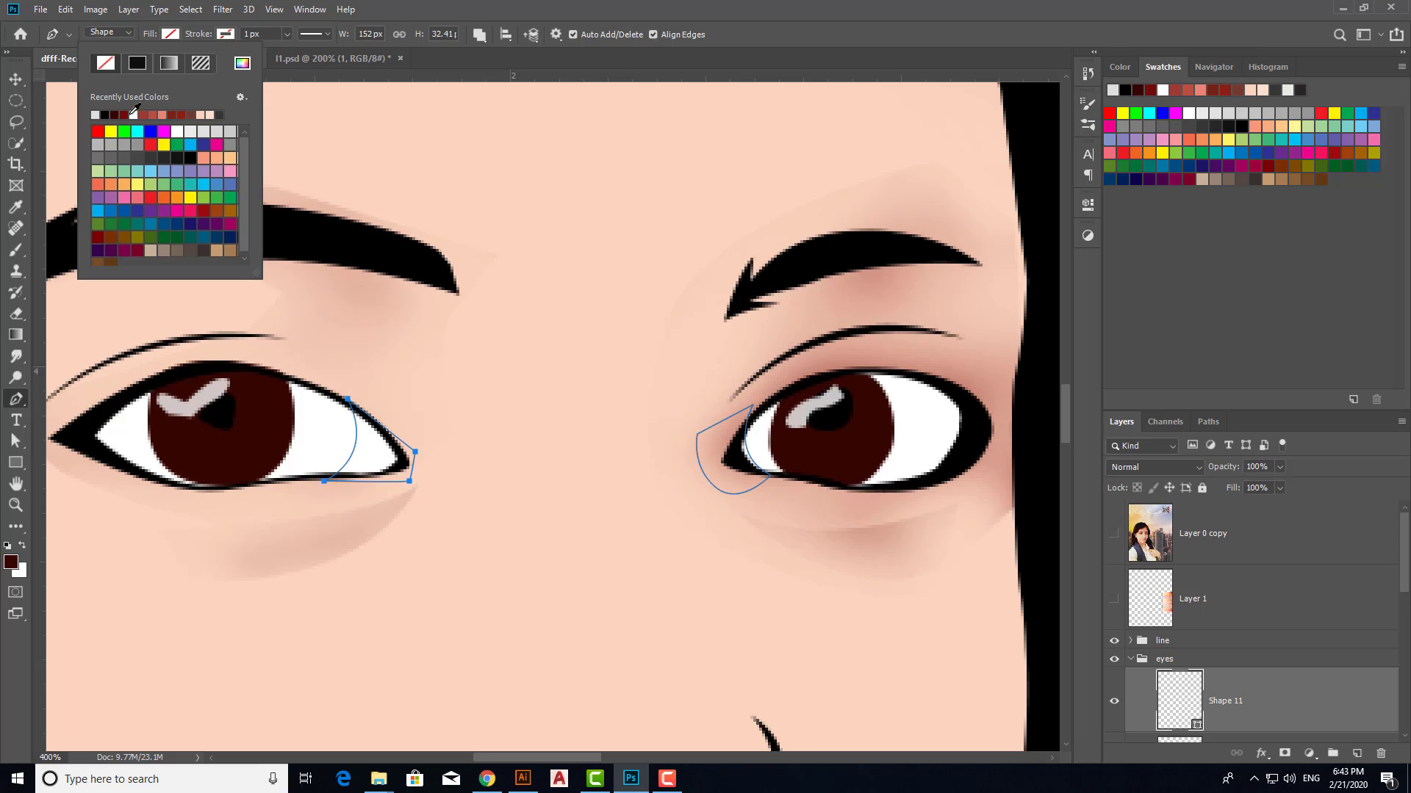
{"action": "left_click", "coordinate": [125, 114]}
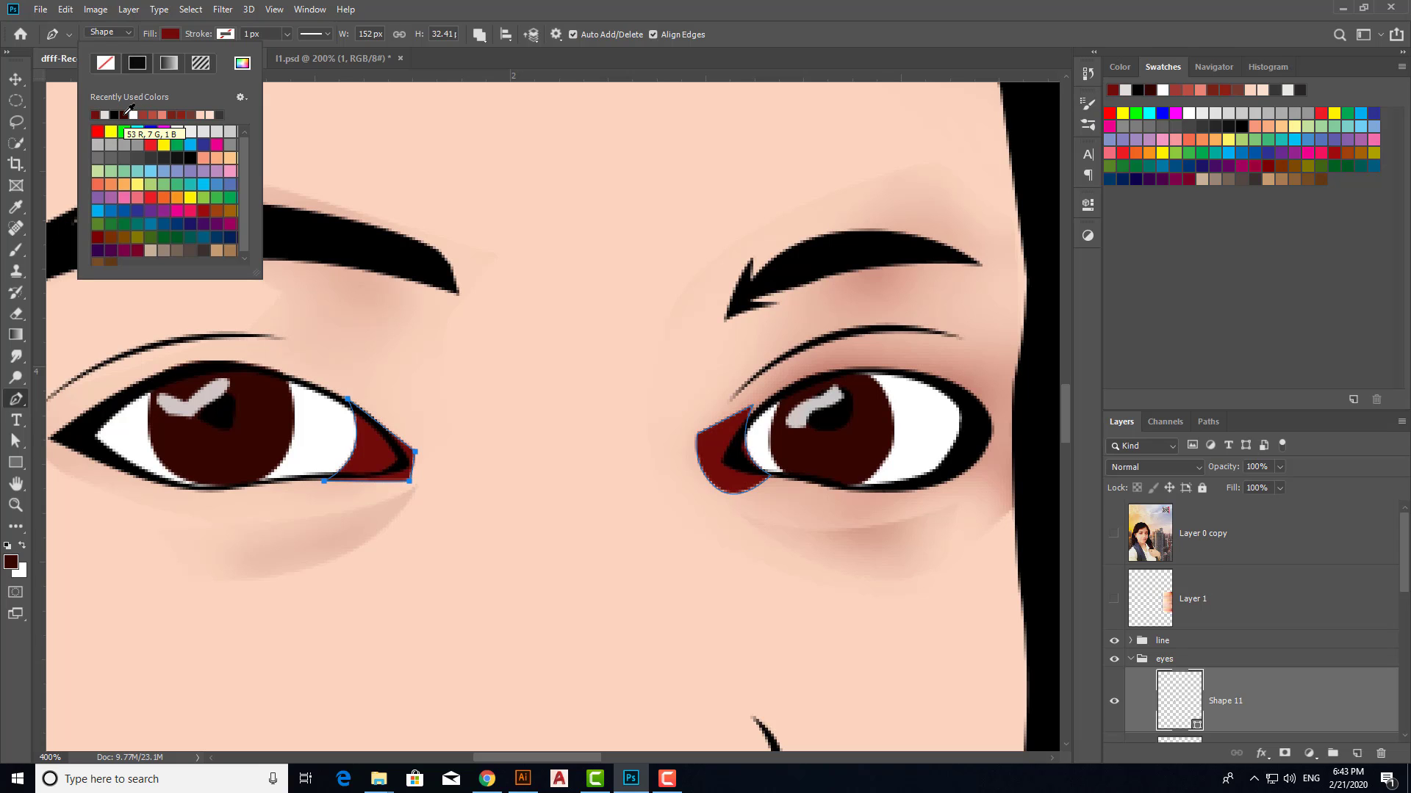
{"action": "left_click", "coordinate": [143, 114]}
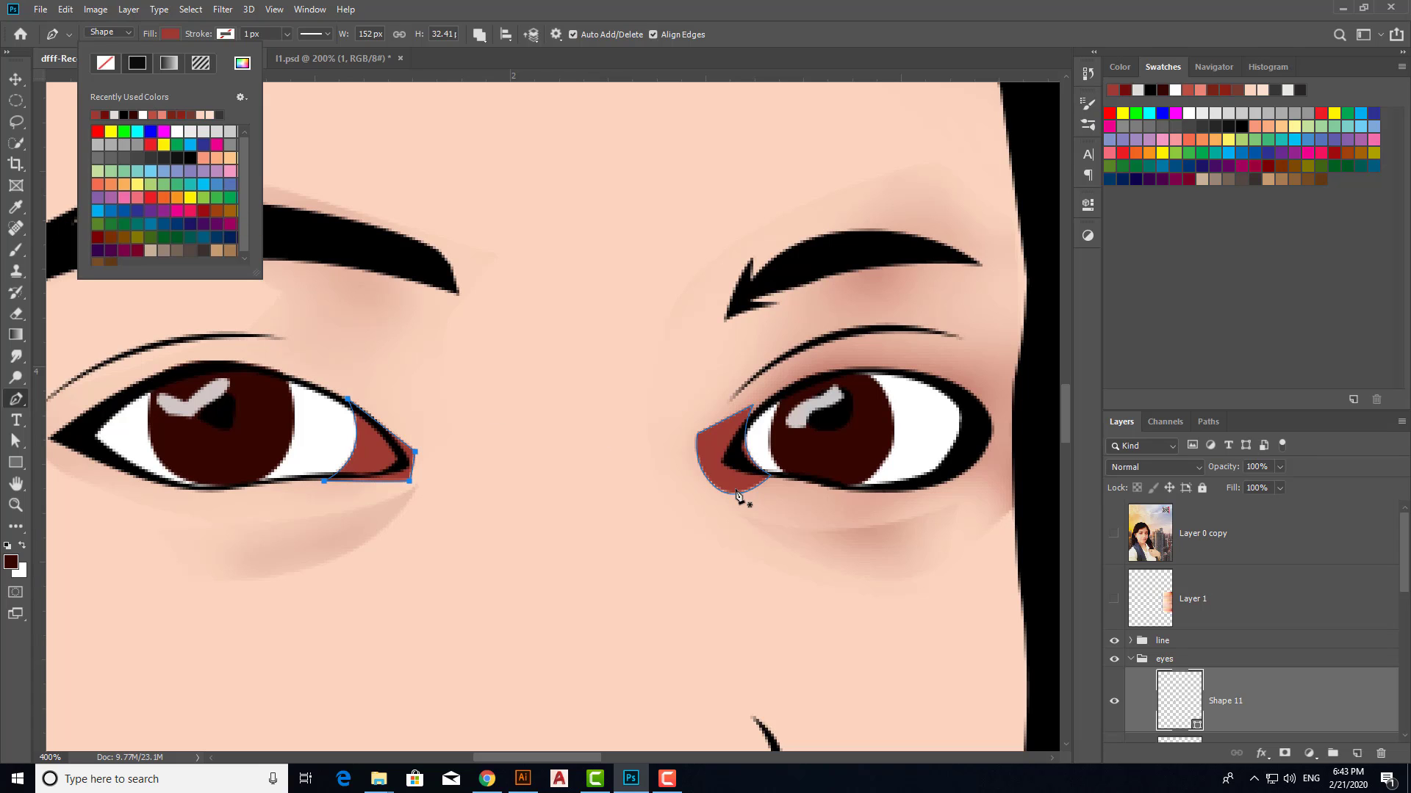
Clip Shapes 8, 9, 10 and 11 onto the Shape 7 eye whites.
{"action": "scroll", "coordinate": [1230, 676], "scroll_direction": "down", "scroll_amount": 1}
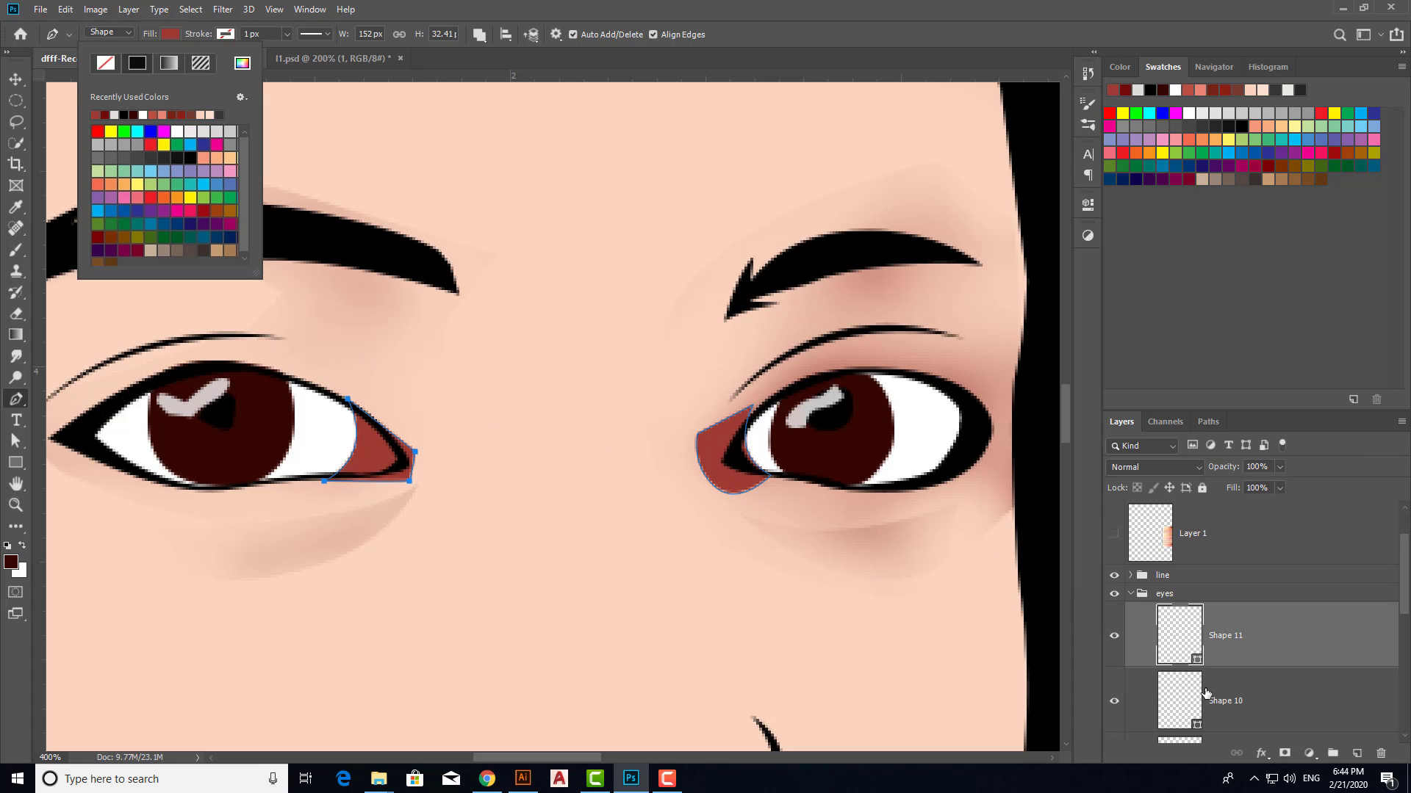
{"action": "scroll", "coordinate": [1259, 671], "scroll_direction": "down", "scroll_amount": 1}
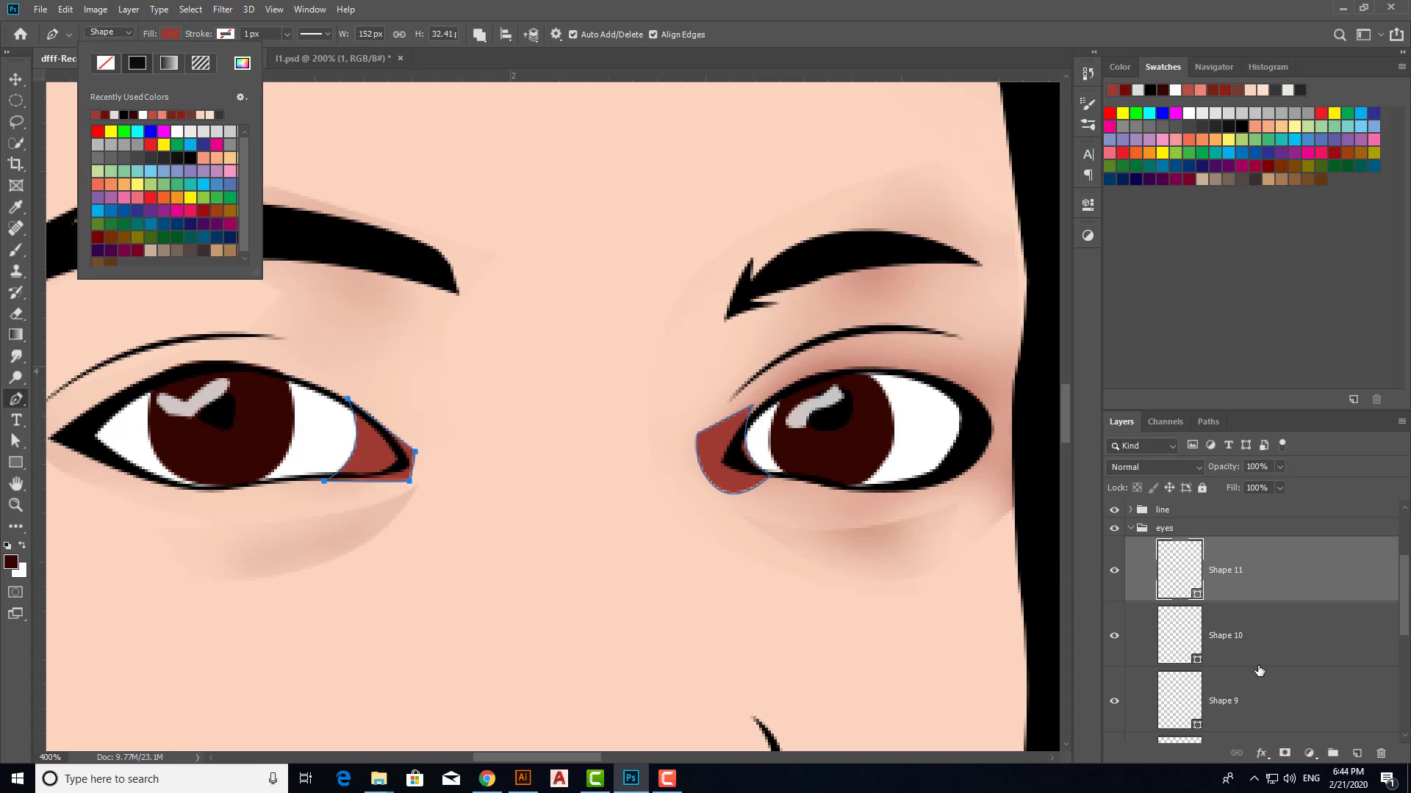
{"action": "left_click", "coordinate": [1163, 597], "text": "alt"}
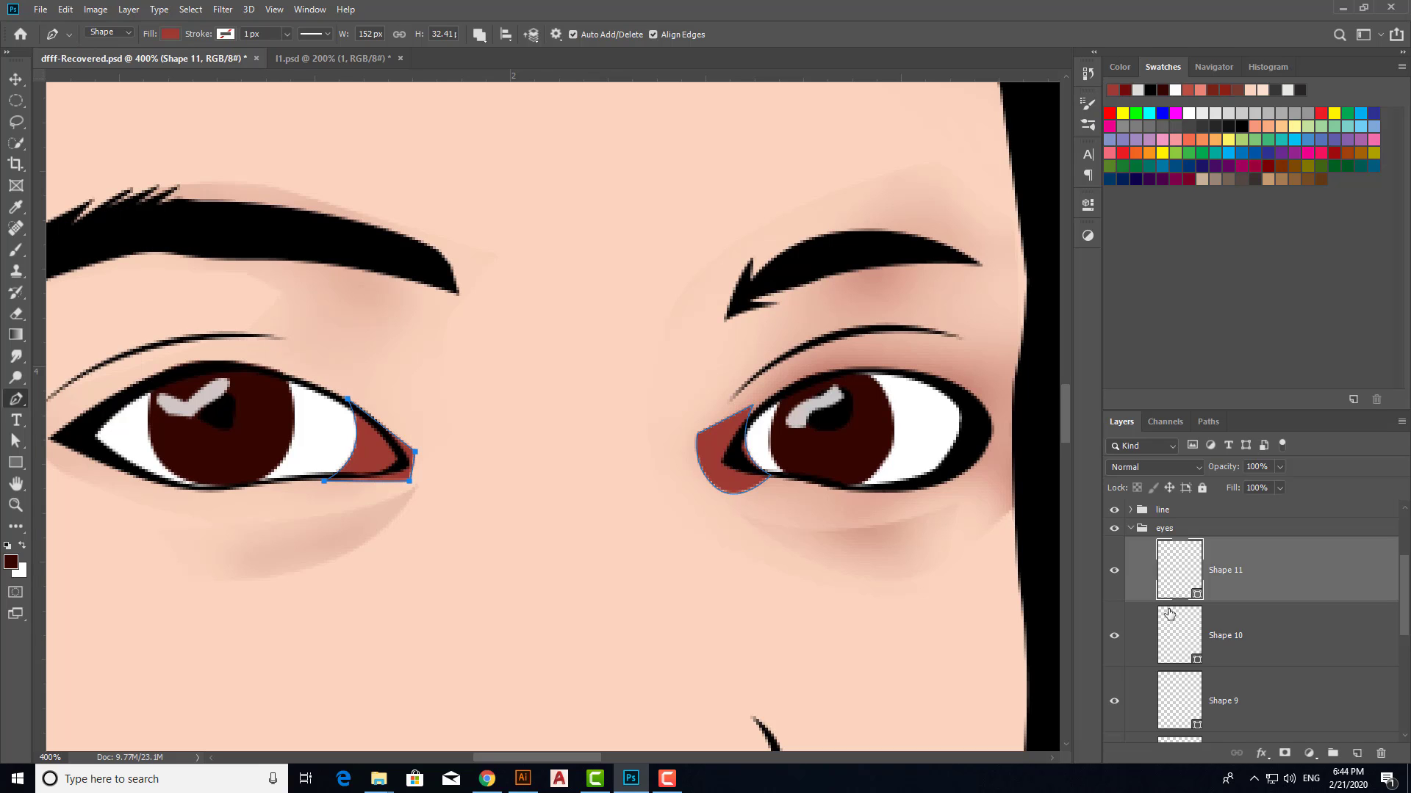
{"action": "left_click", "coordinate": [1172, 599], "text": "alt"}
{"action": "left_click", "coordinate": [1176, 665], "text": "alt"}
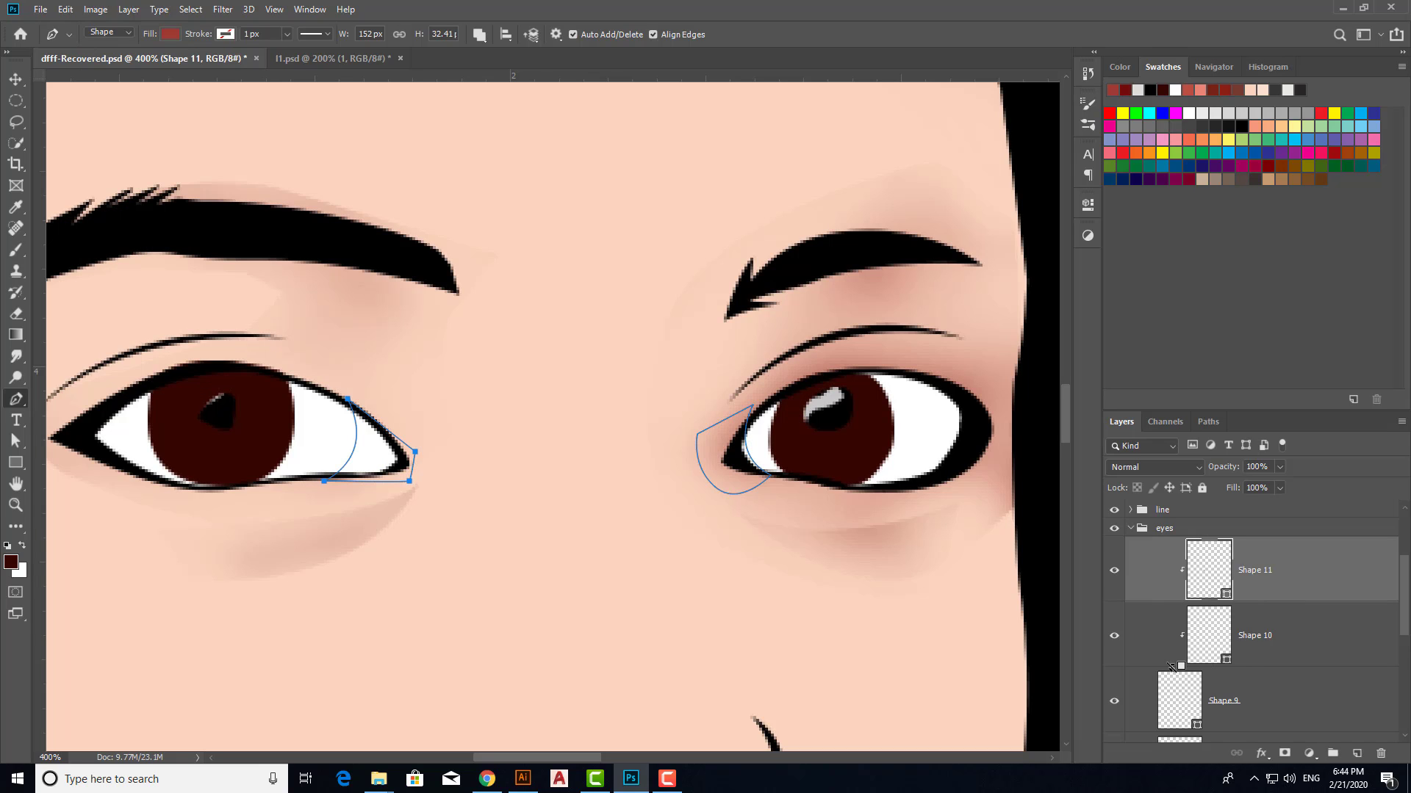
{"action": "scroll", "coordinate": [1174, 726], "scroll_direction": "down", "scroll_amount": 3}
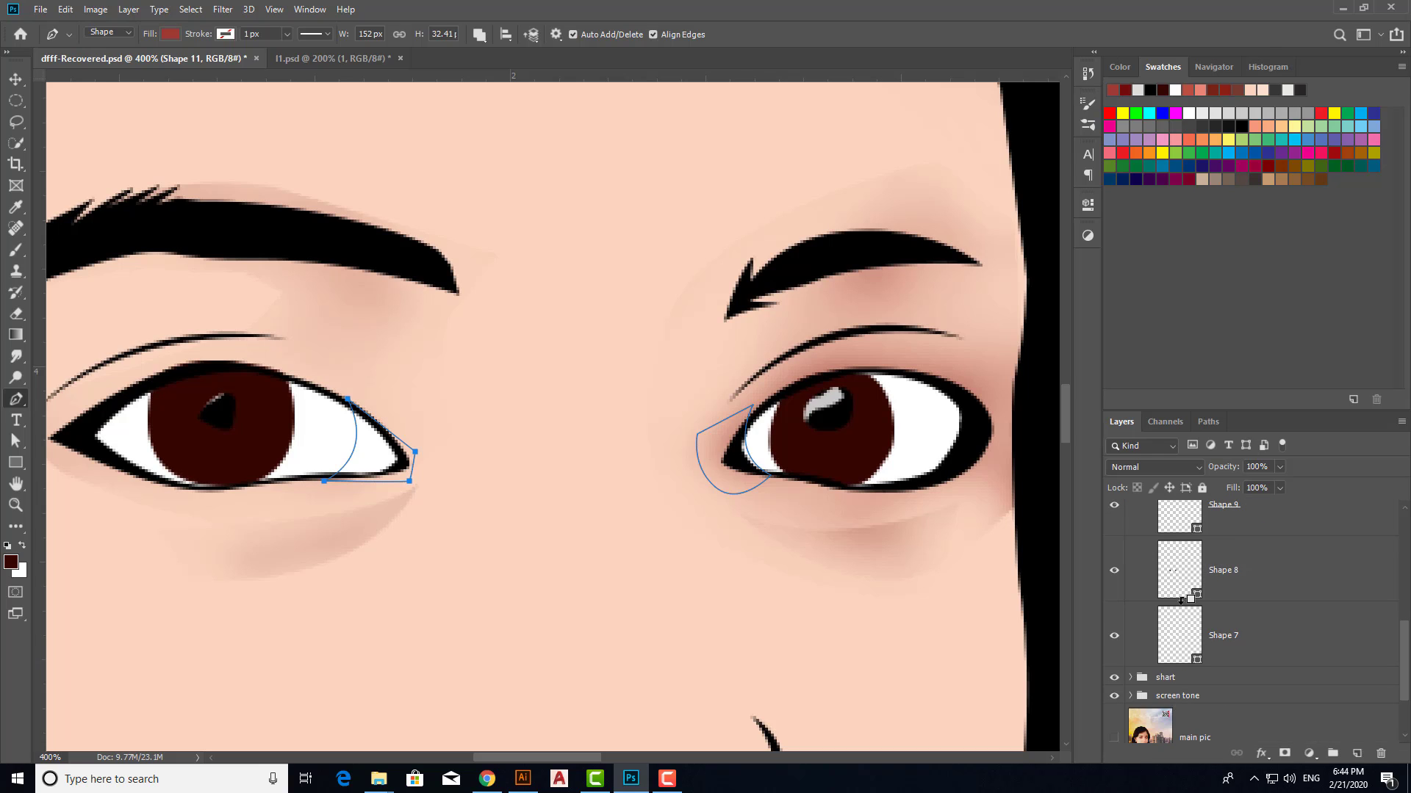
{"action": "left_click", "coordinate": [1179, 536], "text": "alt"}
{"action": "left_click", "coordinate": [1179, 536], "text": "alt"}
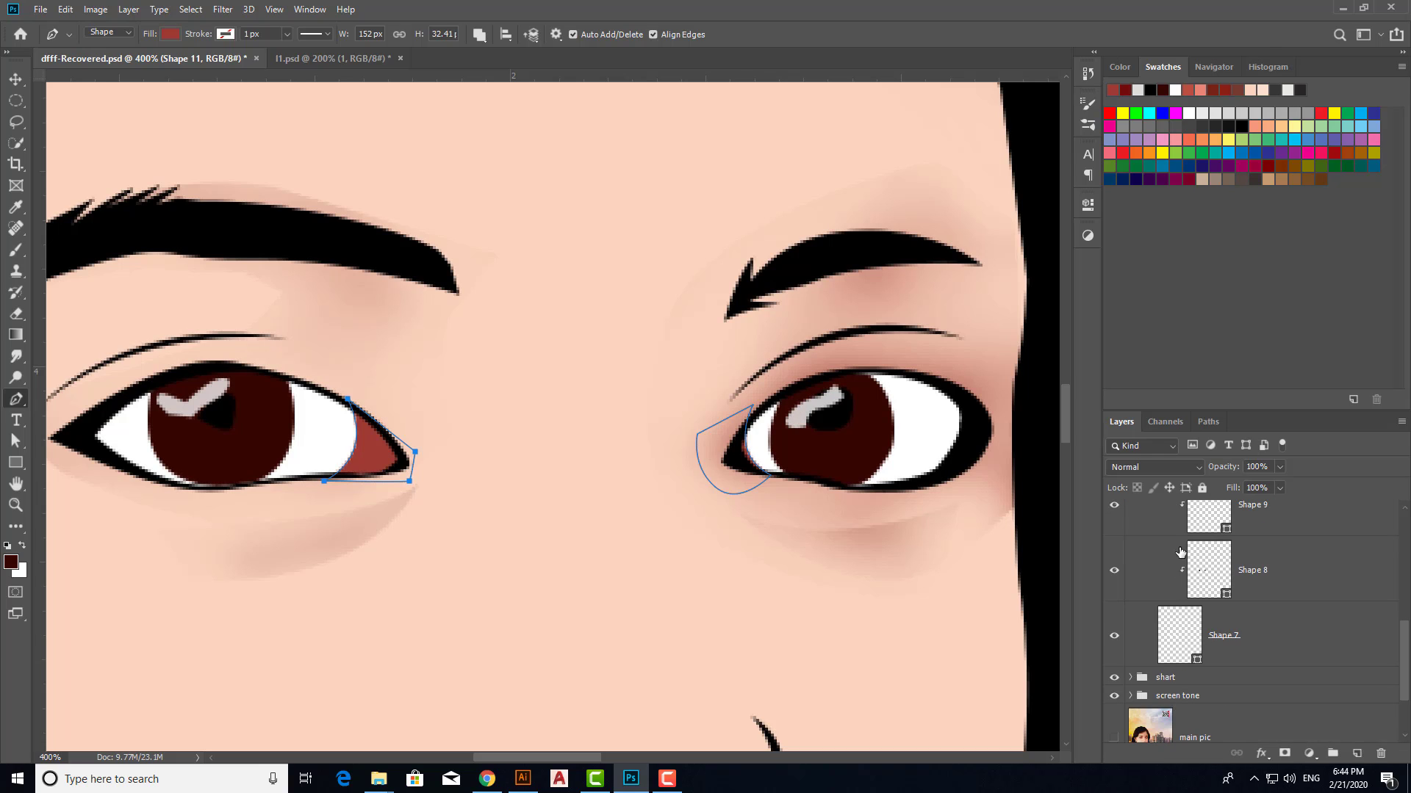
{"action": "scroll", "coordinate": [1183, 571], "scroll_direction": "up", "scroll_amount": 3}
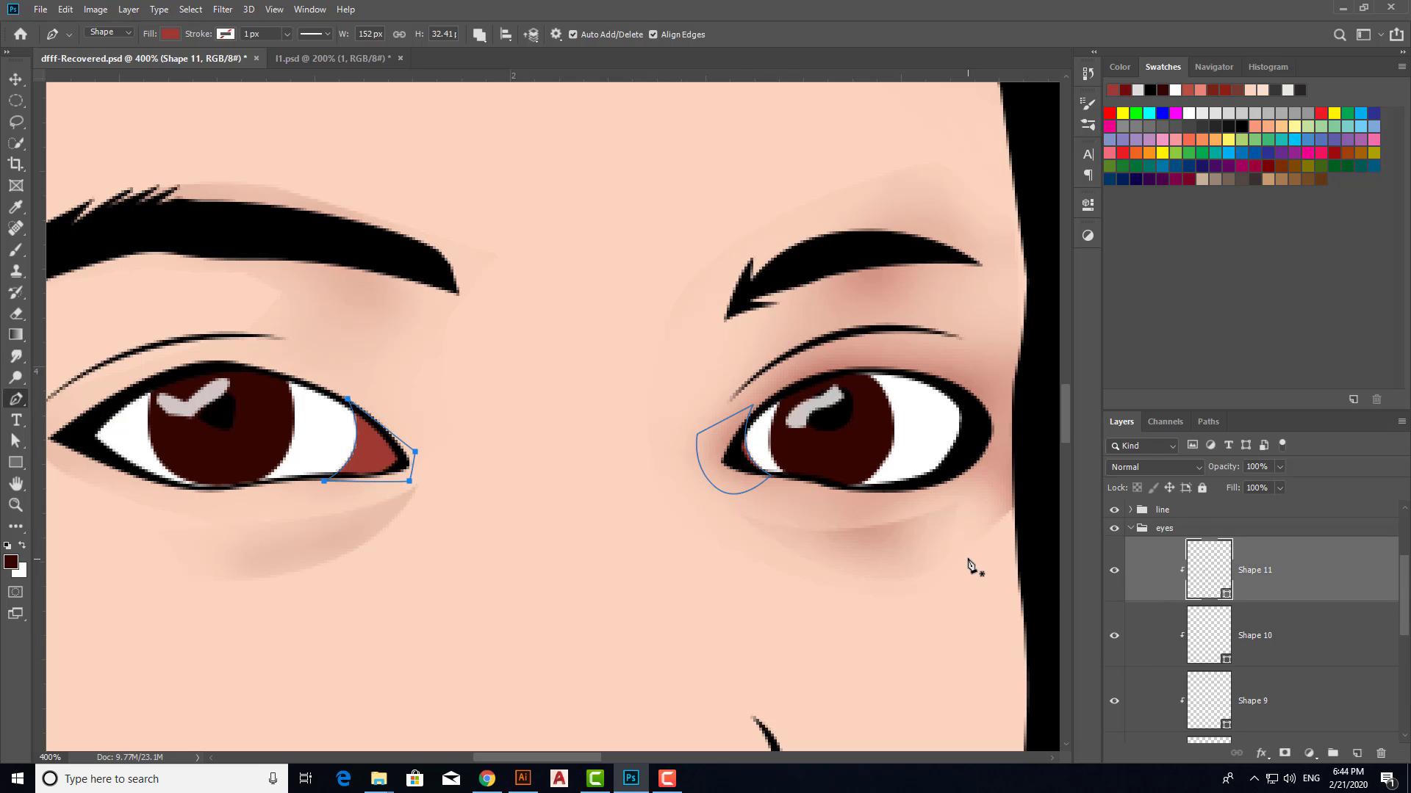
{"action": "scroll", "coordinate": [1141, 597], "scroll_direction": "up", "scroll_amount": 1}
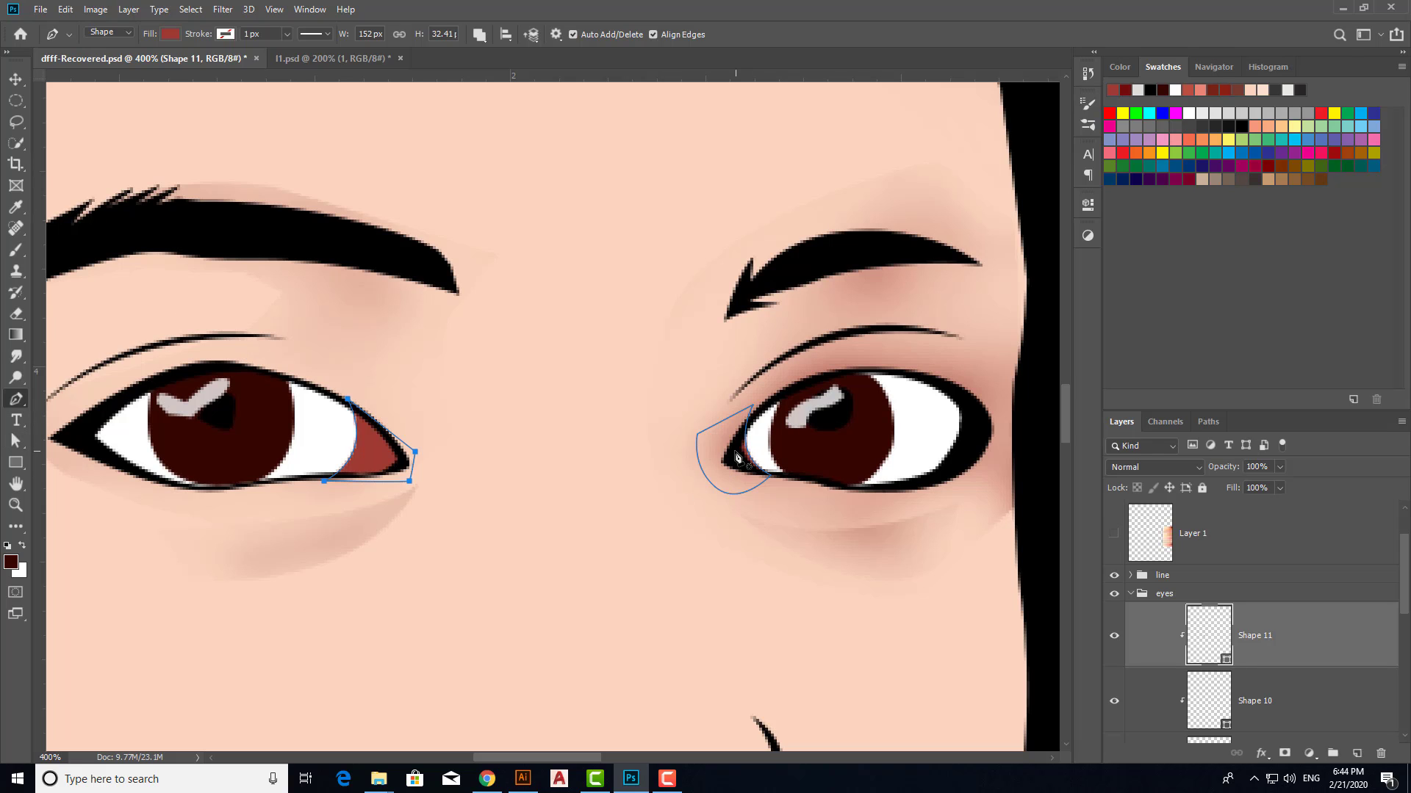
Select Shape 11's eye-corner paths with the Path Selection tool.
{"action": "left_click", "coordinate": [11, 443]}
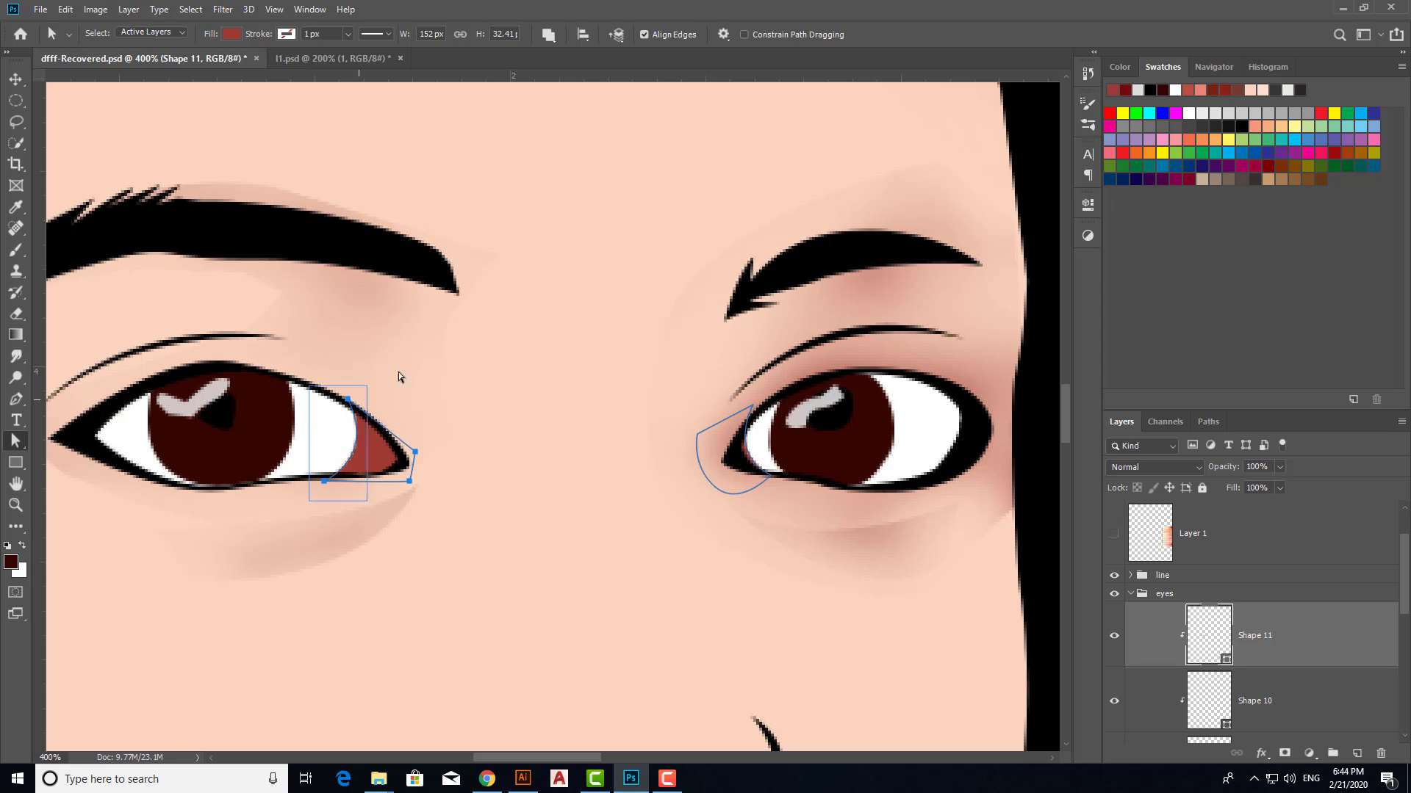
{"action": "left_click_drag", "start_coordinate": [309, 506], "coordinate": [485, 384]}
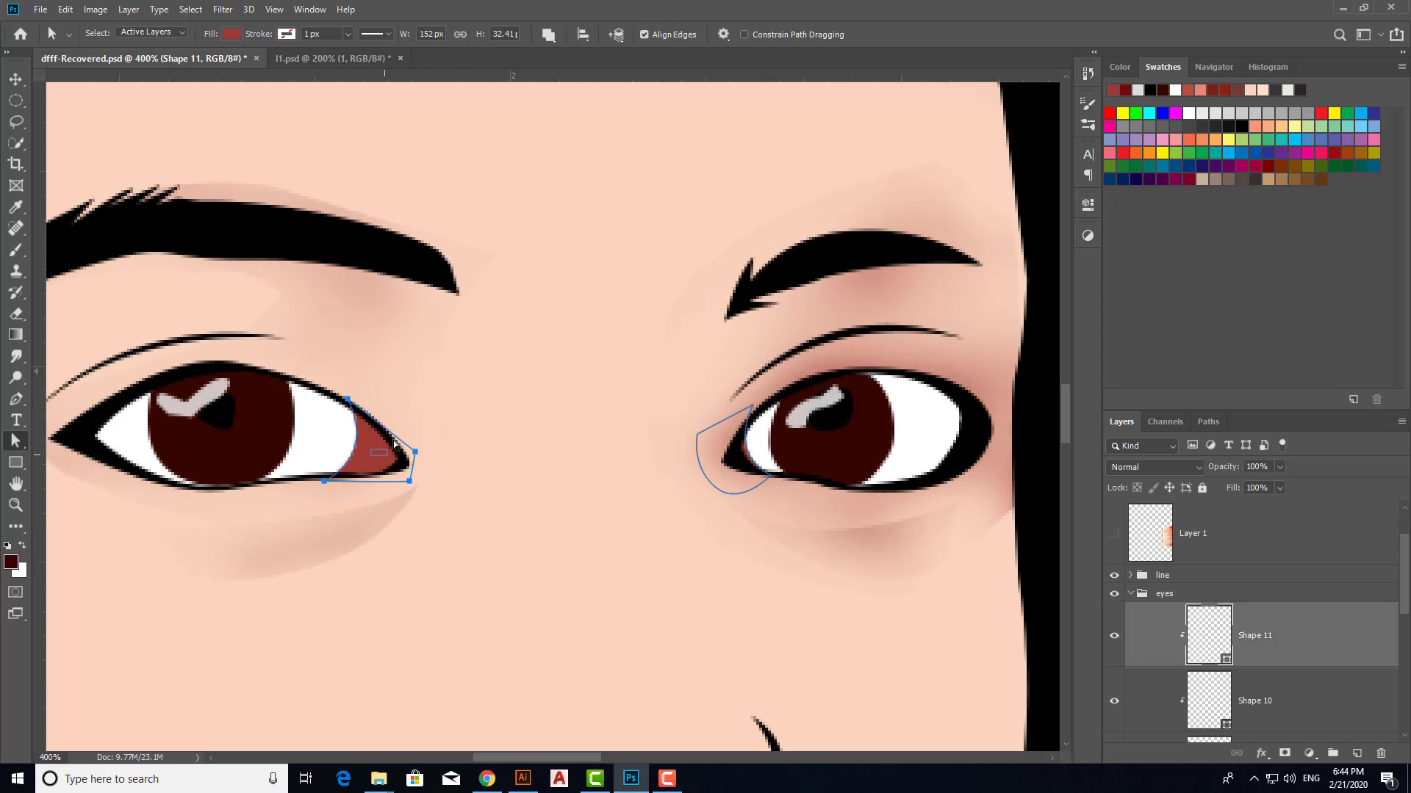
{"action": "left_click_drag", "start_coordinate": [400, 451], "coordinate": [330, 355]}
{"action": "mouse_move", "coordinate": [299, 504]}
{"action": "left_mouse_down"}
{"action": "mouse_move", "coordinate": [338, 412]}
{"action": "mouse_move", "coordinate": [415, 413]}
{"action": "left_mouse_up"}
{"action": "left_click_drag", "start_coordinate": [319, 490], "coordinate": [474, 371]}
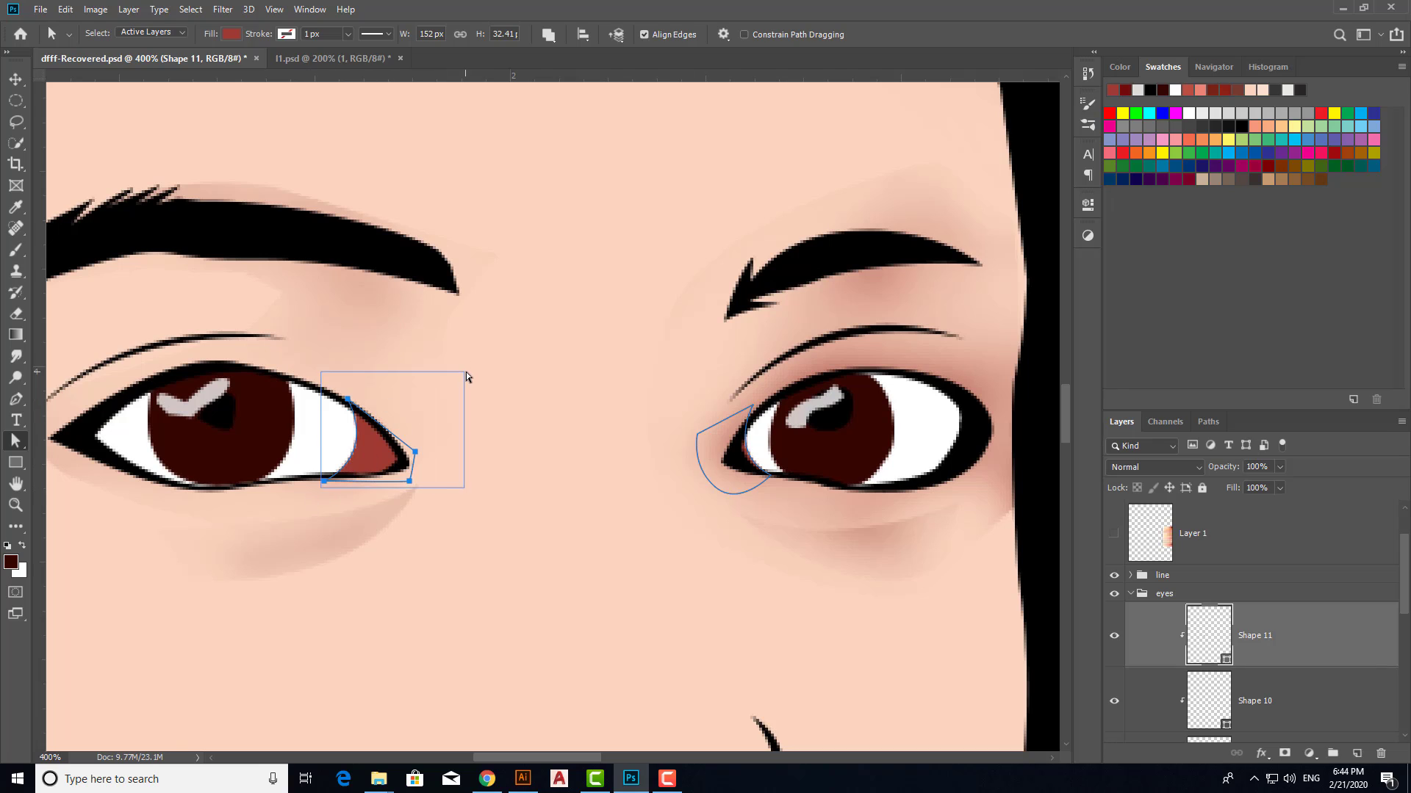
{"action": "left_click", "coordinate": [388, 456]}
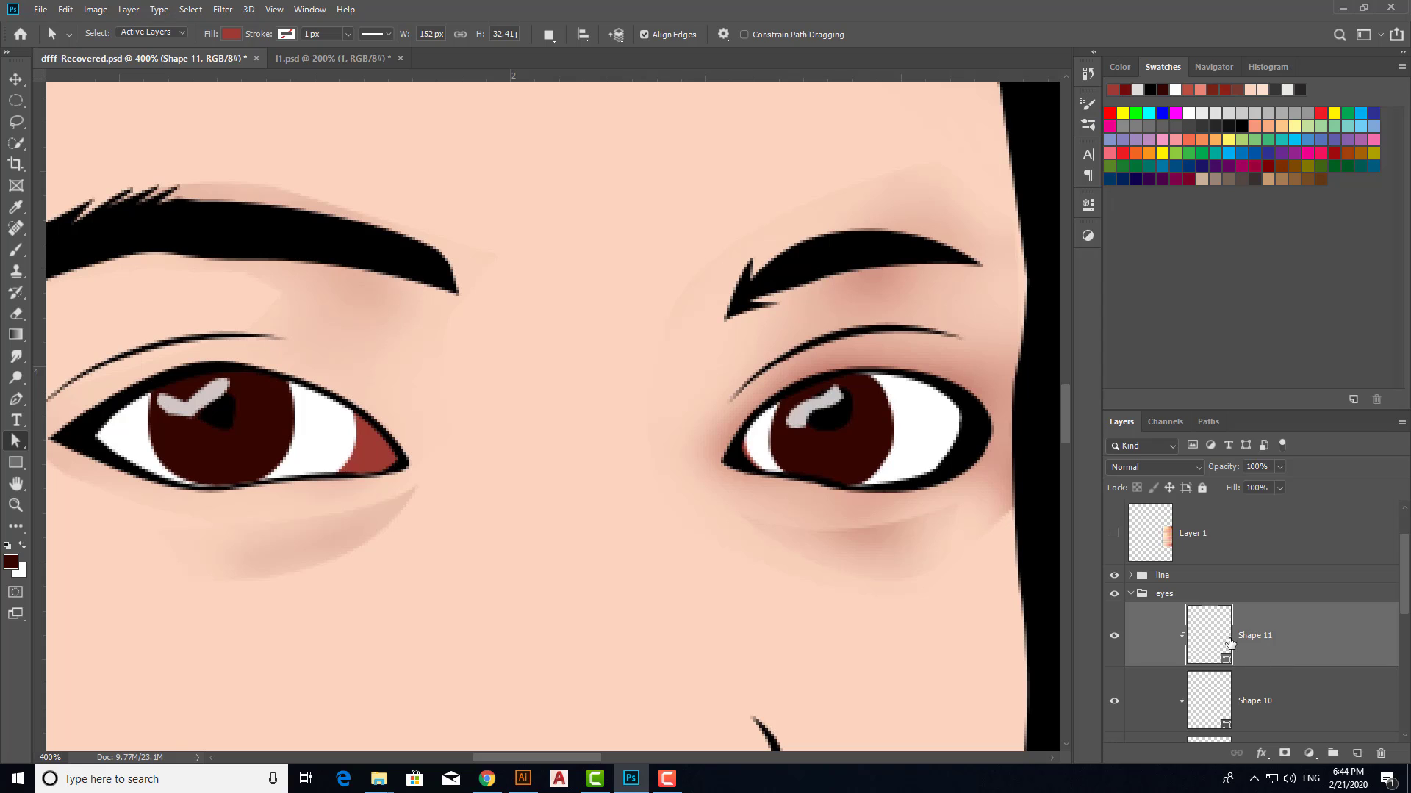
{"action": "left_click", "coordinate": [729, 446]}
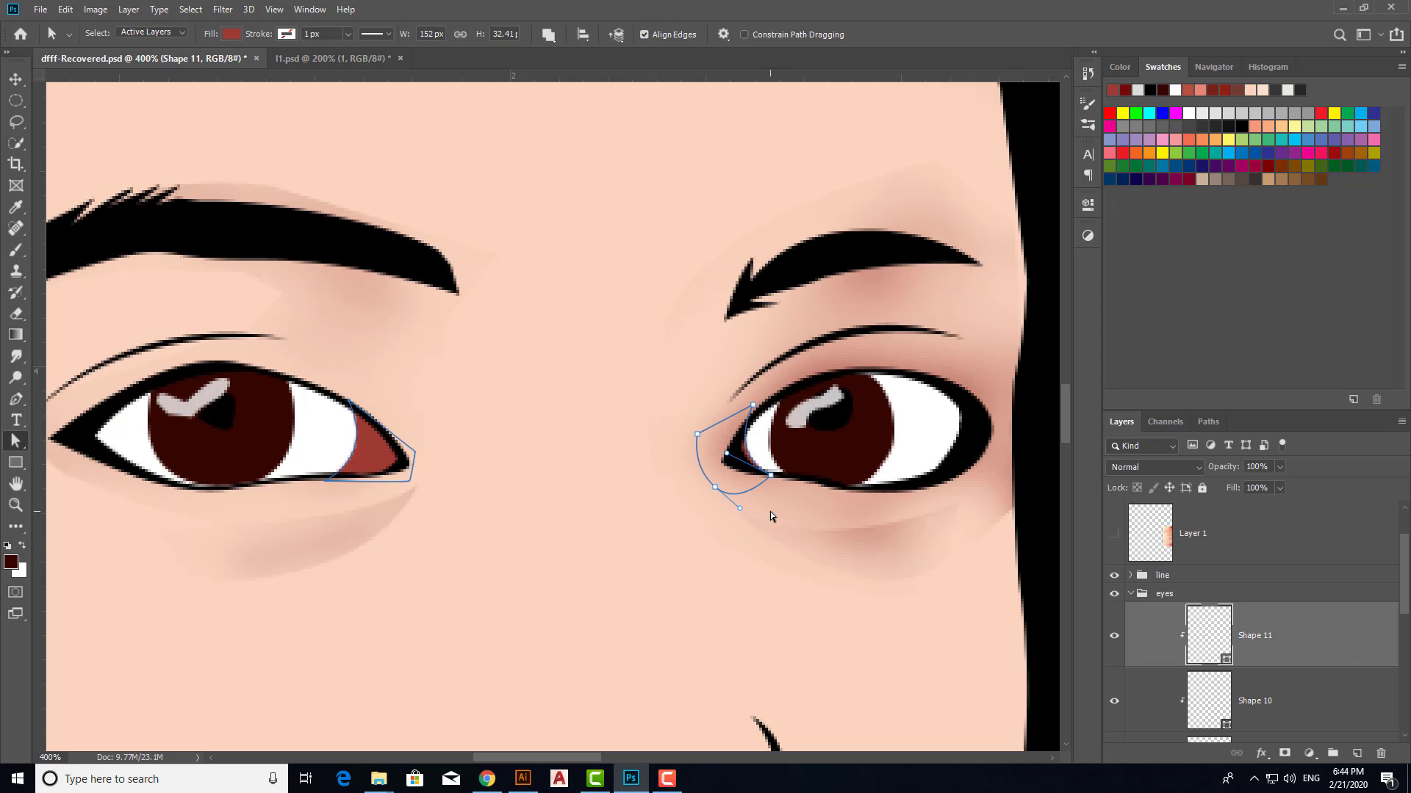
{"action": "left_click", "coordinate": [719, 483]}
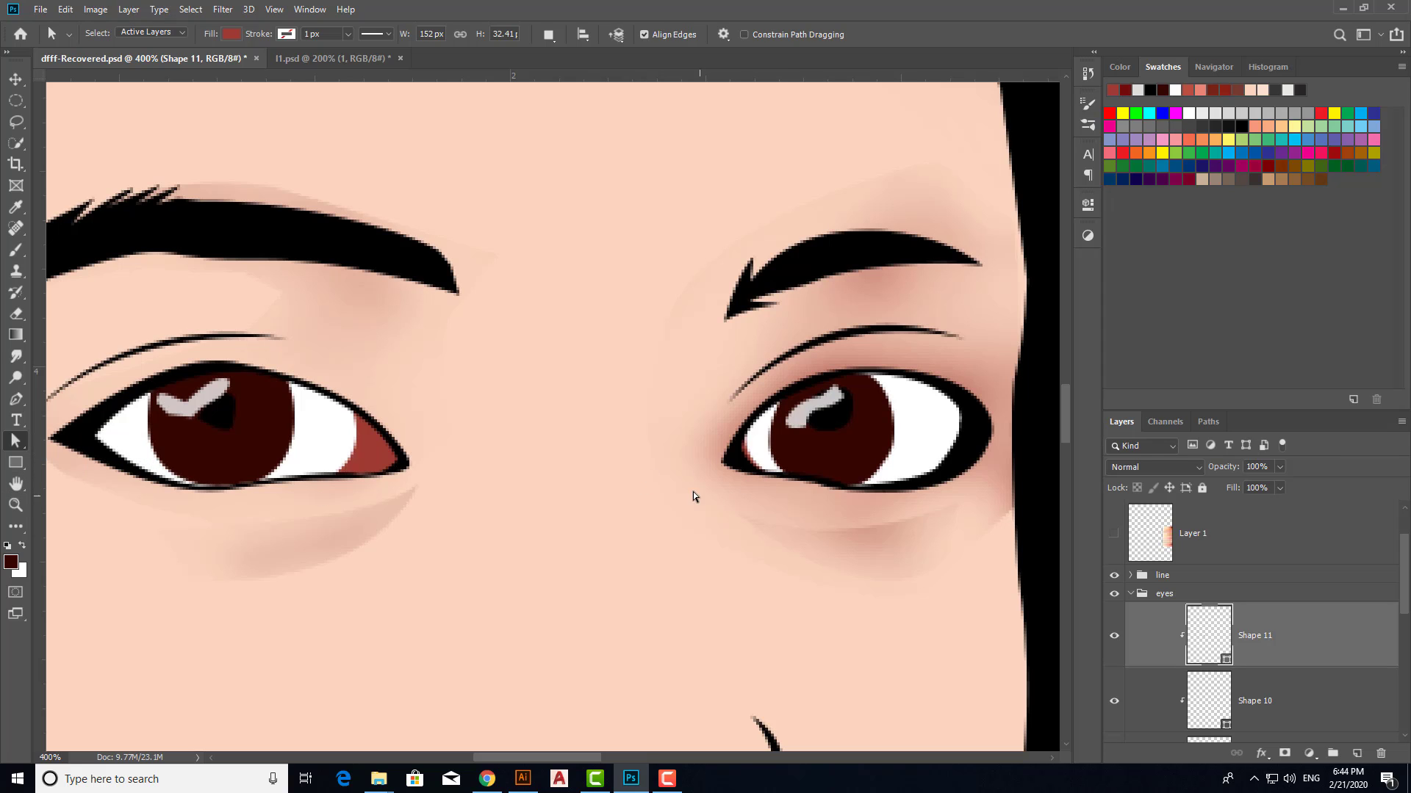
{"action": "left_click", "coordinate": [727, 451]}
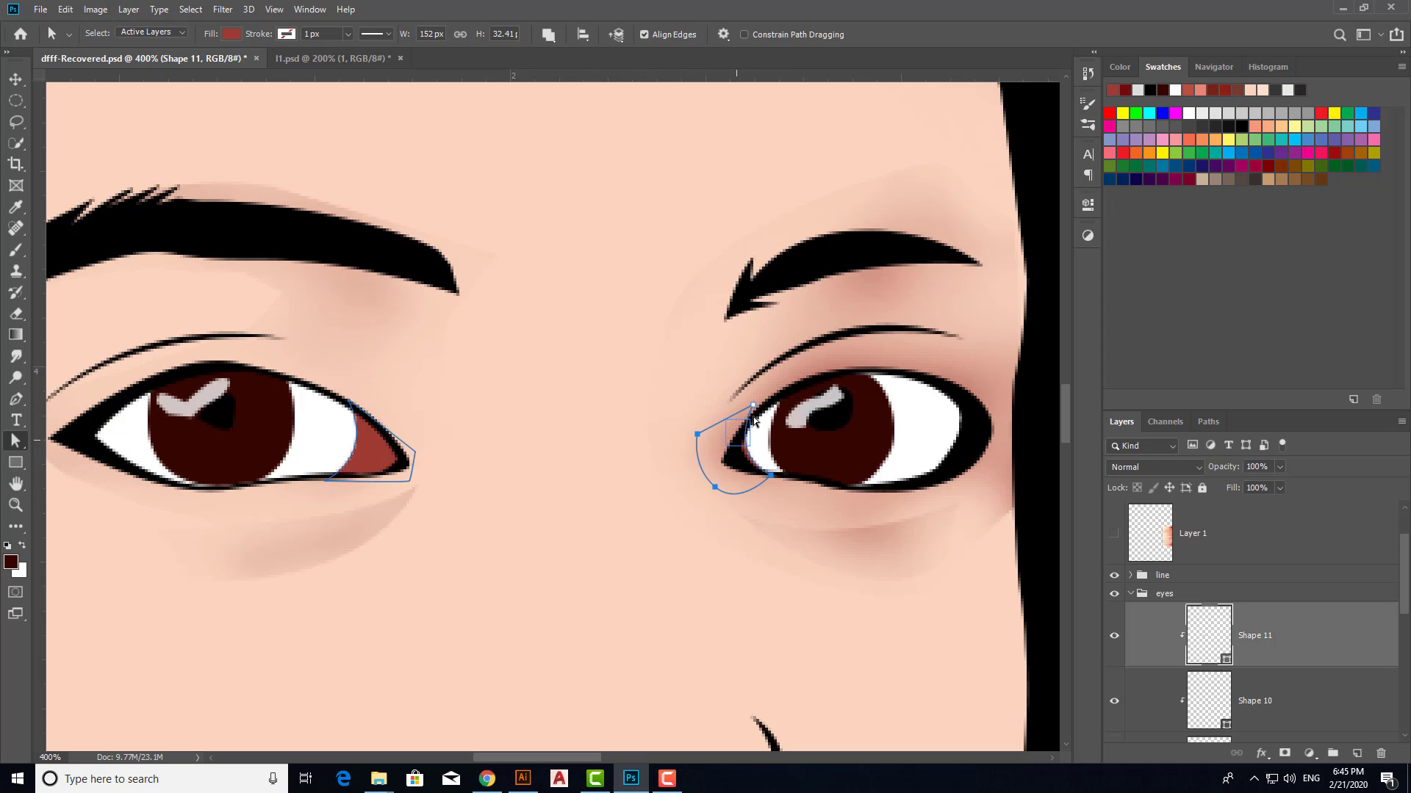
Nudge the right eye-corner shape slightly to the right.
{"action": "left_click_drag", "start_coordinate": [672, 527], "coordinate": [779, 385]}
{"action": "key", "text": "Right"}
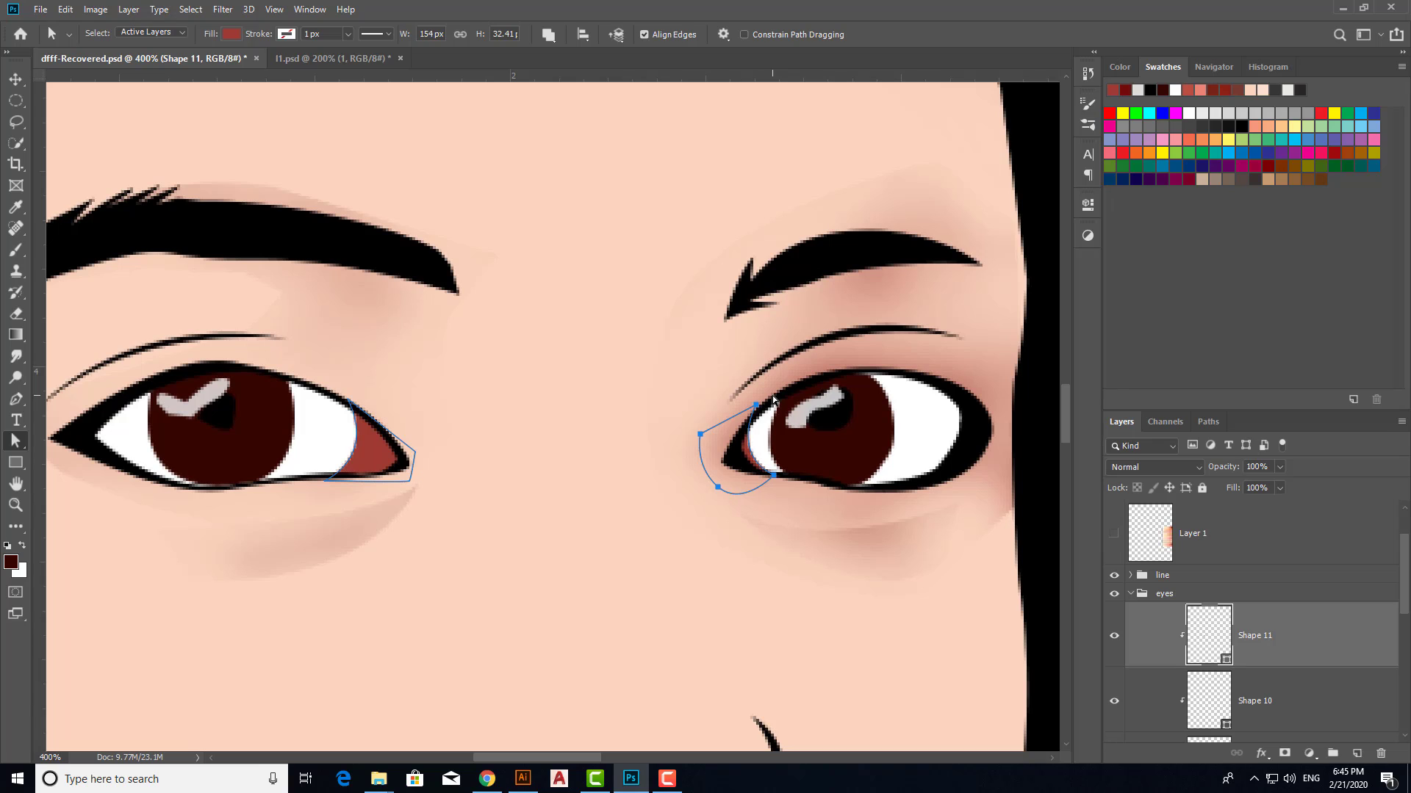
{"action": "key", "text": "Right"}
{"action": "key", "text": "Right"}
{"action": "key", "text": "Left"}
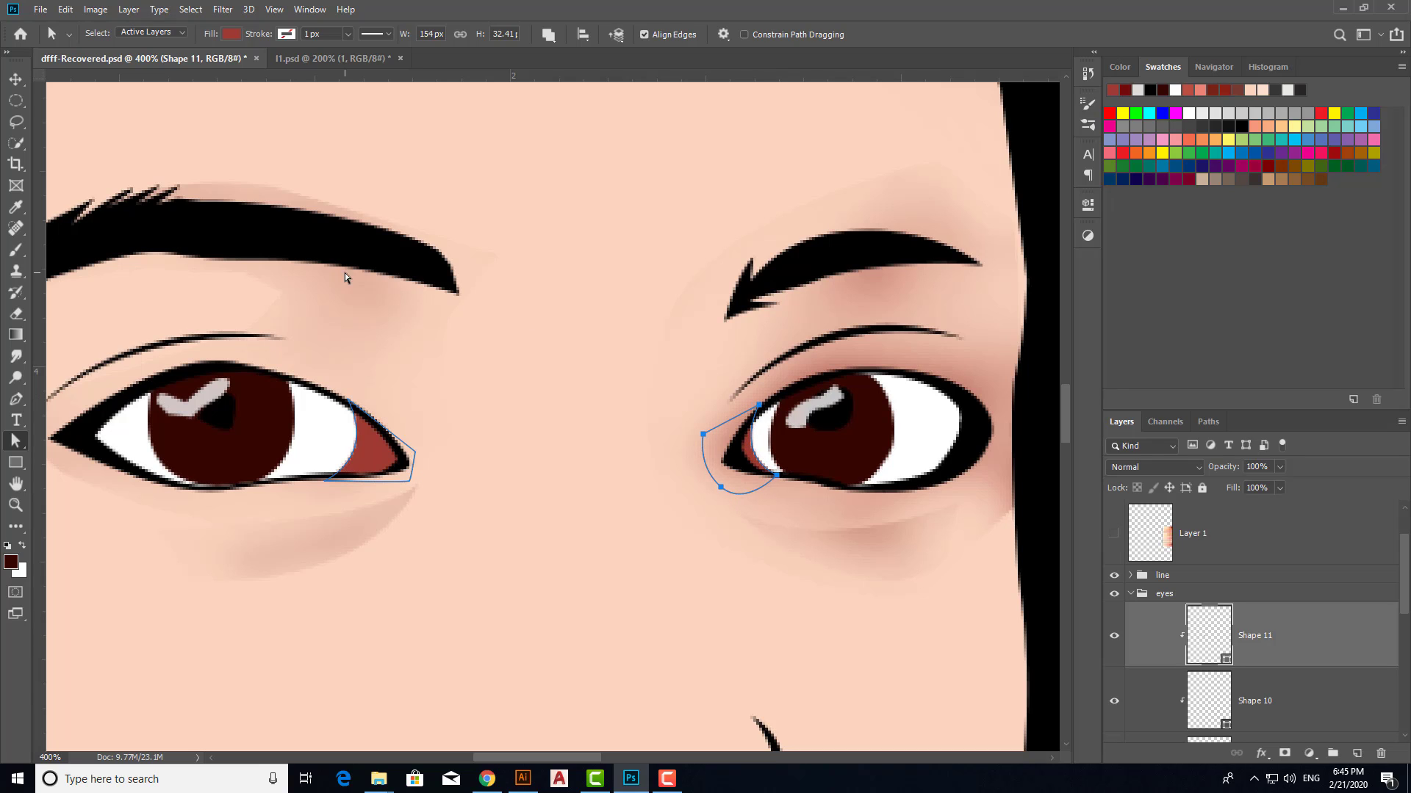
Adjust the left eye-corner anchors, pulling its bottom-left point right to reshape it.
{"action": "left_click_drag", "start_coordinate": [328, 366], "coordinate": [440, 498]}
{"action": "key", "text": "Right"}
{"action": "key", "text": "Right"}
{"action": "key", "text": "Right"}
{"action": "key", "text": "Right"}
{"action": "key", "text": "Right"}
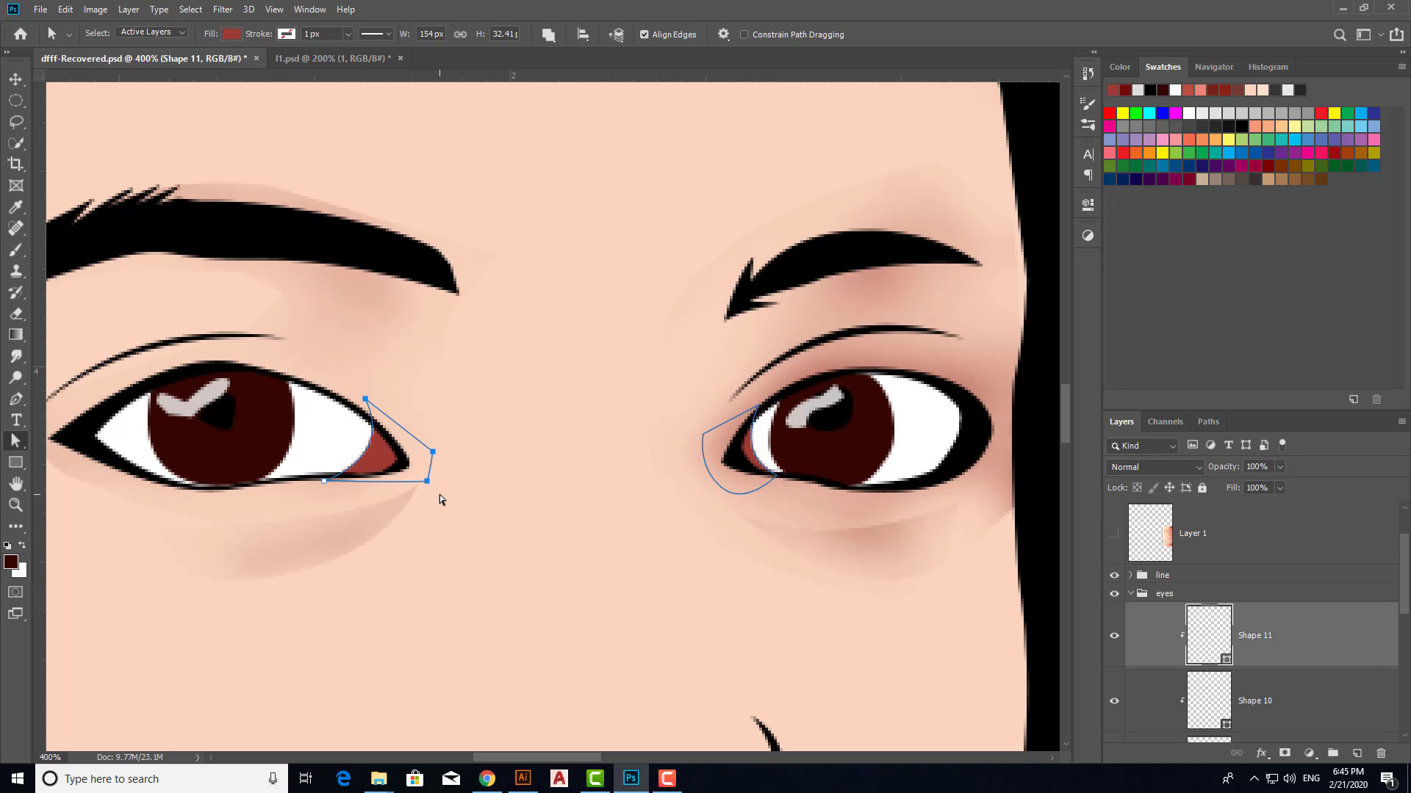
{"action": "key", "text": "Left"}
{"action": "key", "text": "Left"}
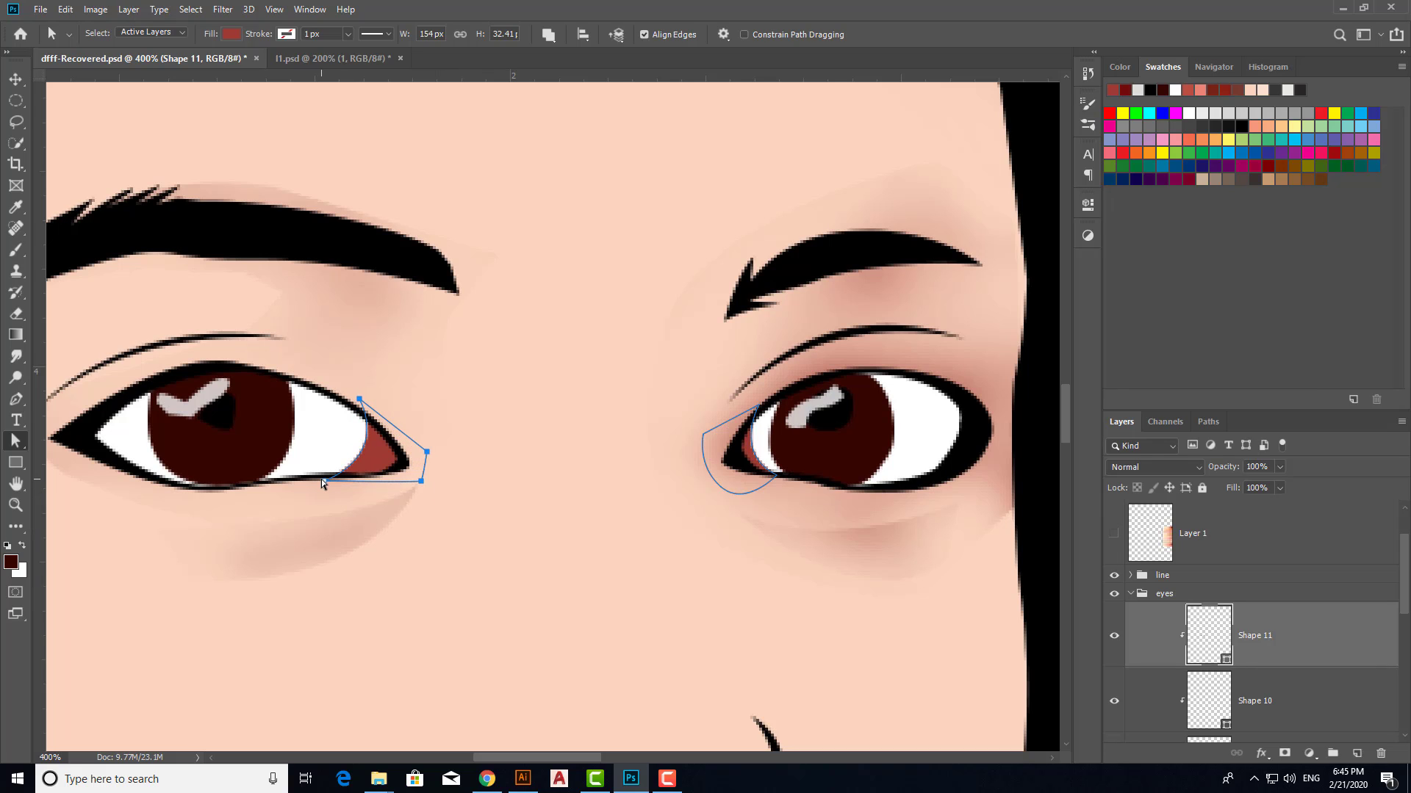
{"action": "left_click_drag", "start_coordinate": [326, 482], "coordinate": [337, 478]}
{"action": "scroll", "coordinate": [712, 542], "scroll_direction": "up", "scroll_amount": 1}
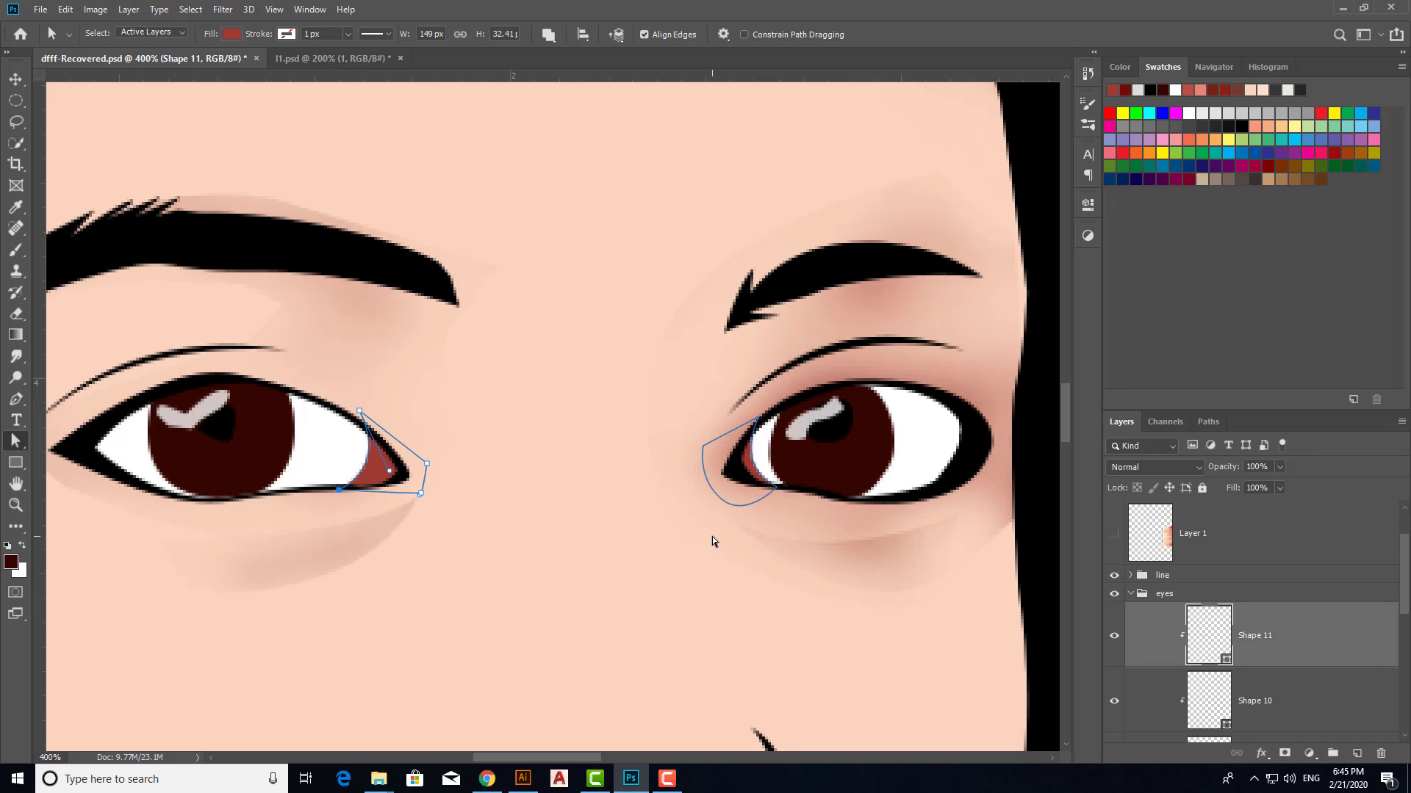
{"action": "left_click", "coordinate": [761, 424]}
{"action": "scroll", "coordinate": [777, 494], "scroll_direction": "up", "scroll_amount": 1}
{"action": "scroll", "coordinate": [428, 494], "scroll_direction": "down", "scroll_amount": 2}
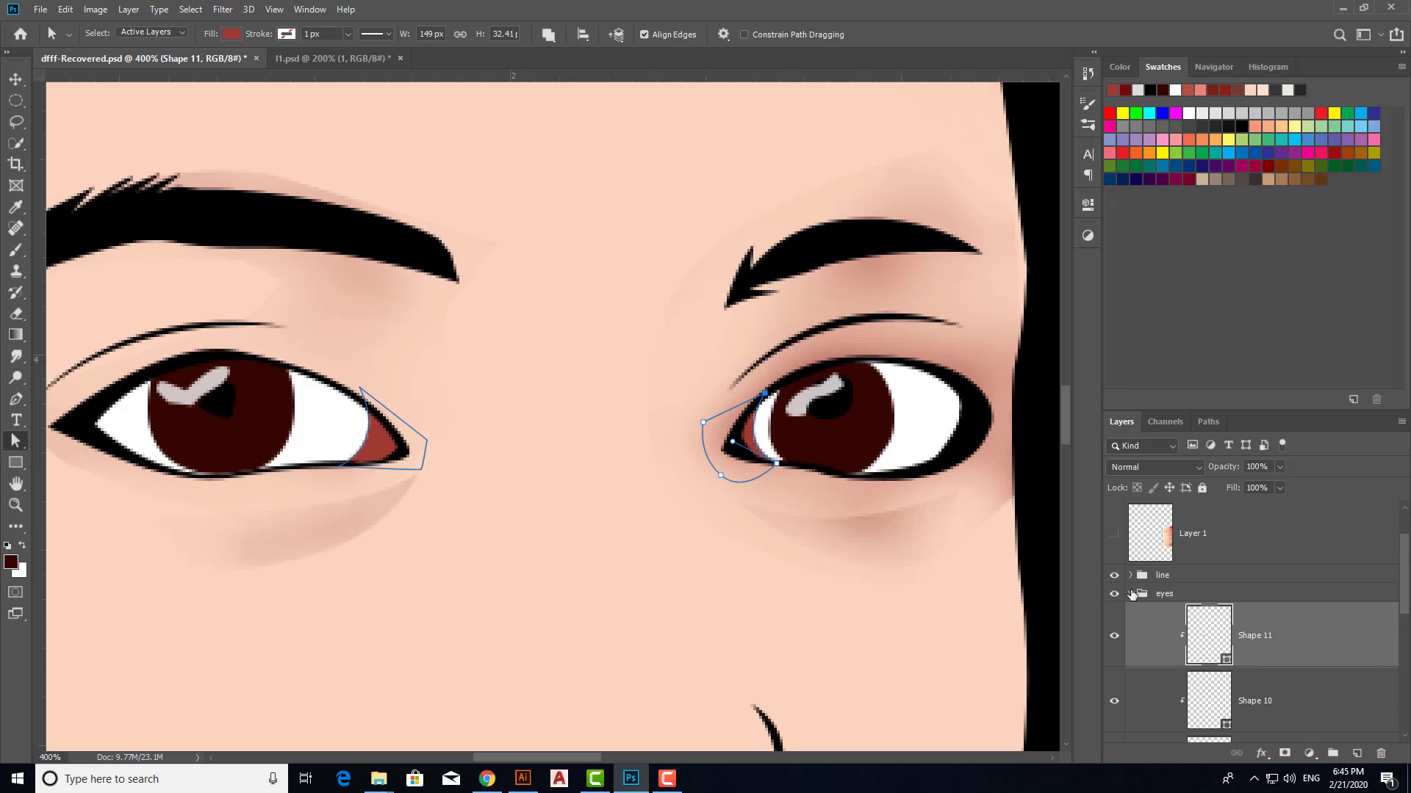
{"action": "left_click", "coordinate": [1131, 594]}
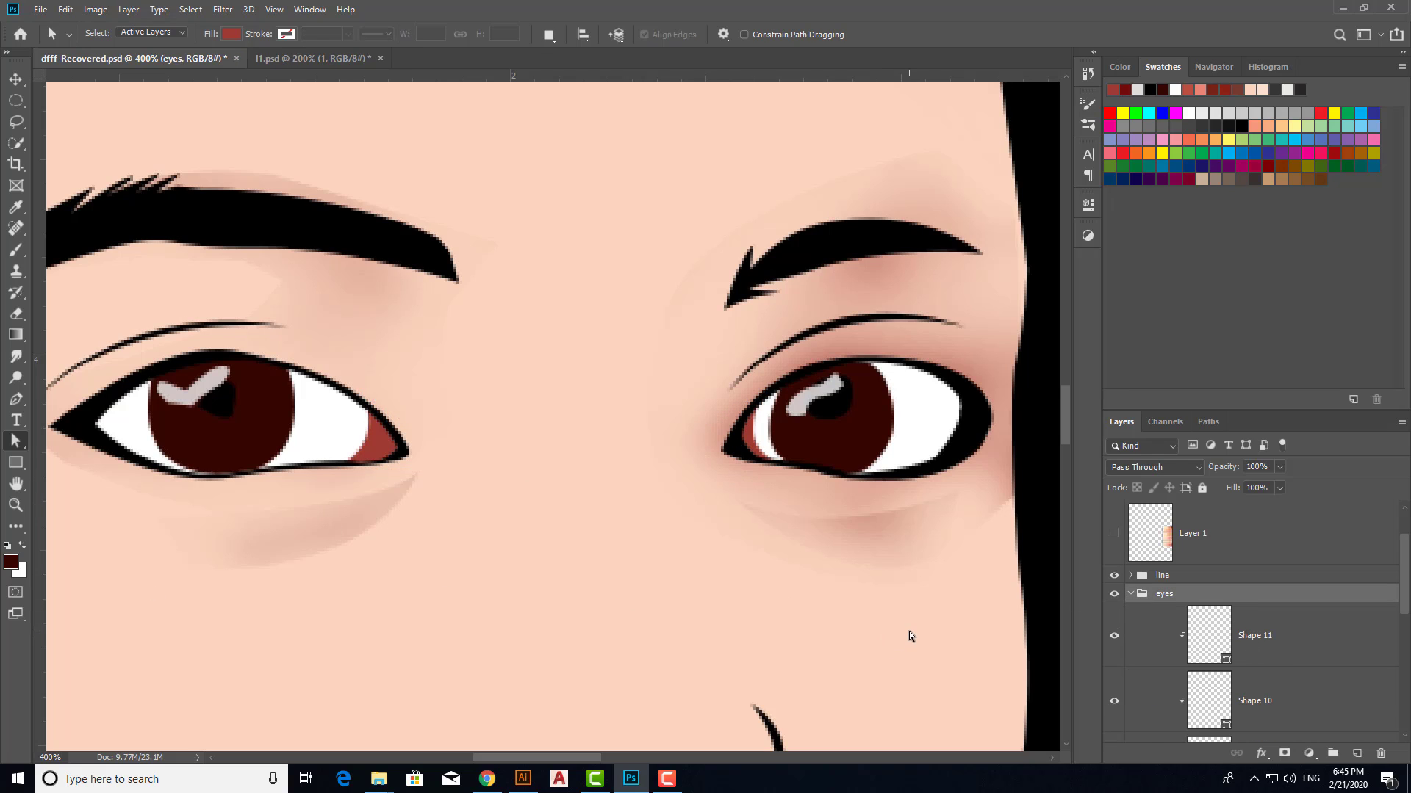
Fit the portrait to the window, zoom back to 200%, and fold the eyes group closed.
{"action": "scroll", "coordinate": [909, 632], "scroll_direction": "up", "scroll_amount": 1}
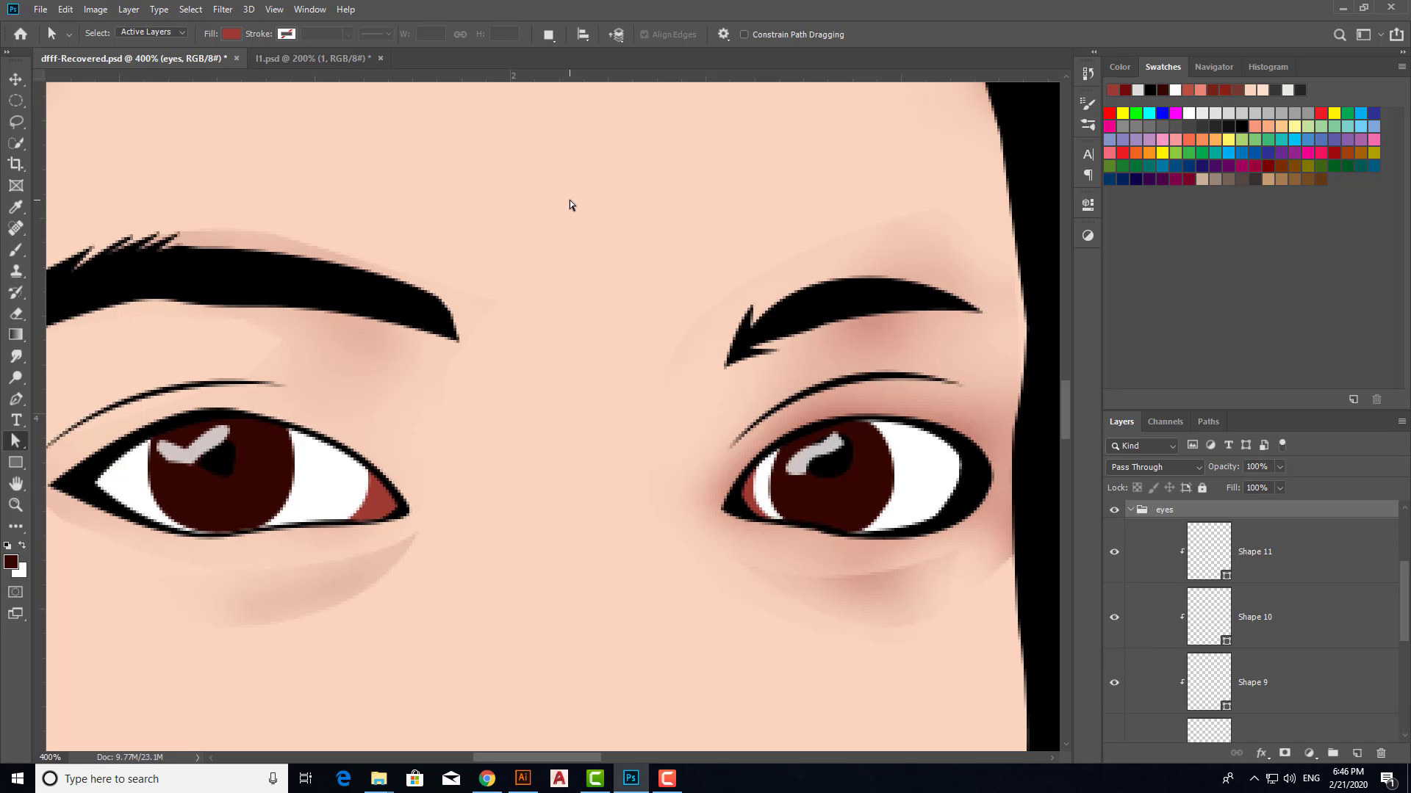
{"action": "key", "text": "ctrl+0"}
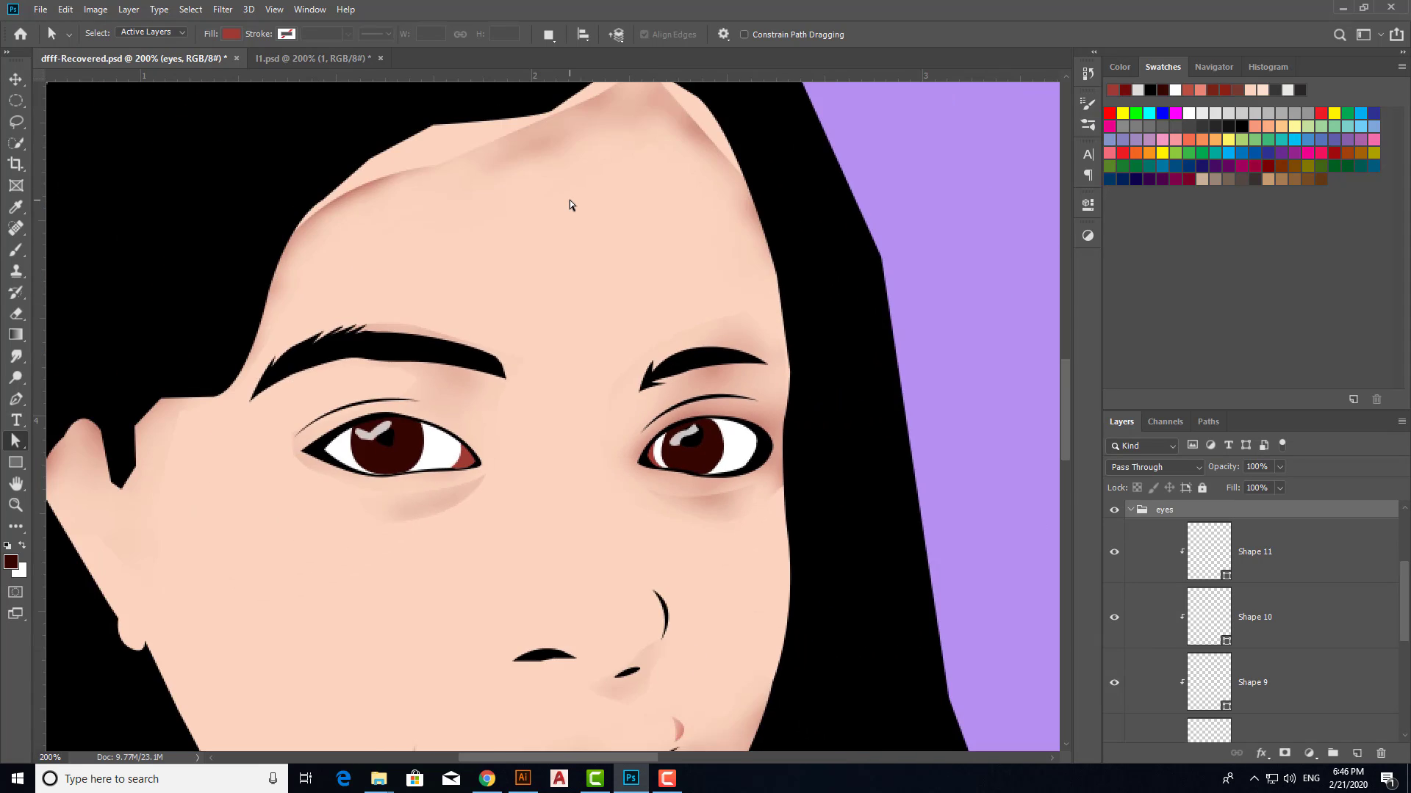
{"action": "scroll", "coordinate": [569, 205], "scroll_direction": "up", "scroll_amount": 1}
{"action": "scroll", "coordinate": [569, 205], "scroll_direction": "up", "scroll_amount": 2}
{"action": "scroll", "coordinate": [569, 205], "scroll_direction": "up", "scroll_amount": 1}
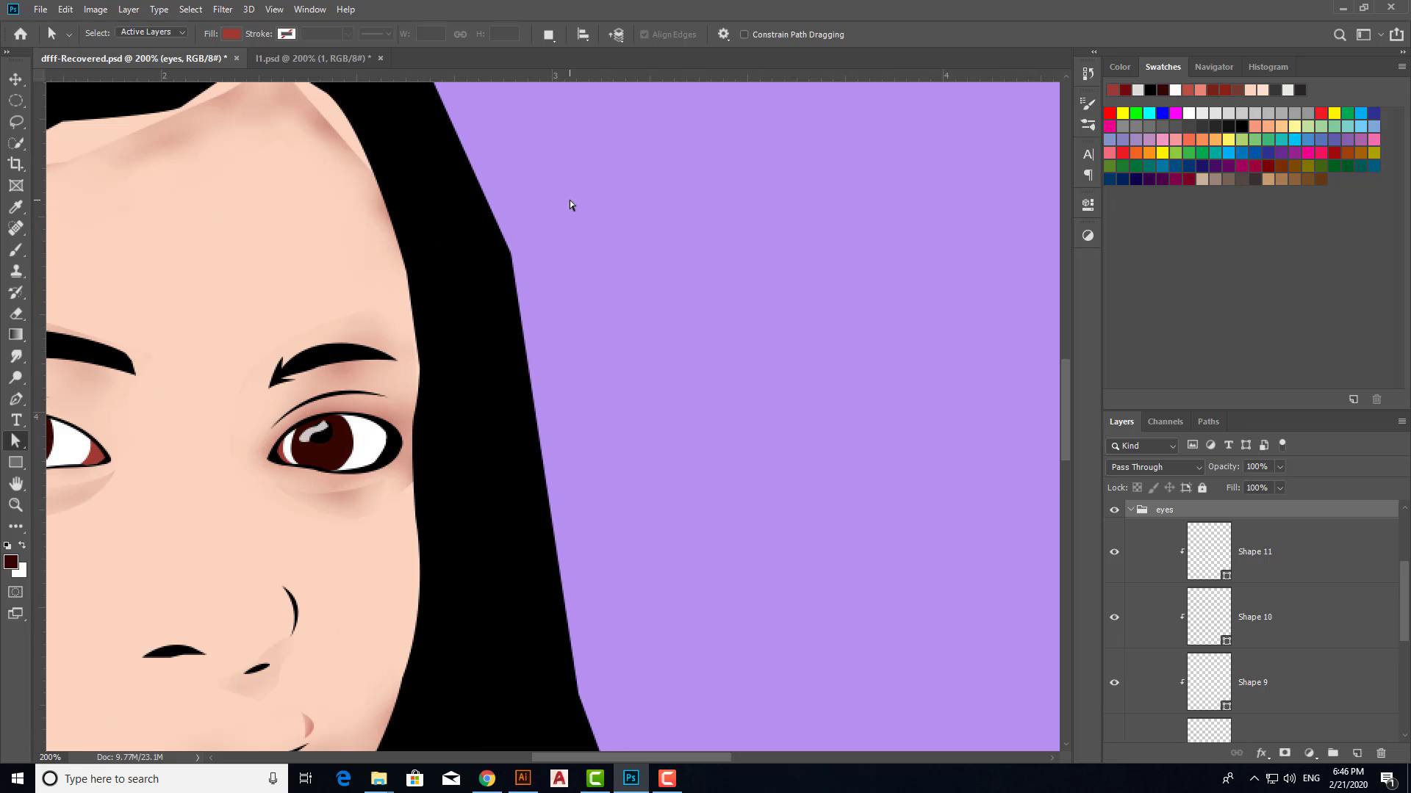
{"action": "scroll", "coordinate": [614, 434], "scroll_direction": "down", "scroll_amount": 1}
{"action": "scroll", "coordinate": [630, 378], "scroll_direction": "up", "scroll_amount": 1}
{"action": "scroll", "coordinate": [630, 384], "scroll_direction": "down", "scroll_amount": 1}
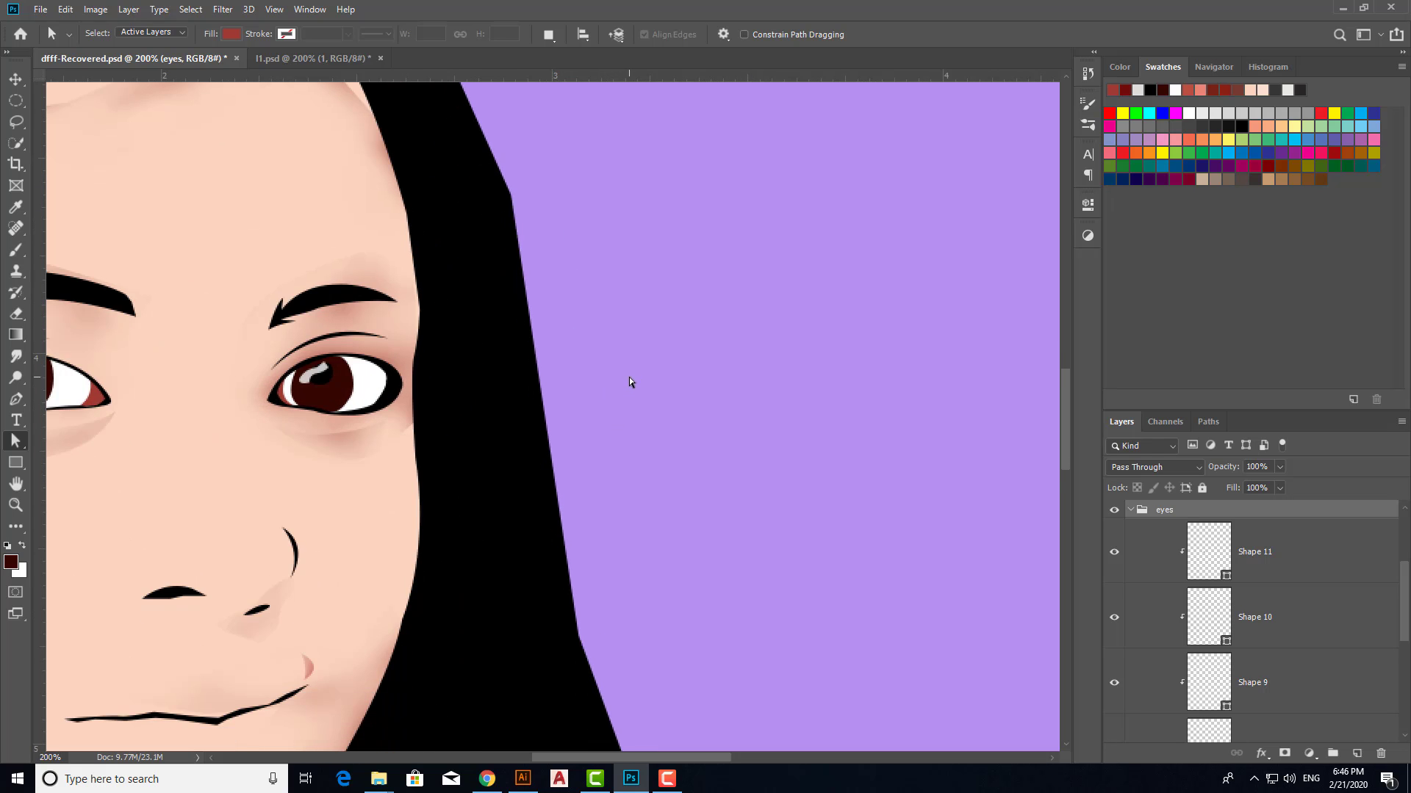
{"action": "scroll", "coordinate": [625, 391], "scroll_direction": "up", "scroll_amount": 1}
{"action": "left_click", "coordinate": [1129, 511]}
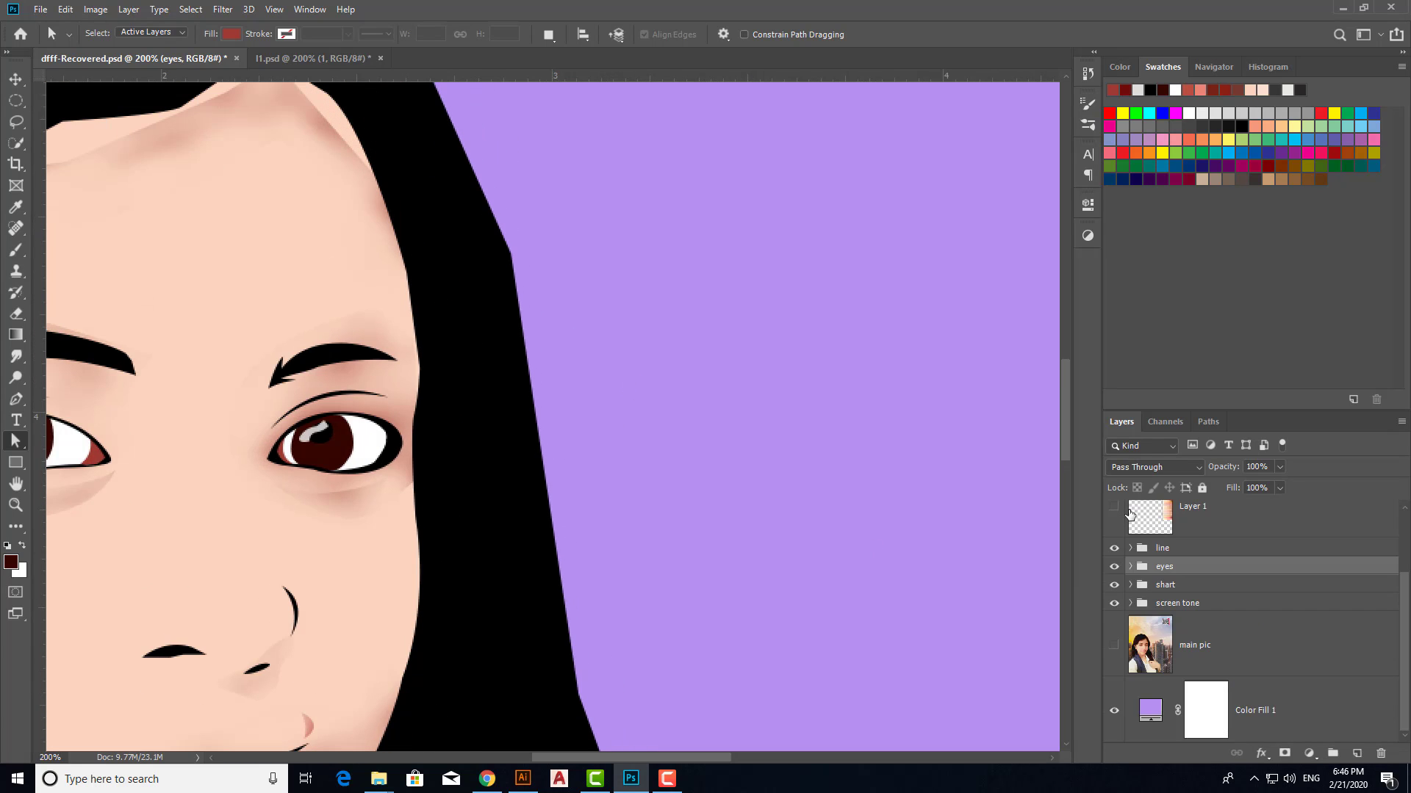